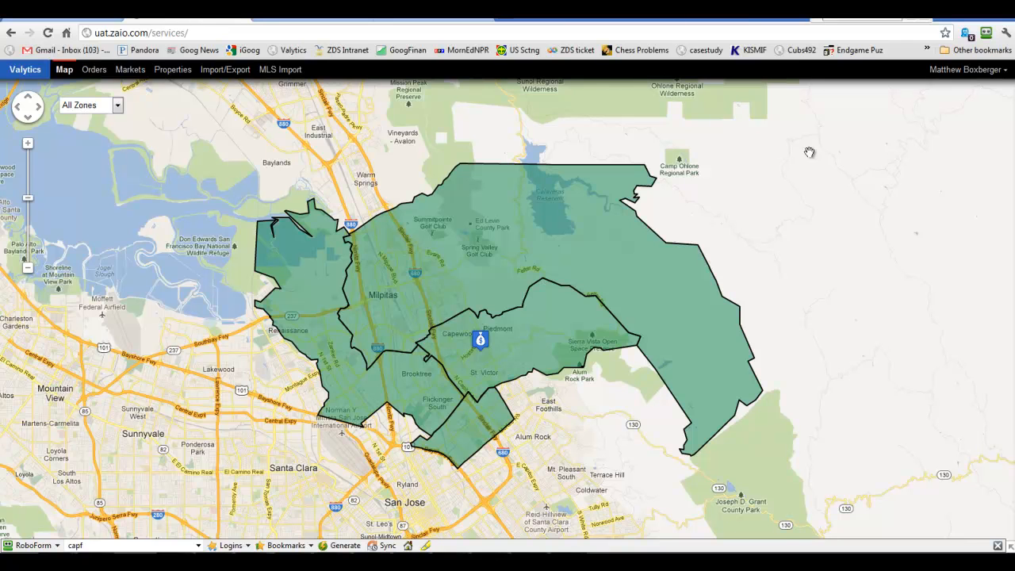
Sign out of the current Valytics session and sign back in with the prefilled account credentials.
click(972, 71)
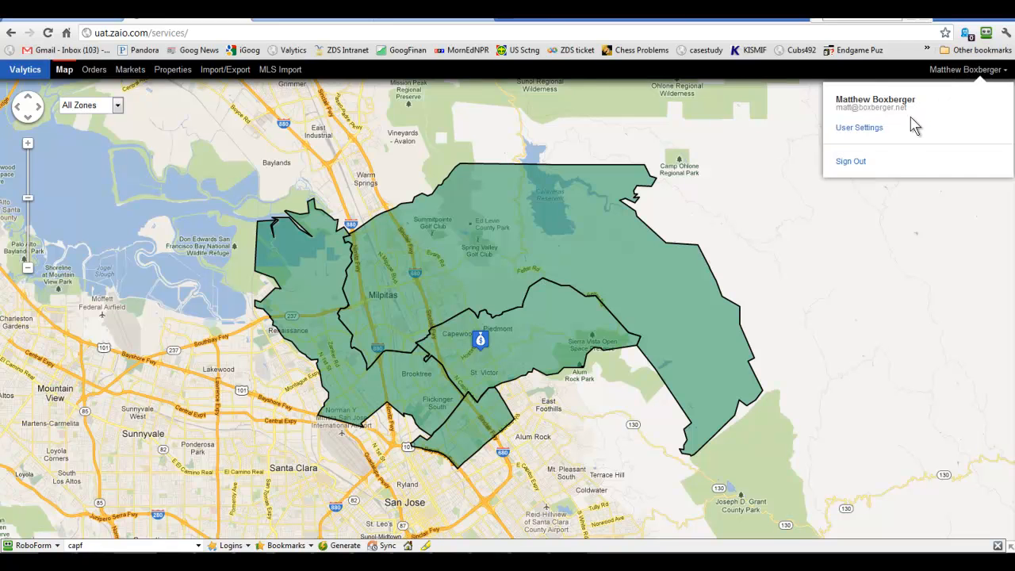
click(867, 162)
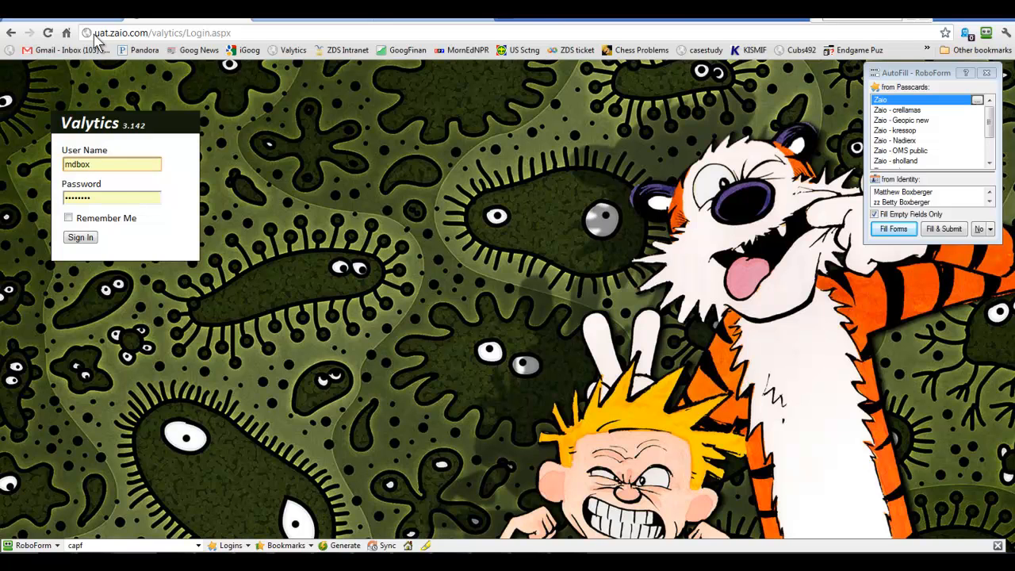
click(80, 239)
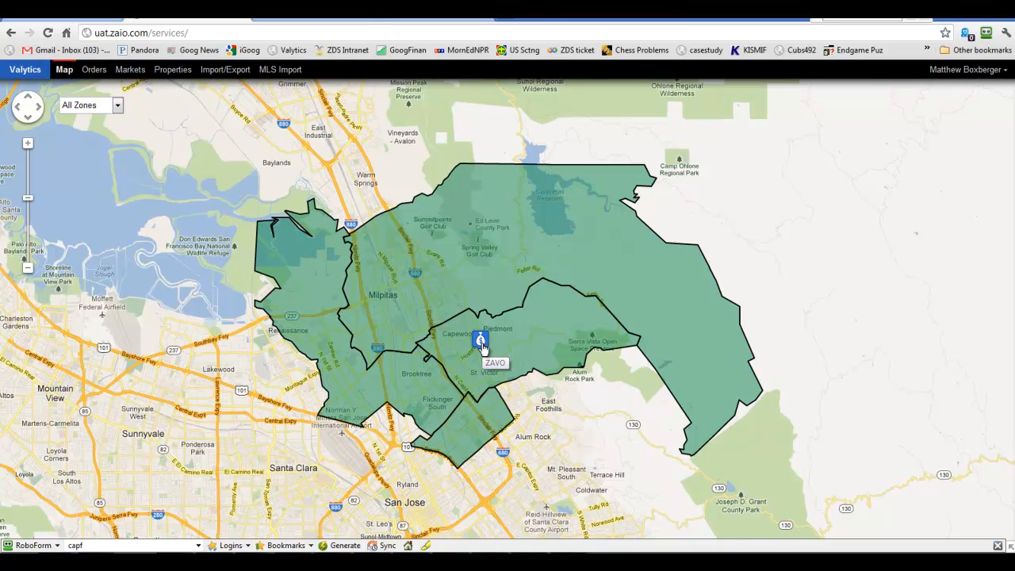
Open CA Zone 631 on the map and bring up the delete option of the large "matt test 2" market shape.
click(504, 351)
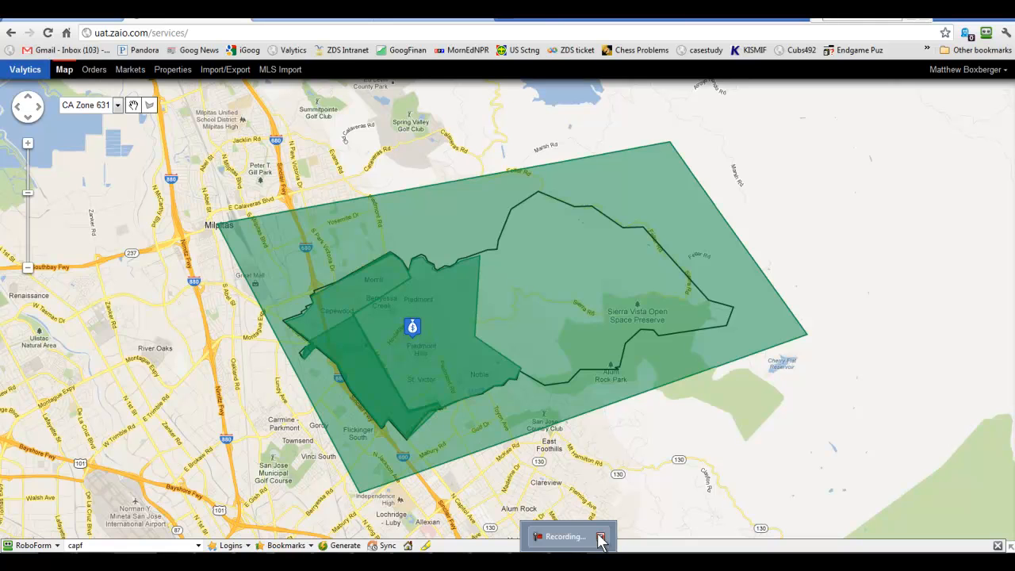
right_click(668, 221)
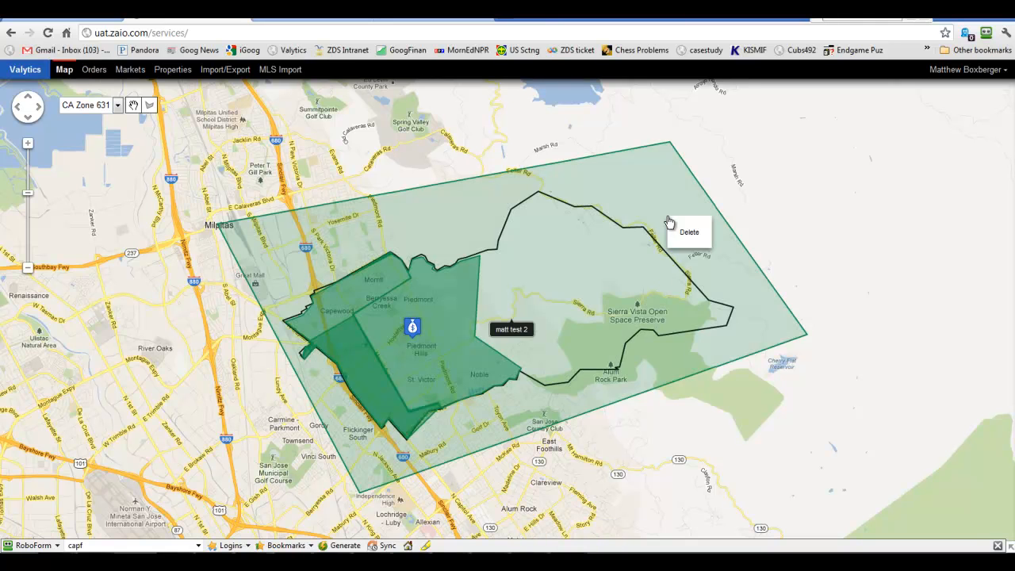
click(676, 232)
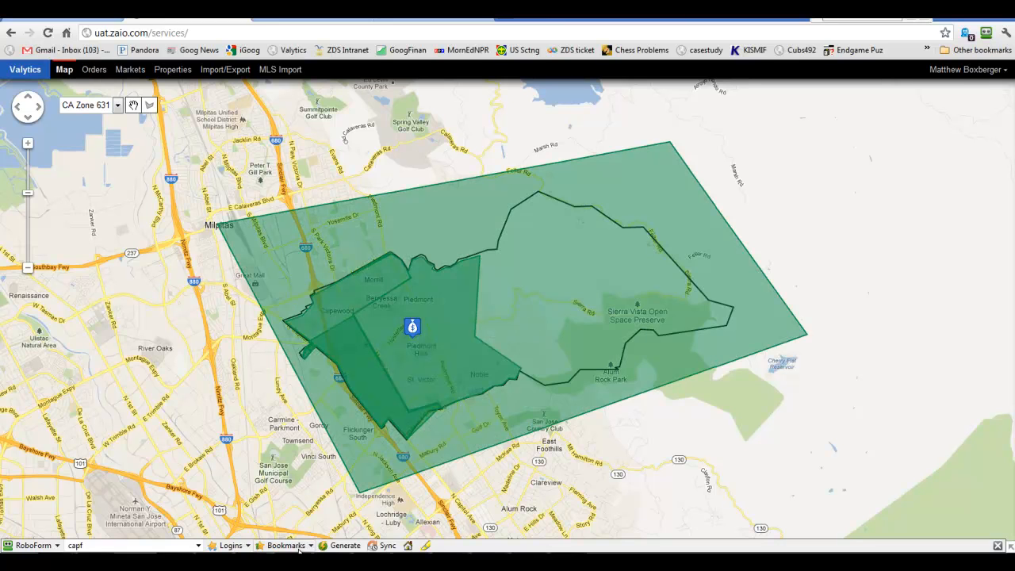
Switch to Foxit Reader, leave full-screen view and bring up the "Scoring a New Zone rev 5" document.
click(332, 562)
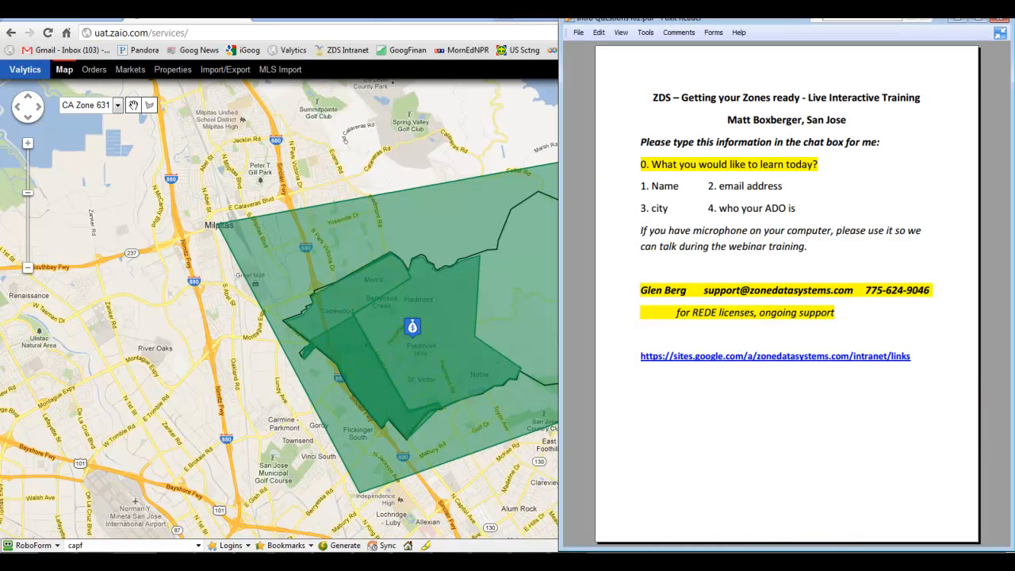
double_click(626, 130)
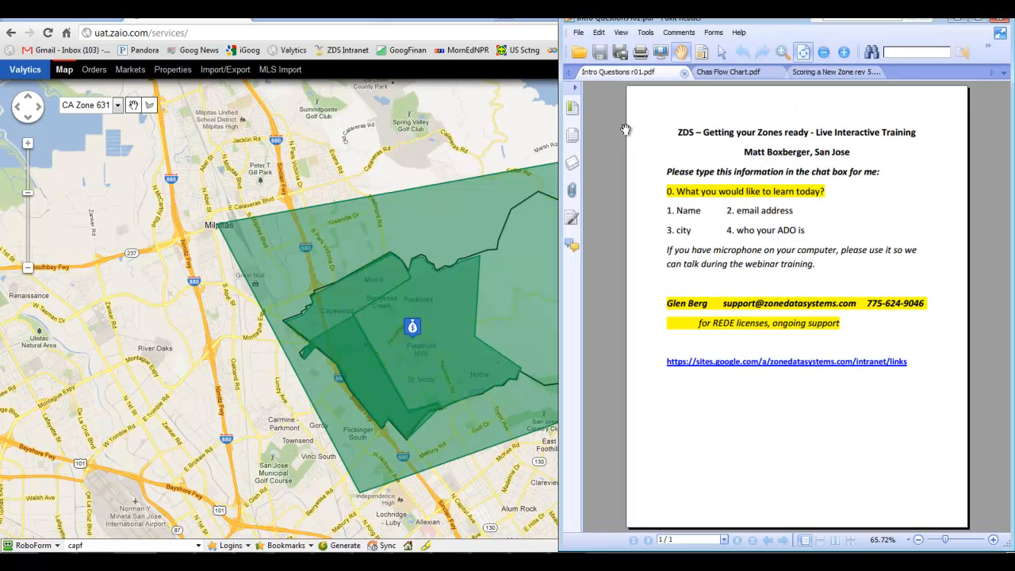
click(831, 72)
drag(738, 19, 553, 16)
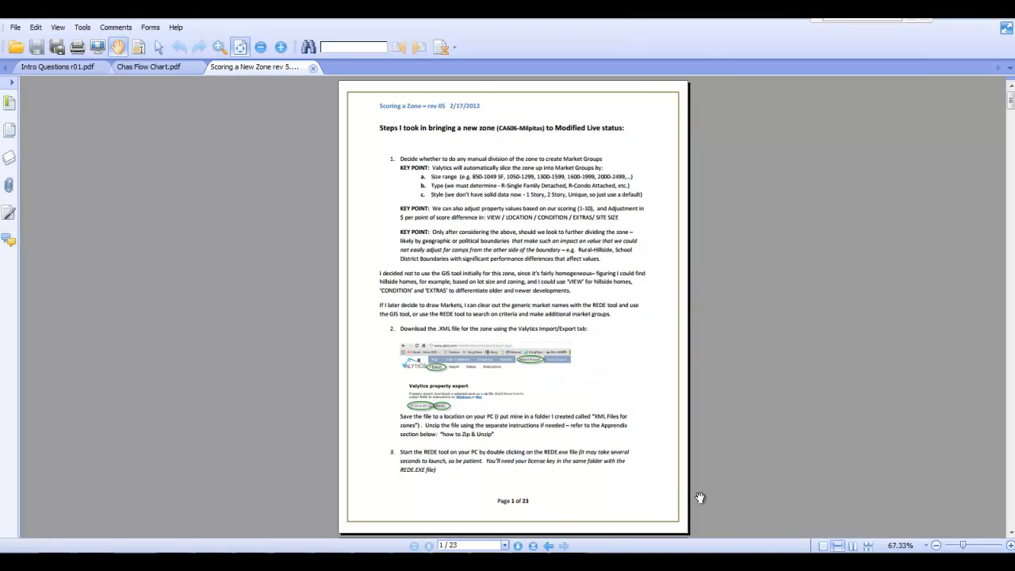
click(982, 17)
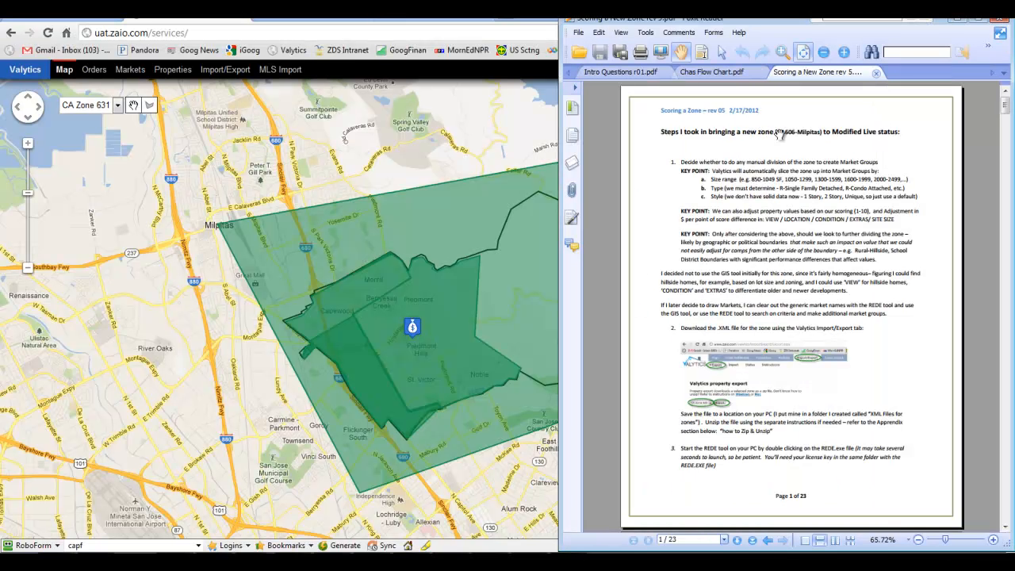
Widen the document window, enlarge the page to 100% and read the steps on dividing a zone into market groups.
drag(560, 59, 355, 60)
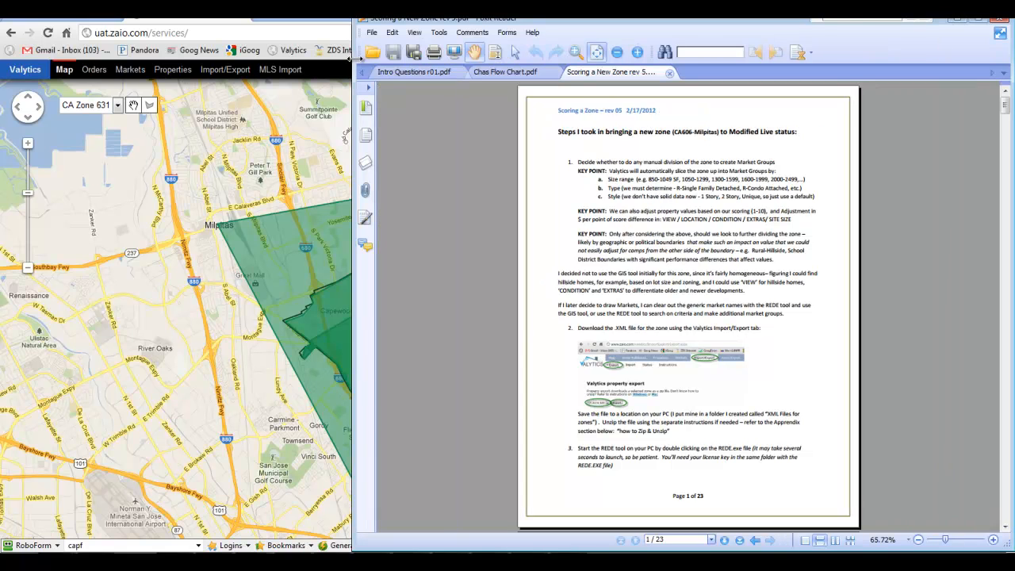
click(637, 53)
click(637, 52)
scroll(667, 164, down, 1)
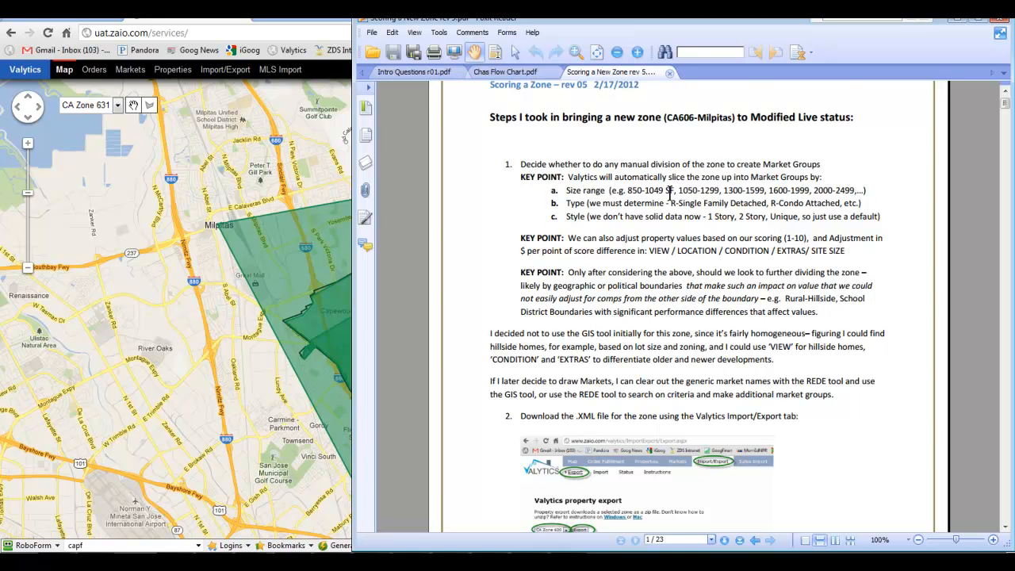
scroll(669, 192, down, 2)
scroll(668, 192, up, 2)
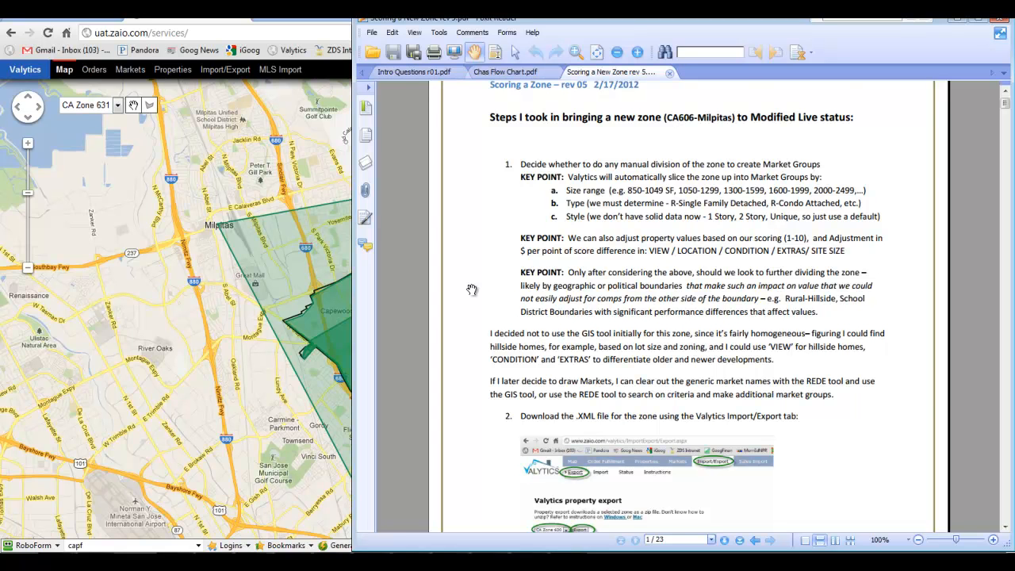
scroll(472, 290, down, 3)
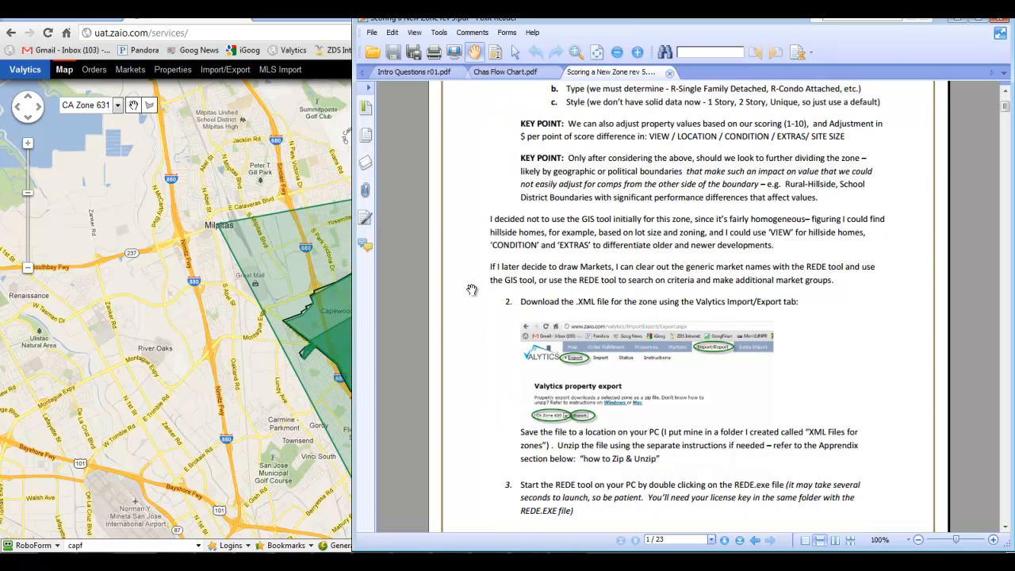
scroll(472, 290, up, 2)
scroll(472, 289, up, 1)
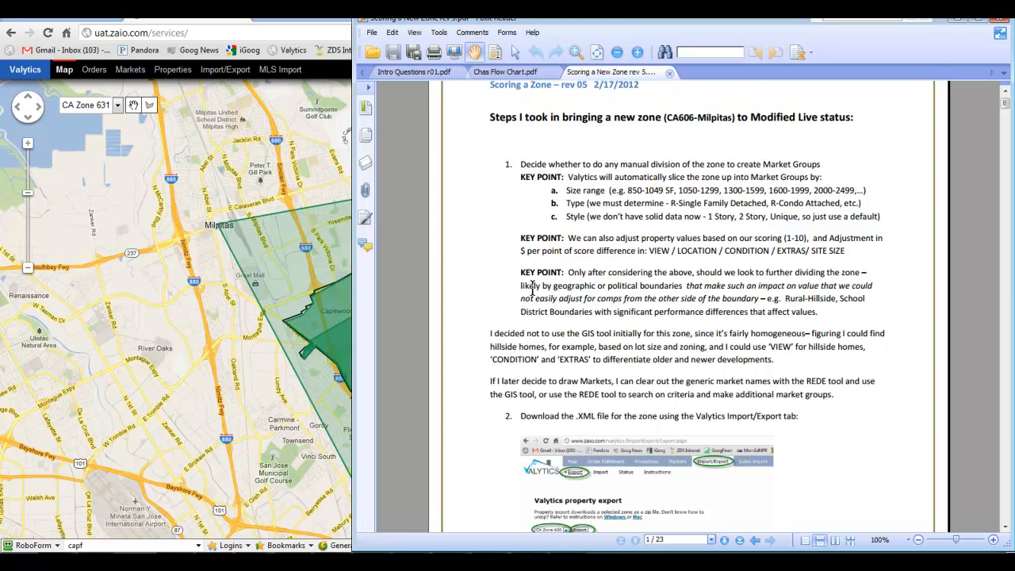
Switch back to the Valytics map in the browser and display the boundary of CA Zone 630.
click(317, 172)
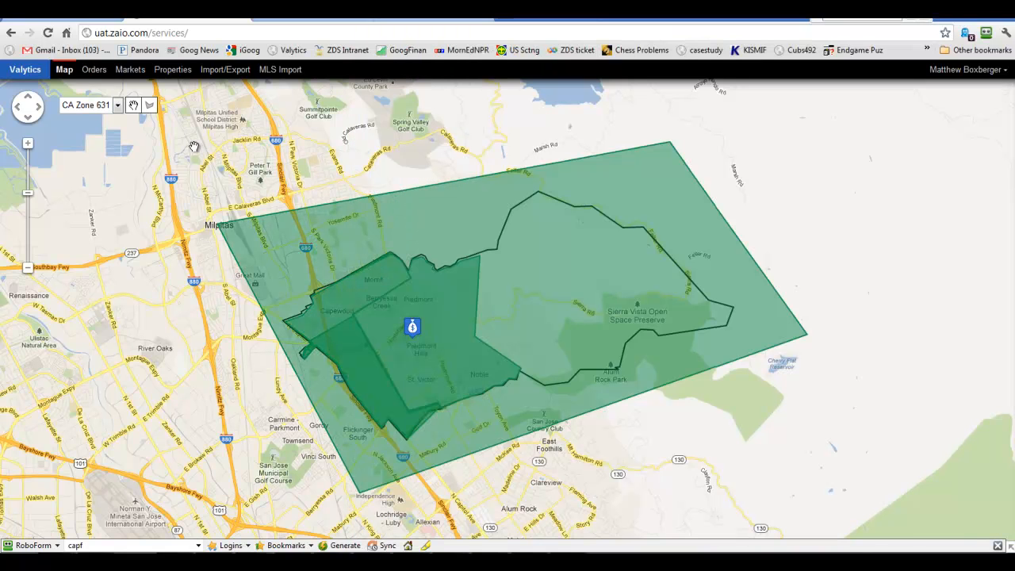
click(117, 105)
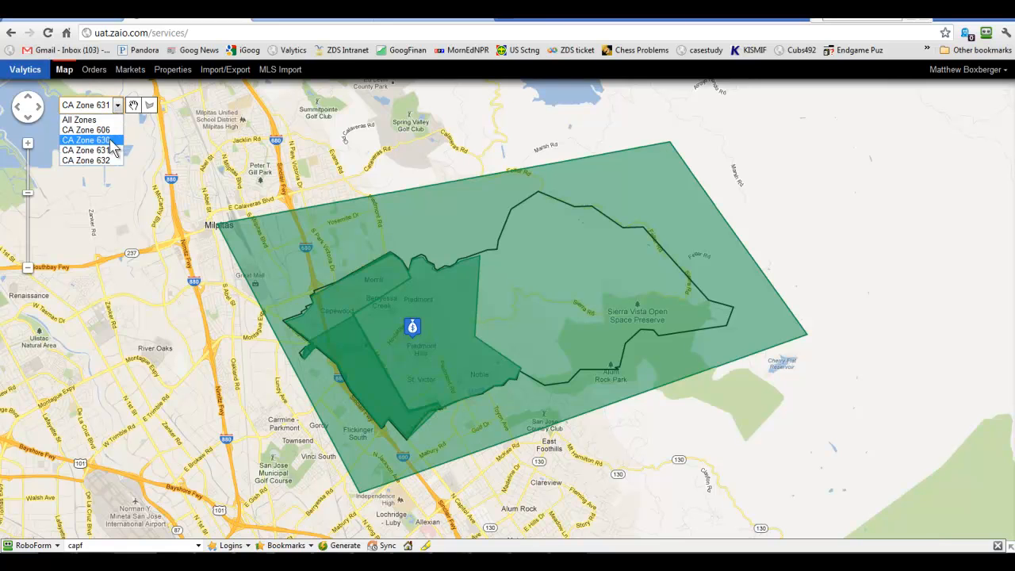
click(103, 141)
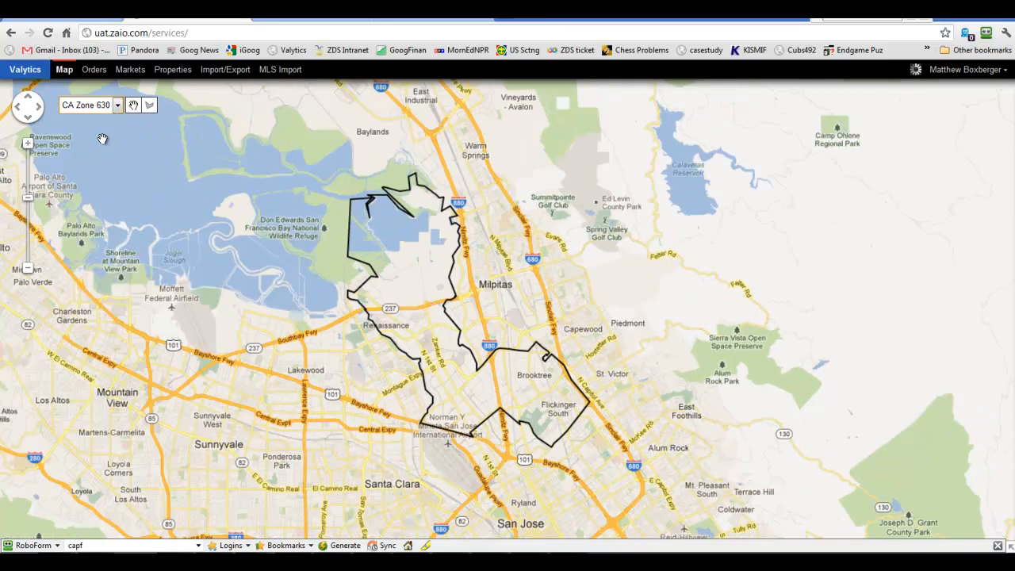
scroll(435, 370, up, 1)
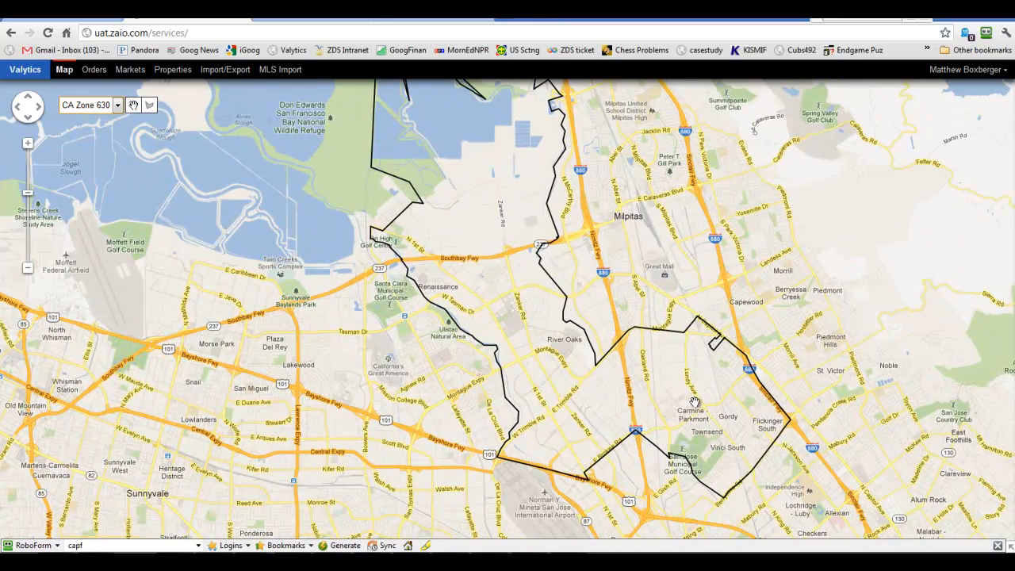
drag(707, 243, 694, 313)
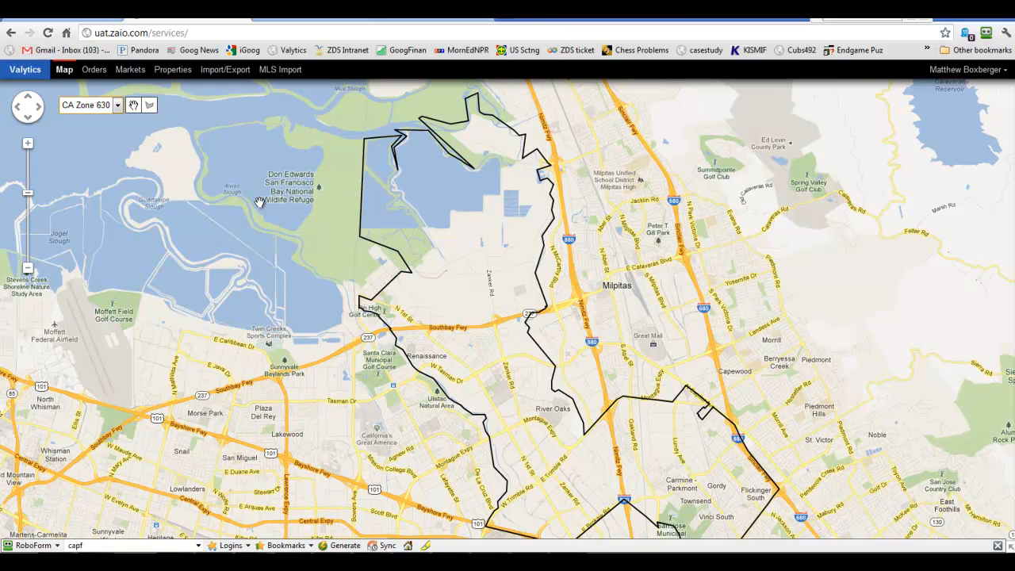
Draw a closed five-cornered market shape around the northern part of CA Zone 630, reaching east over Milpitas.
click(148, 111)
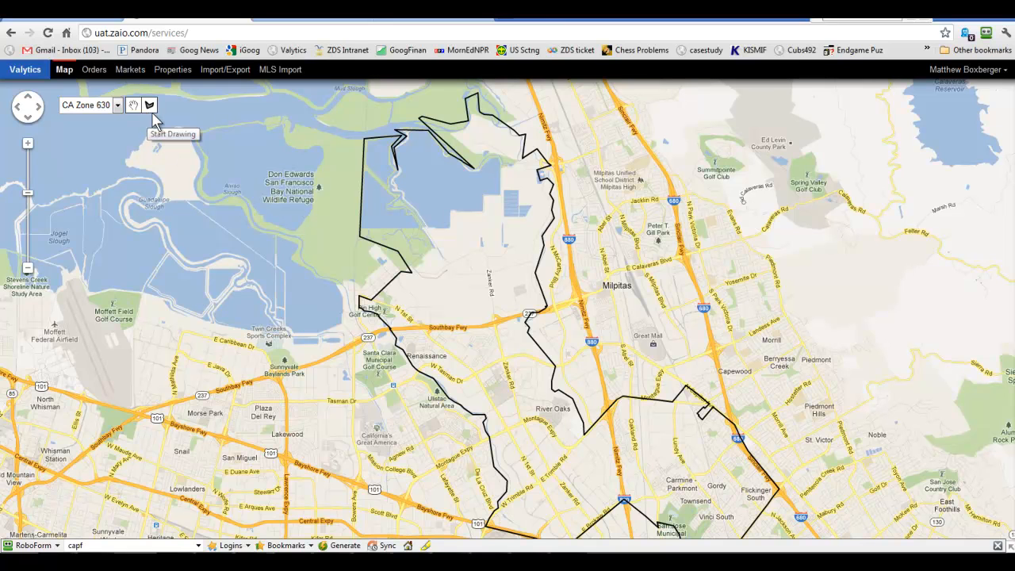
drag(273, 169, 286, 255)
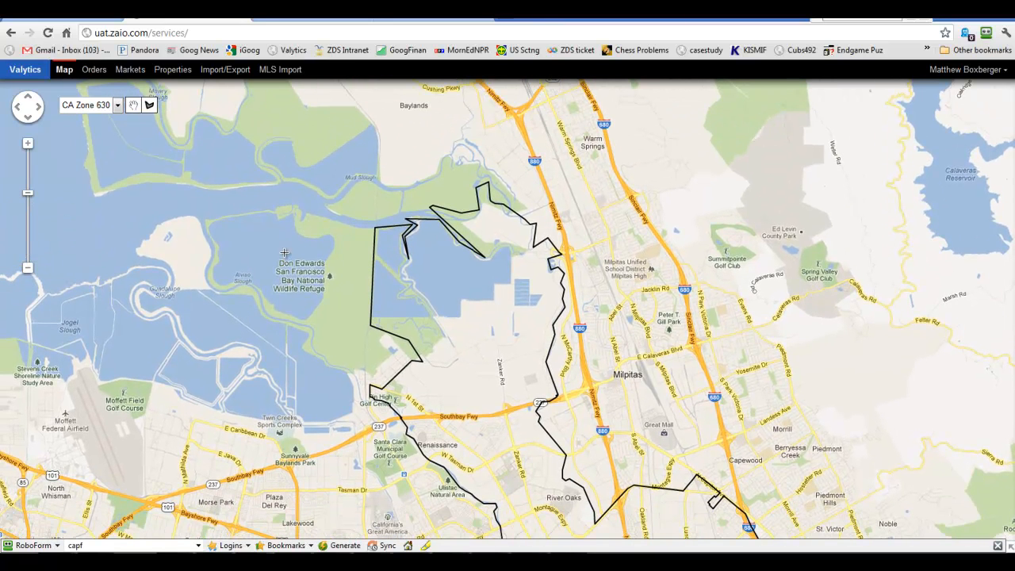
click(308, 412)
click(311, 183)
click(700, 193)
click(640, 435)
click(553, 402)
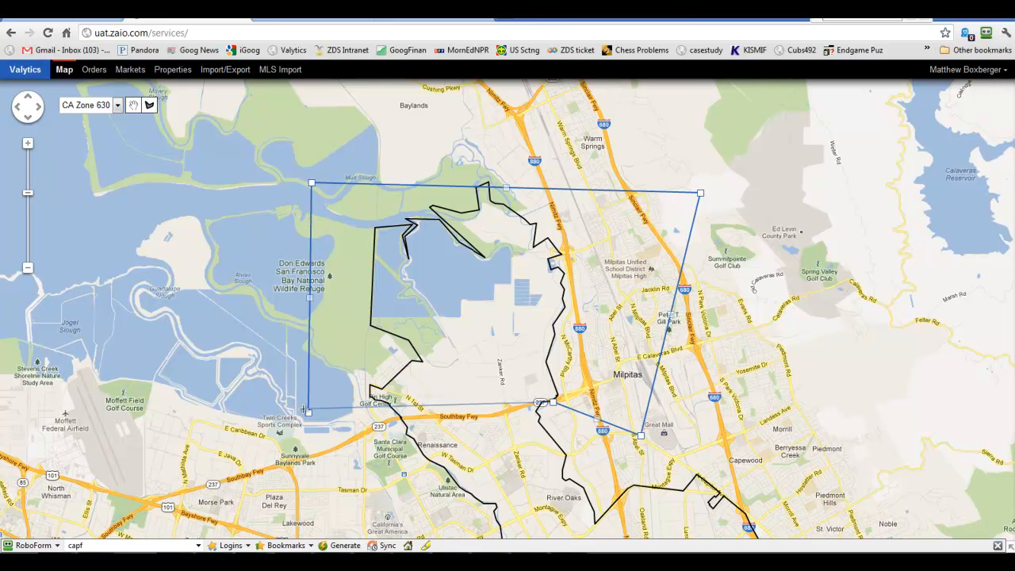
click(309, 413)
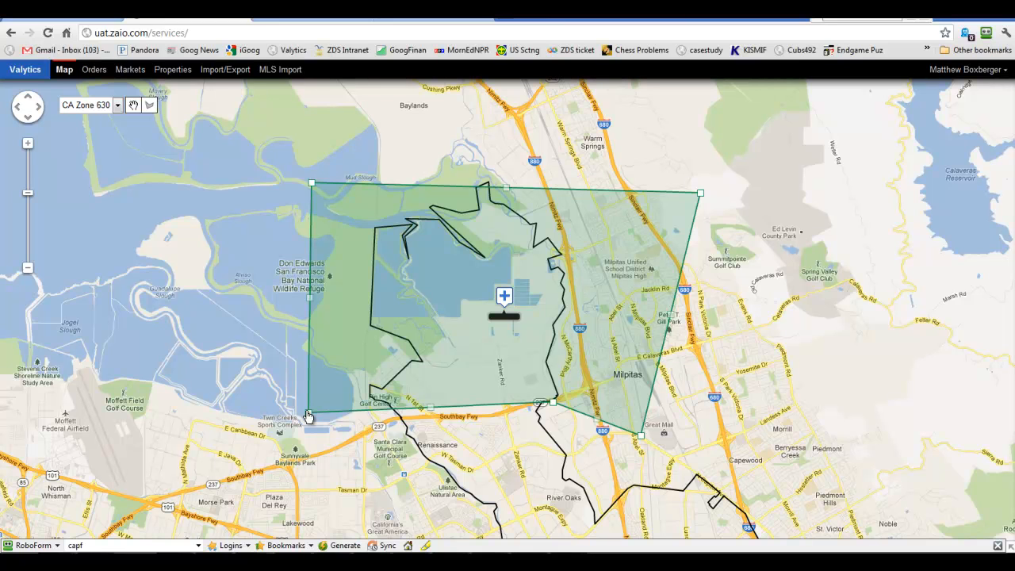
Open the market naming form of the drawn shape and clear the shape from the map without saving it.
click(505, 295)
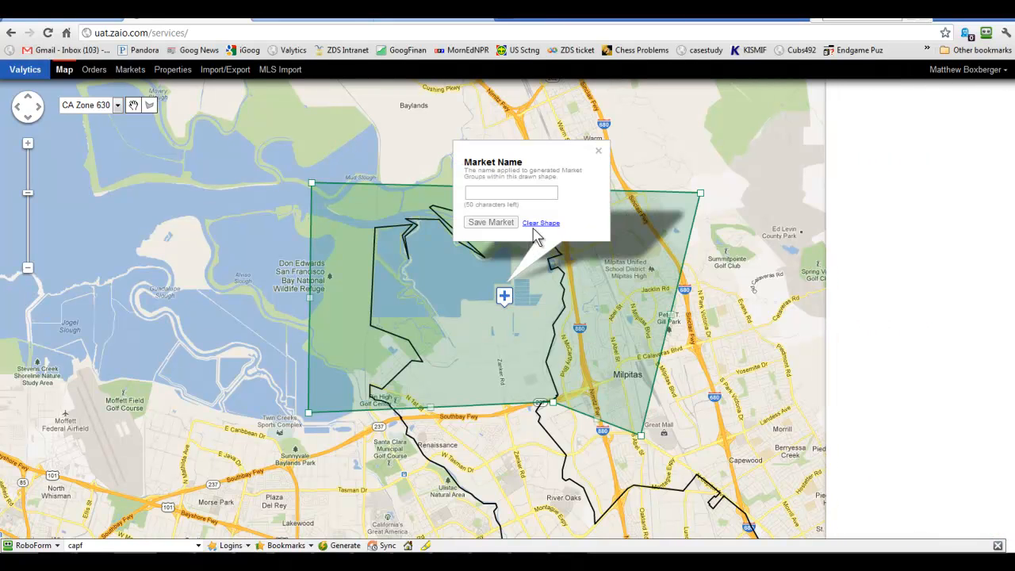
click(540, 223)
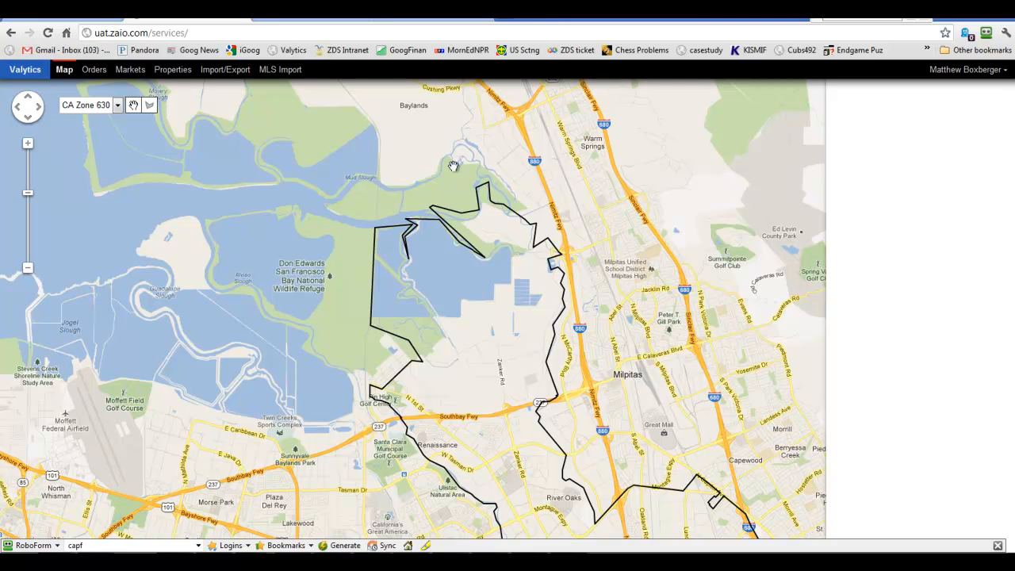
drag(637, 267, 698, 183)
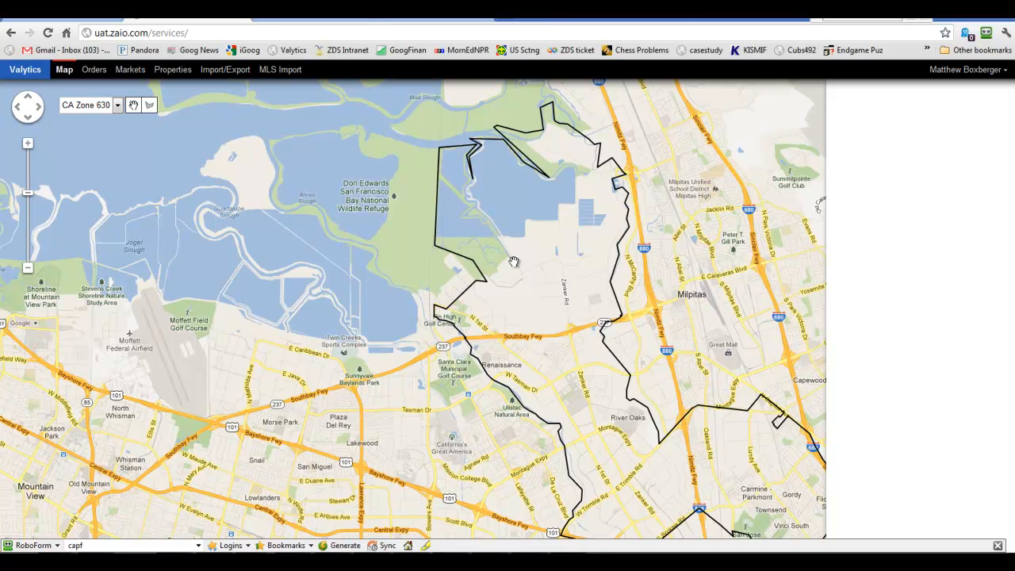
drag(579, 357, 481, 400)
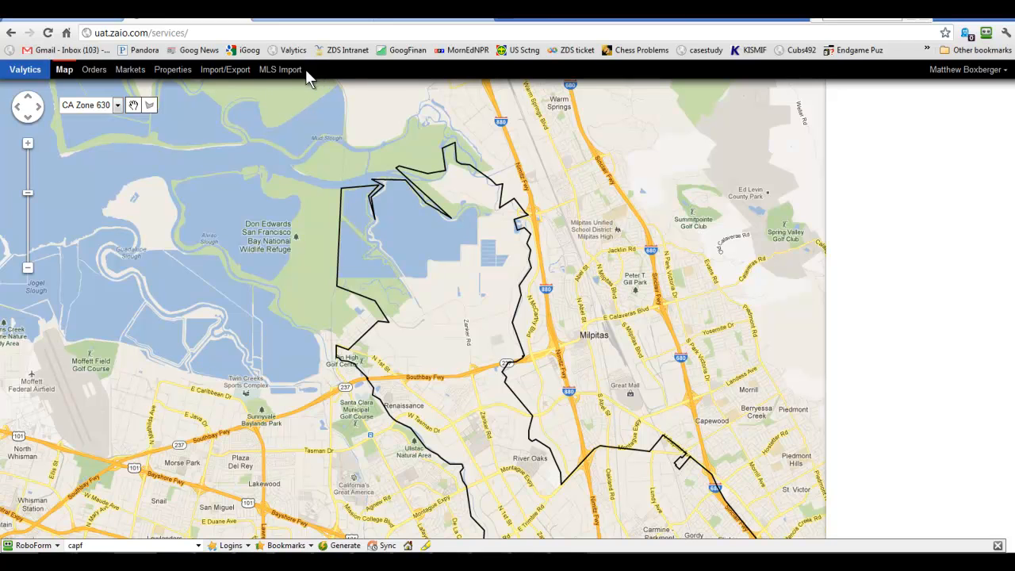
View the orders by zone and search for all primary markets in CA Zone 606.
click(93, 69)
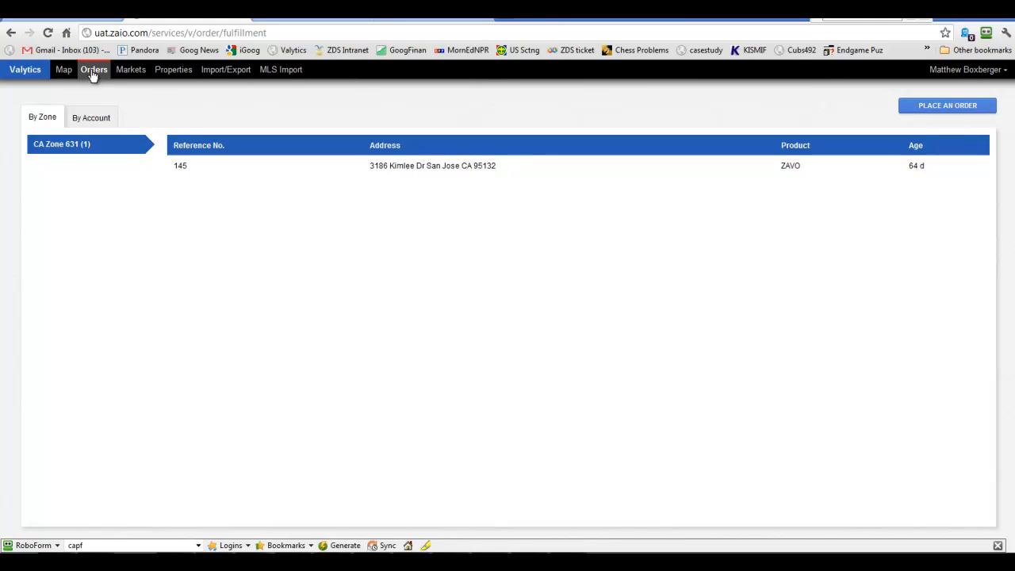
click(130, 73)
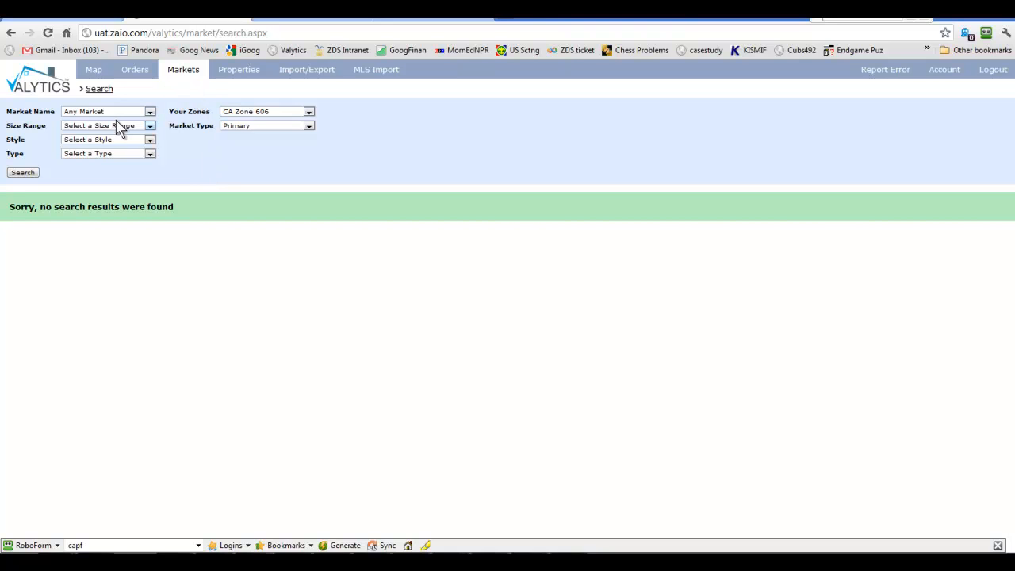
click(245, 112)
click(248, 130)
click(22, 175)
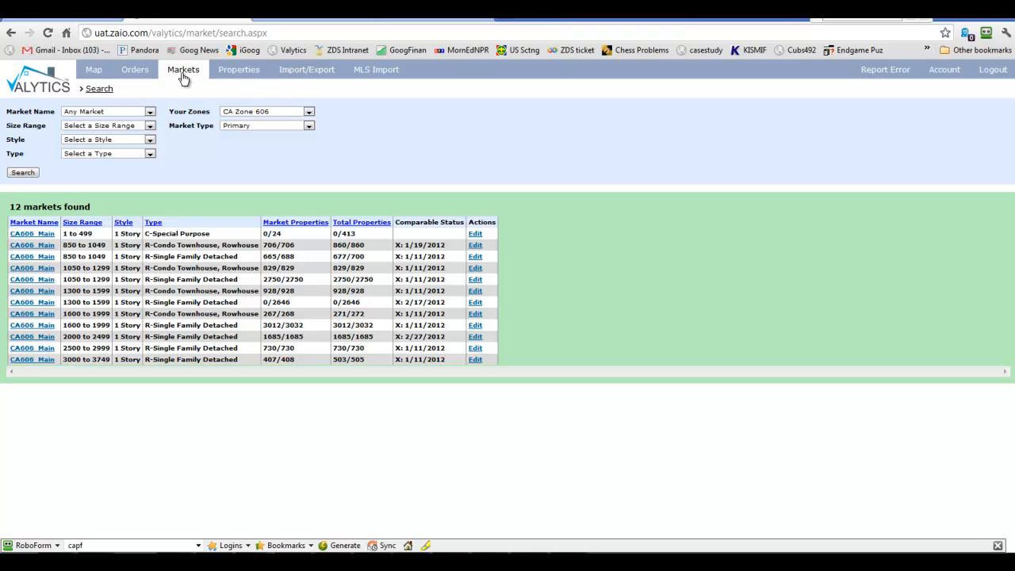
Review the pages for property search, address lookup, property export and MLS upload.
click(230, 77)
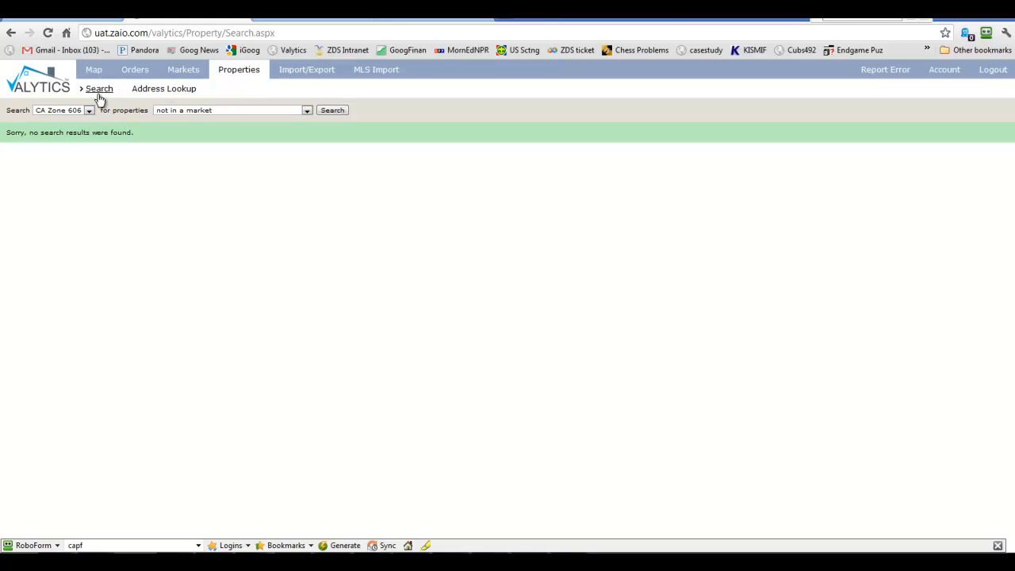
click(156, 97)
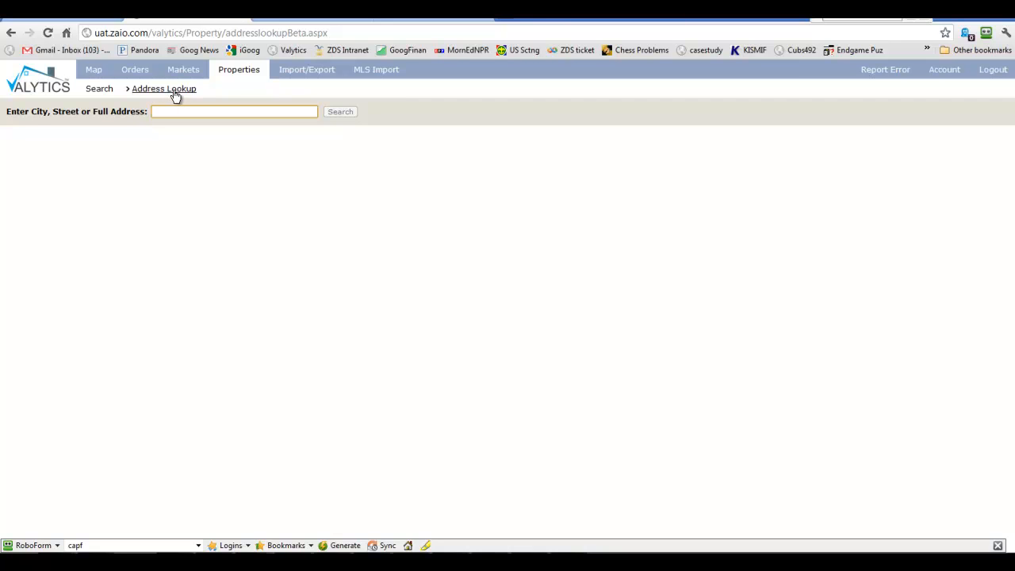
click(302, 76)
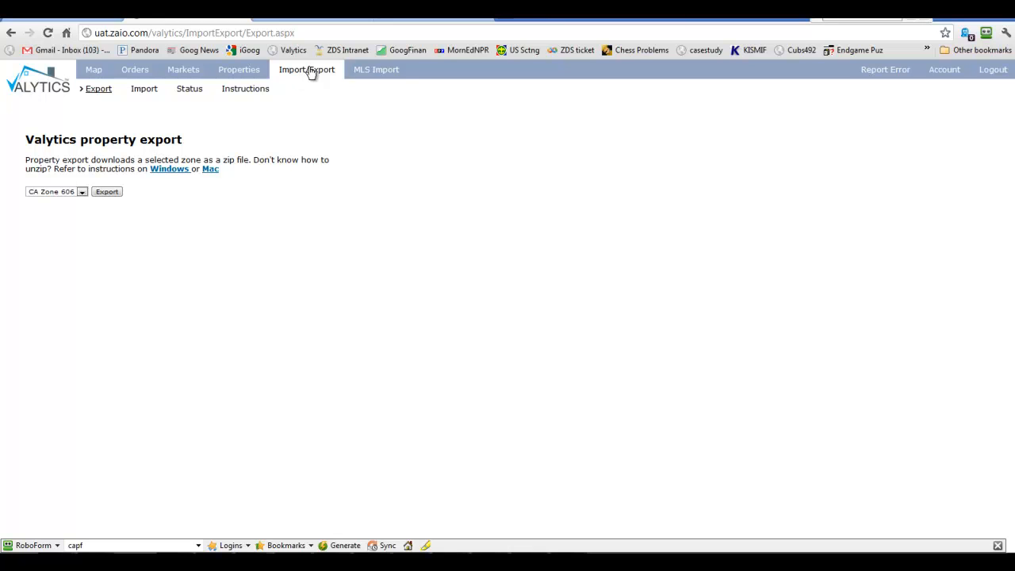
click(370, 72)
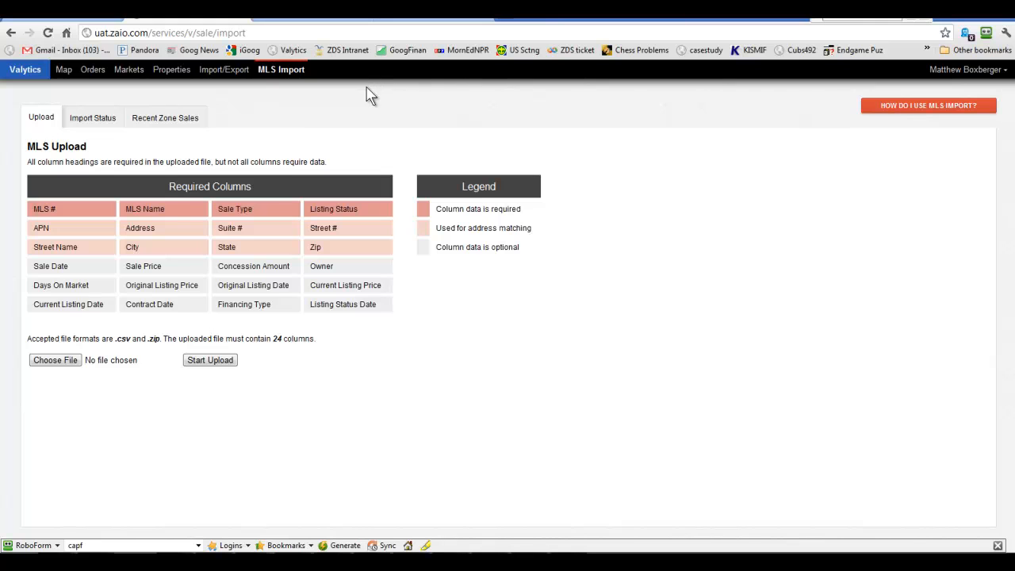
Examine the format hints of the MLS upload's required columns, including Original Listing Price.
mouse_move(103, 231)
mouse_move(150, 285)
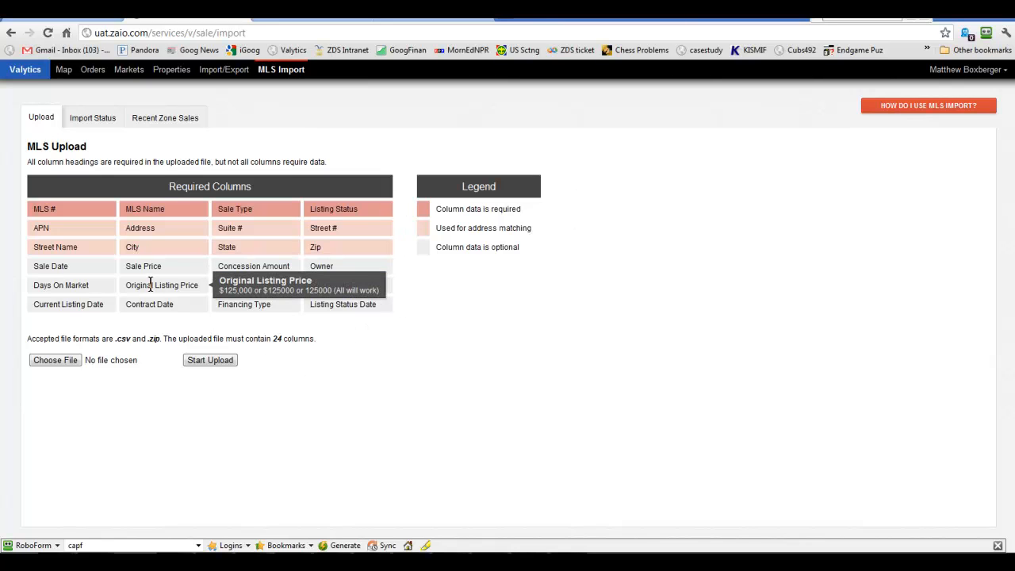
mouse_move(272, 306)
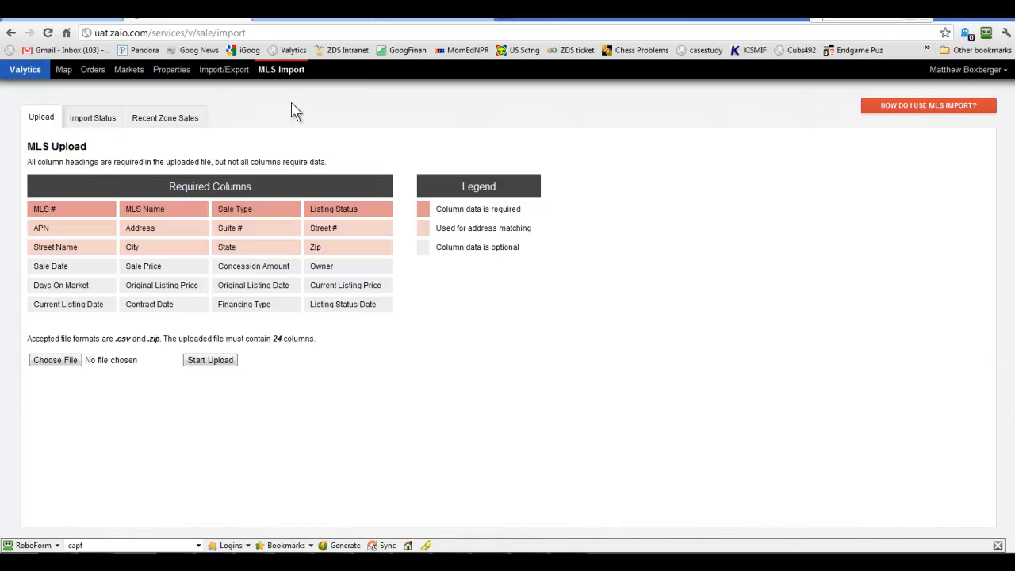
Export the properties of CA Zone 606 as a zip file.
click(229, 72)
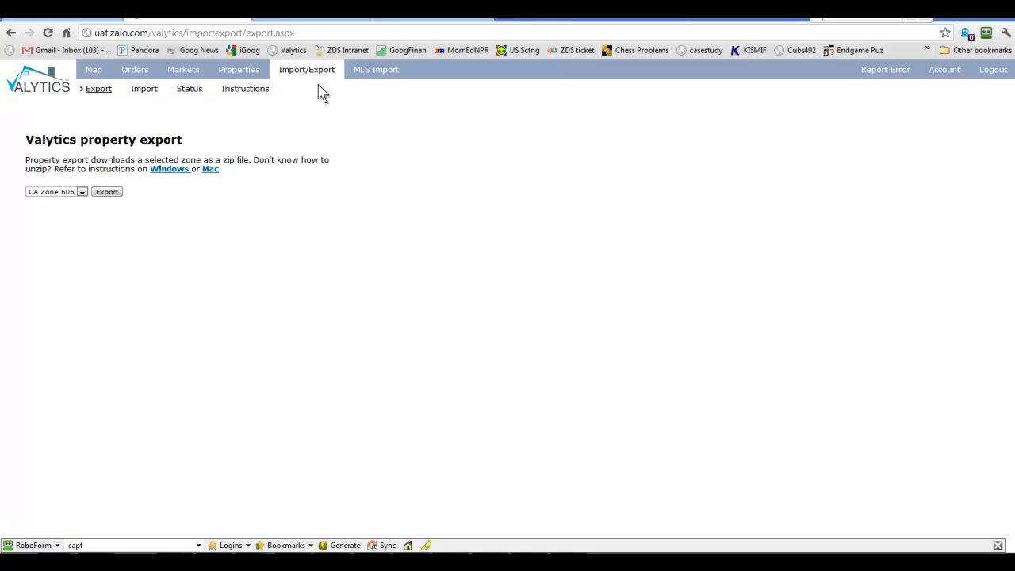
click(58, 193)
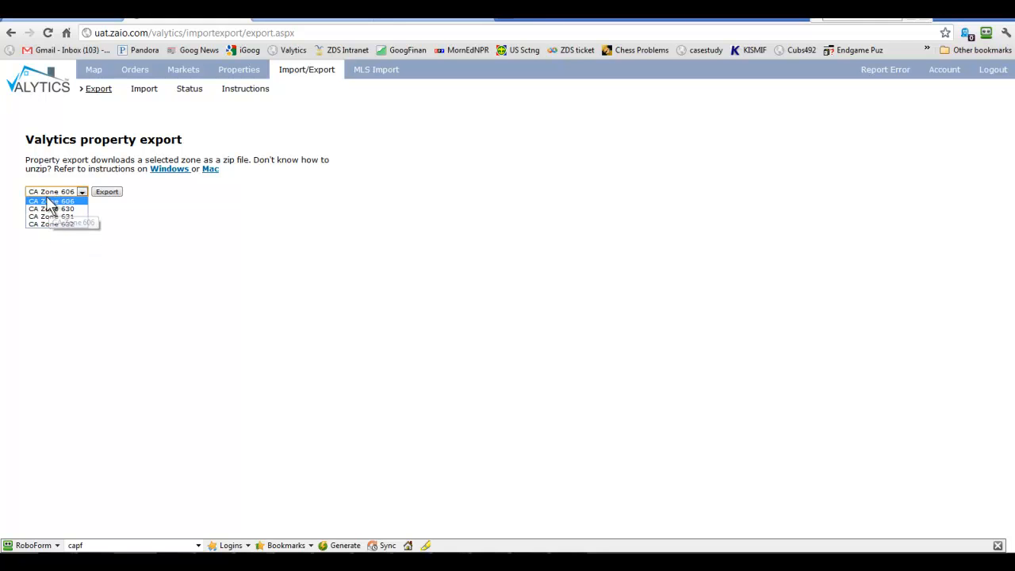
click(49, 201)
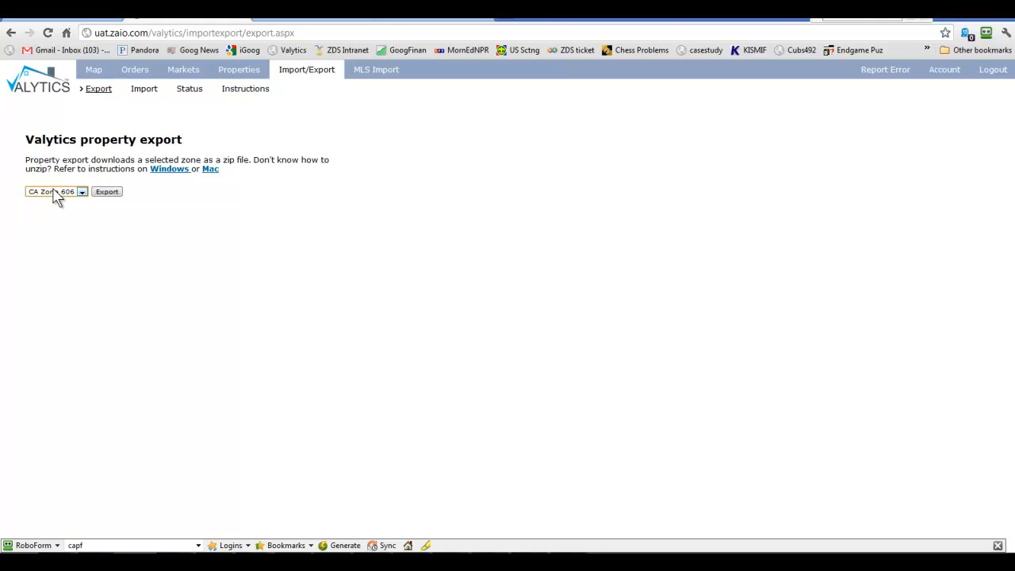
click(107, 193)
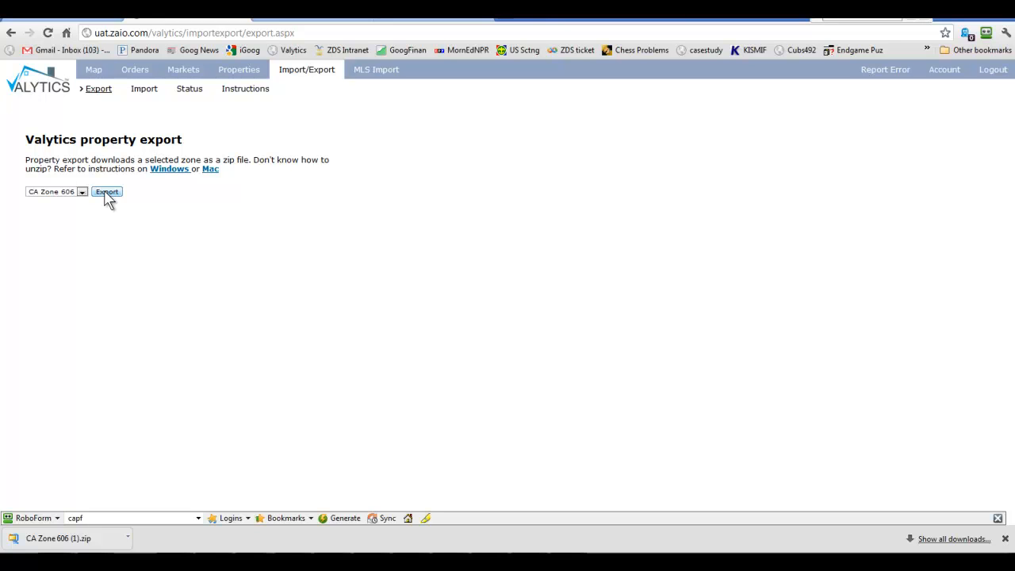
click(115, 193)
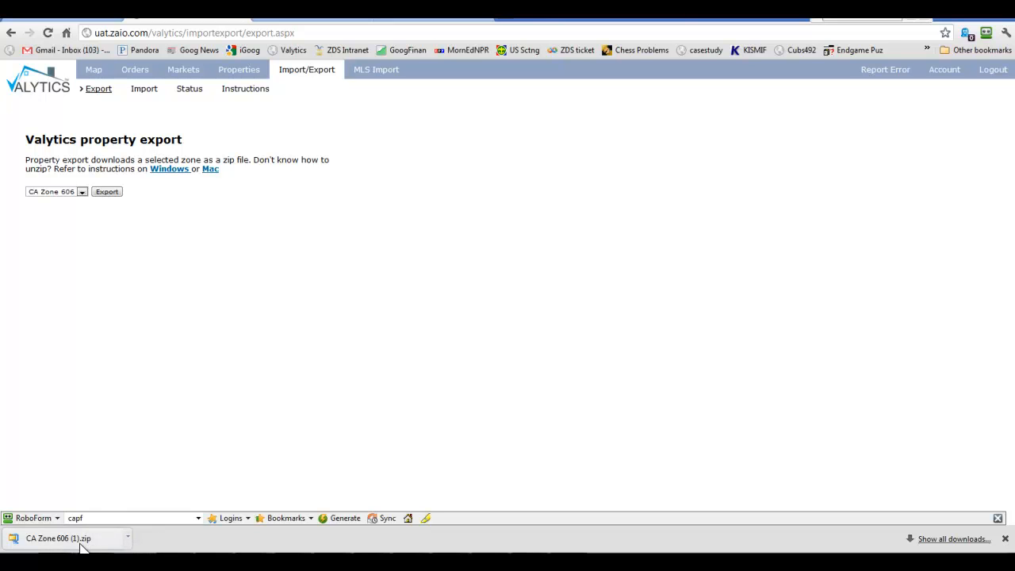
Show the downloaded CA Zone 606 (1).zip in its folder, check which programs can open it and close the folder.
click(126, 540)
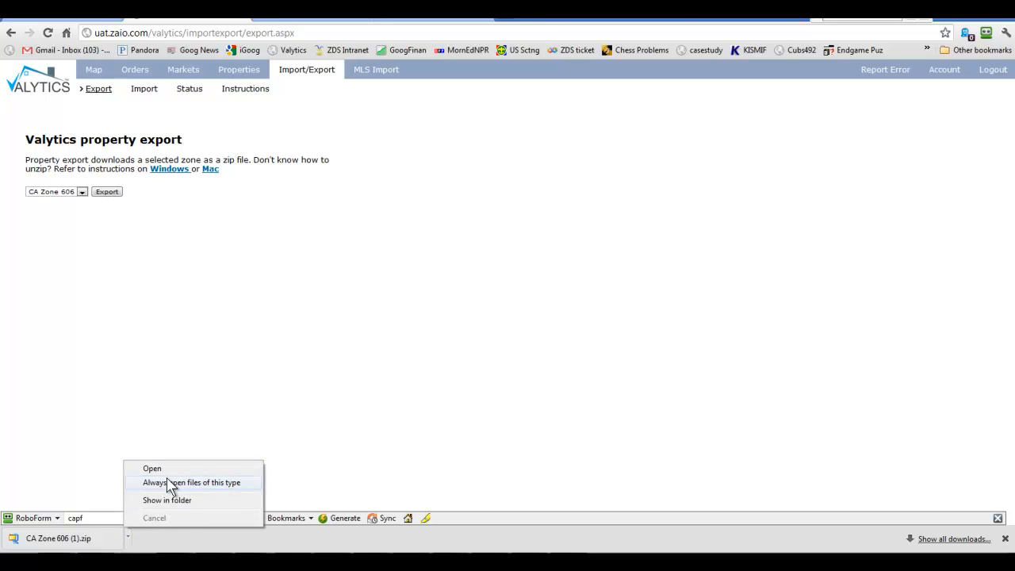
click(162, 506)
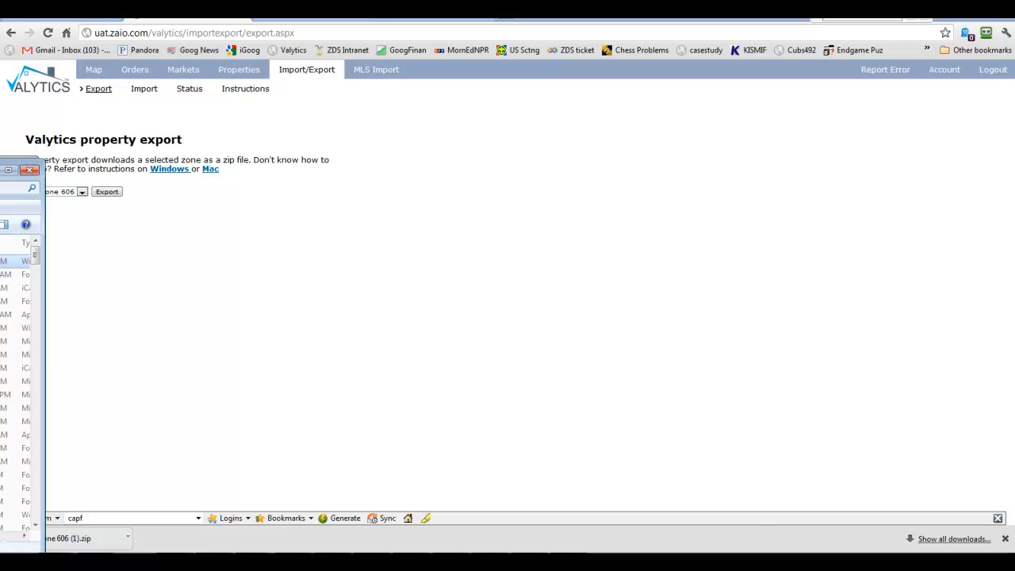
drag(349, 111, 389, 111)
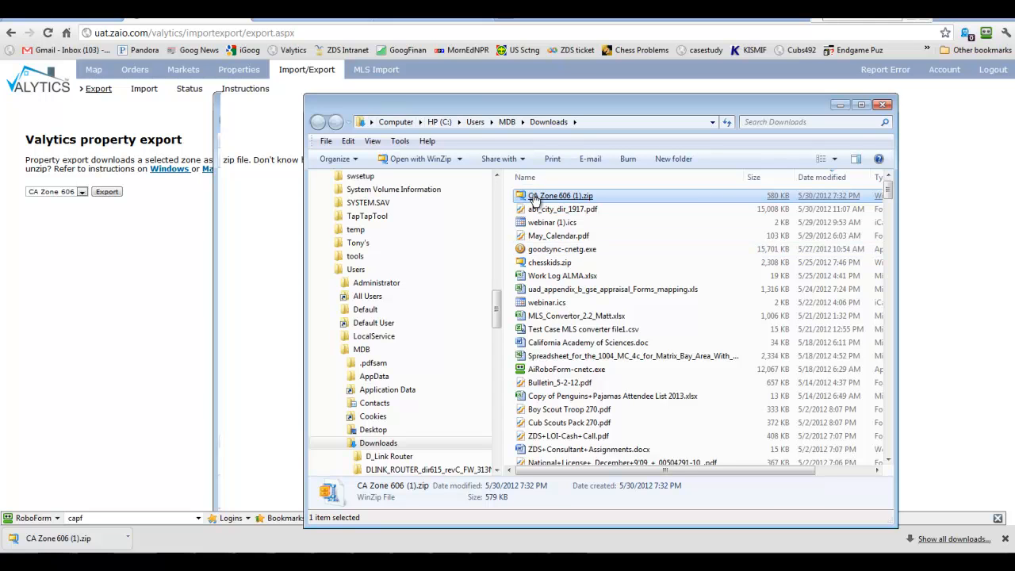
right_click(536, 201)
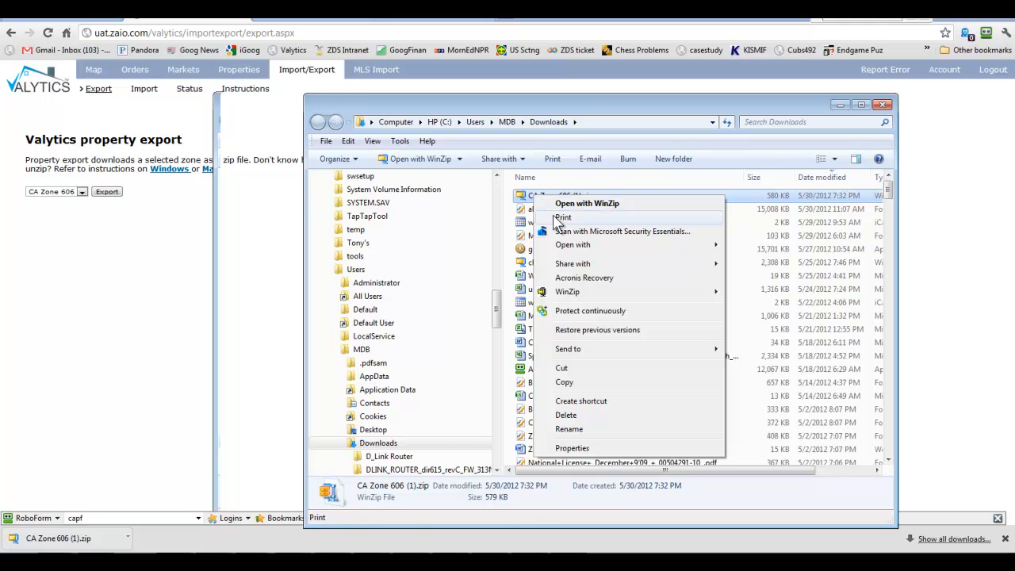
mouse_move(577, 249)
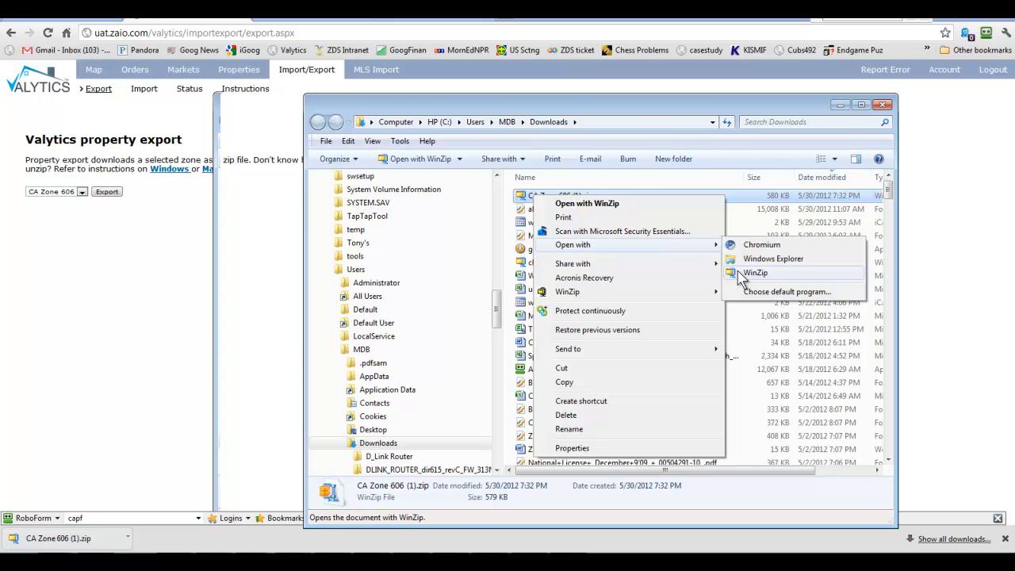
click(814, 109)
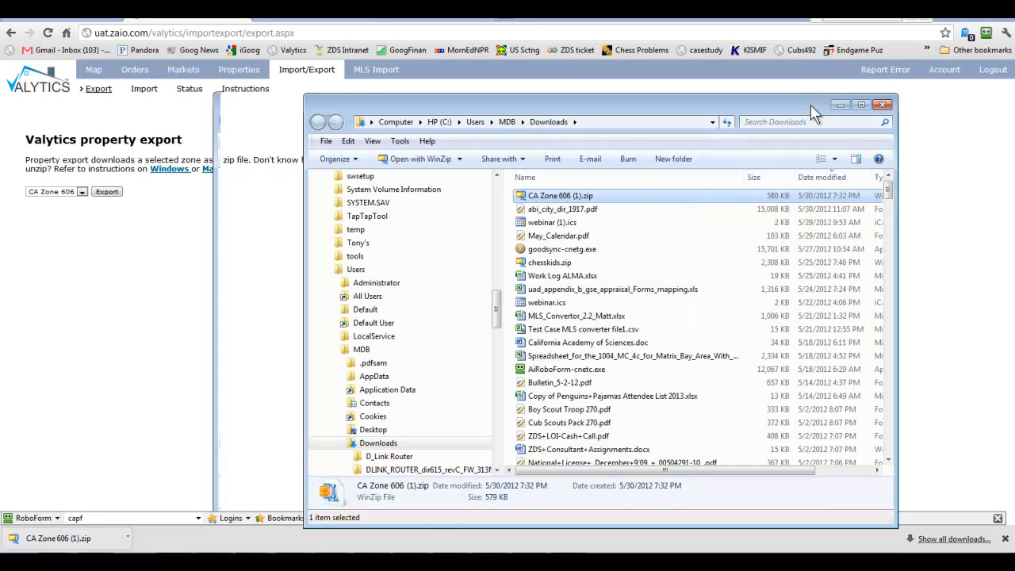
click(884, 105)
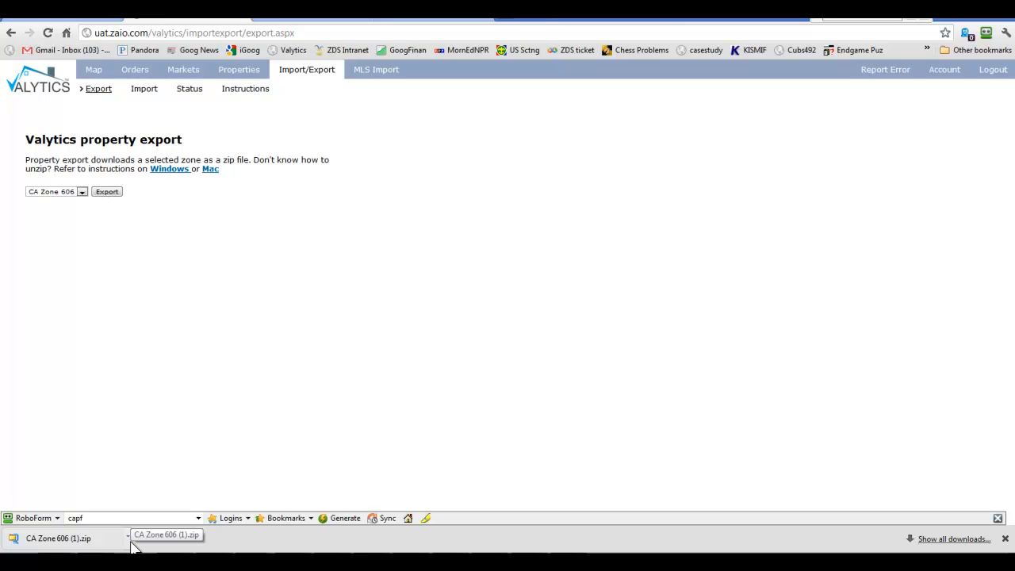
Switch to Real Estate Data Editor version 5.4 and enlarge its window to nearly fill the screen.
click(67, 541)
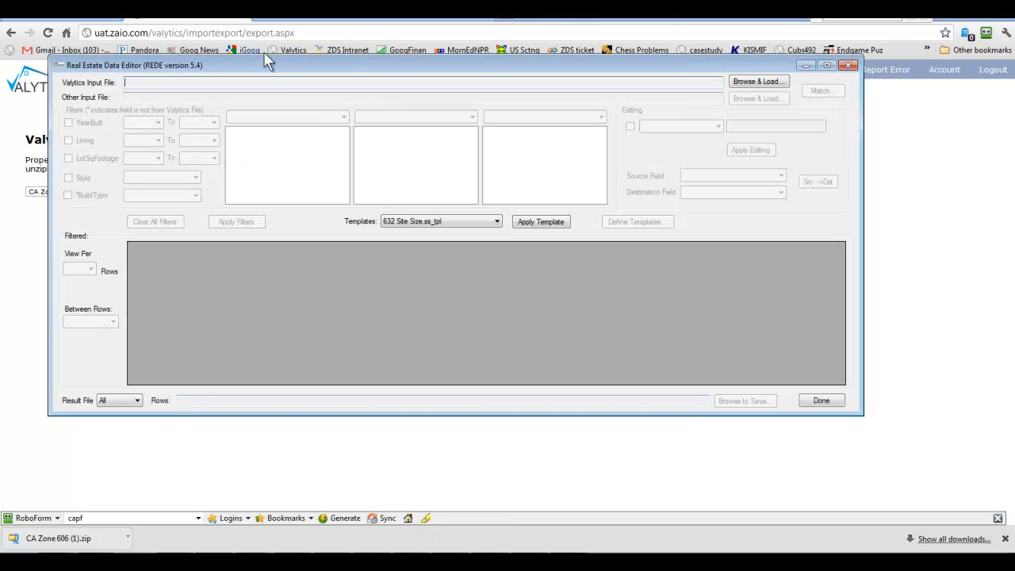
click(827, 66)
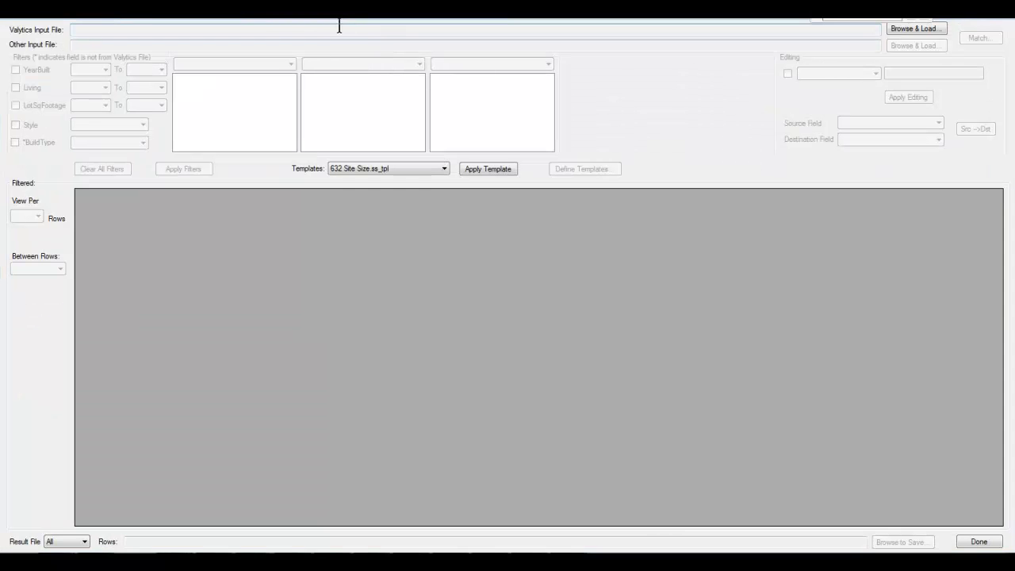
click(985, 17)
drag(653, 68, 619, 43)
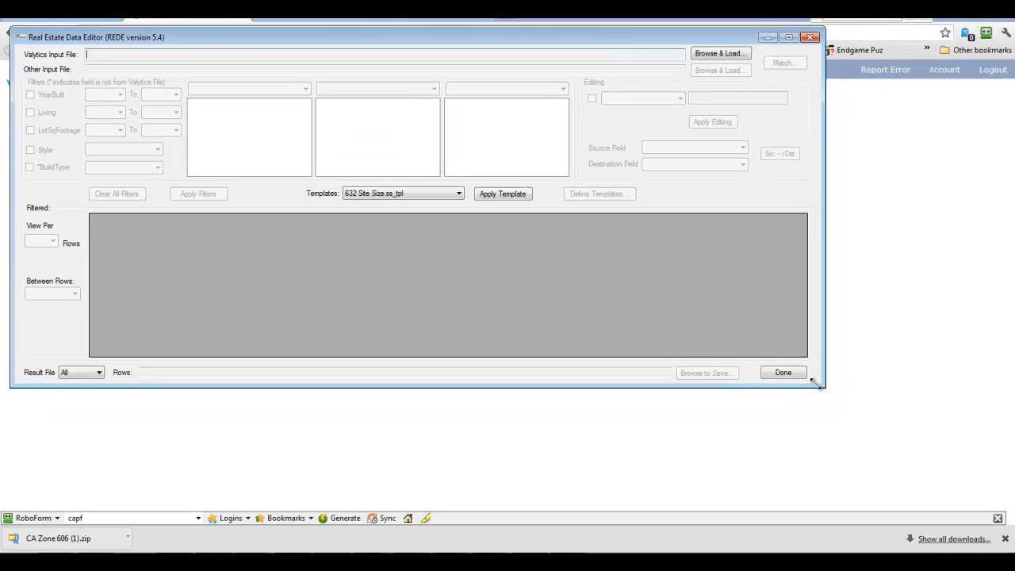
drag(820, 384, 1007, 519)
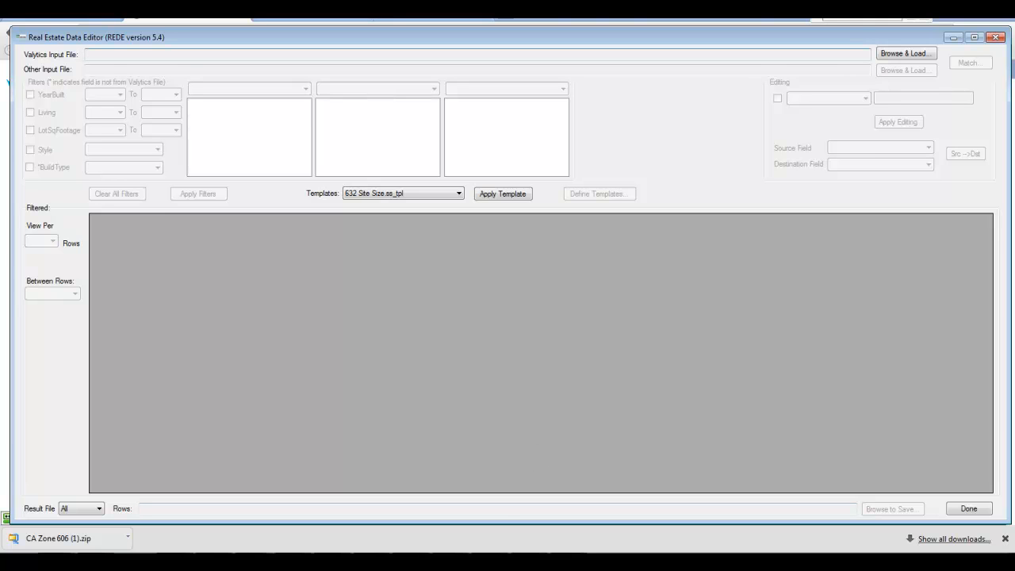
Bring up Real Estate Data Editor version 6.2.10 to view its filter, template and editing layout, and minimize it again.
mouse_move(411, 561)
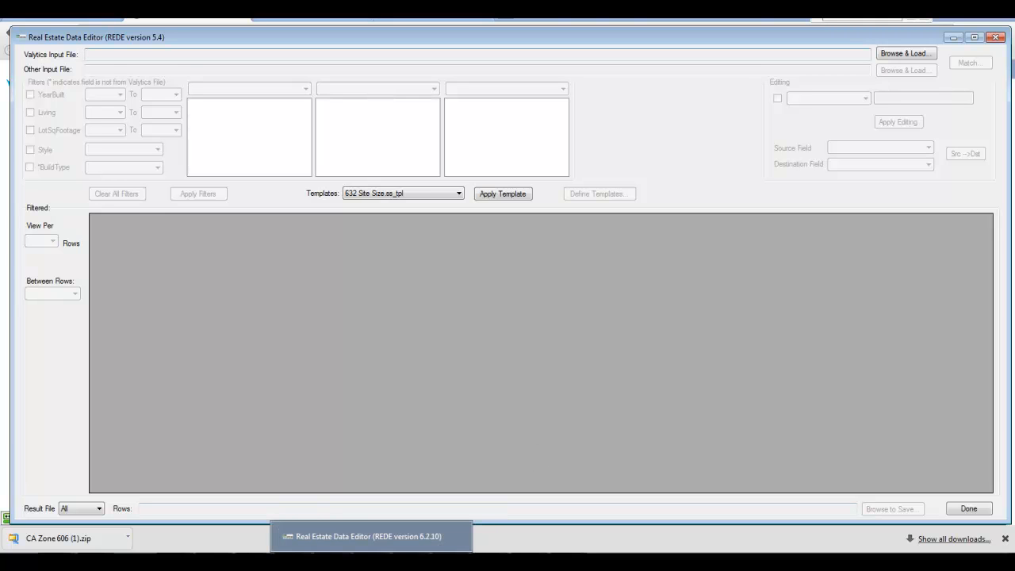
click(366, 536)
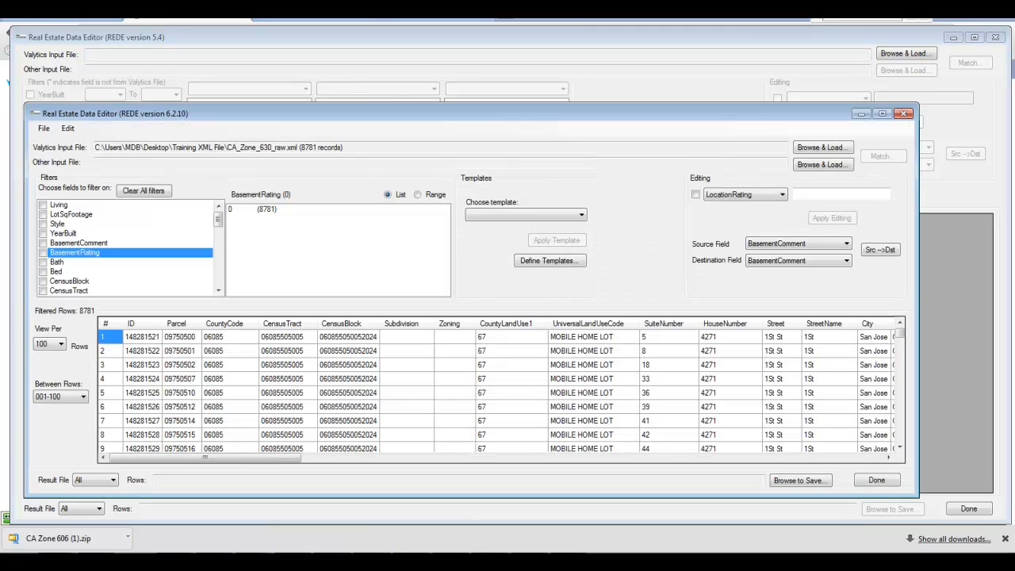
drag(208, 119, 236, 63)
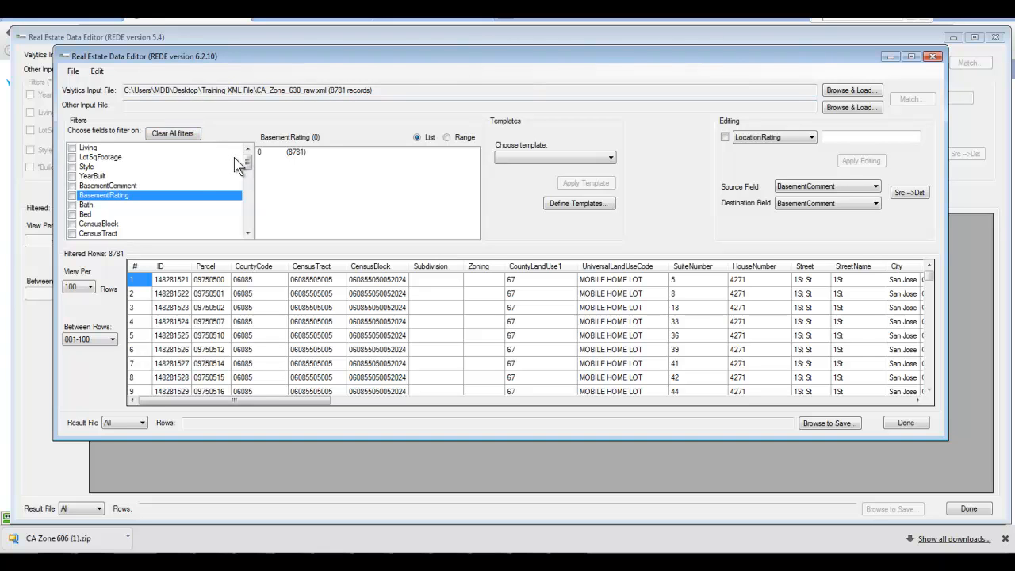
click(889, 58)
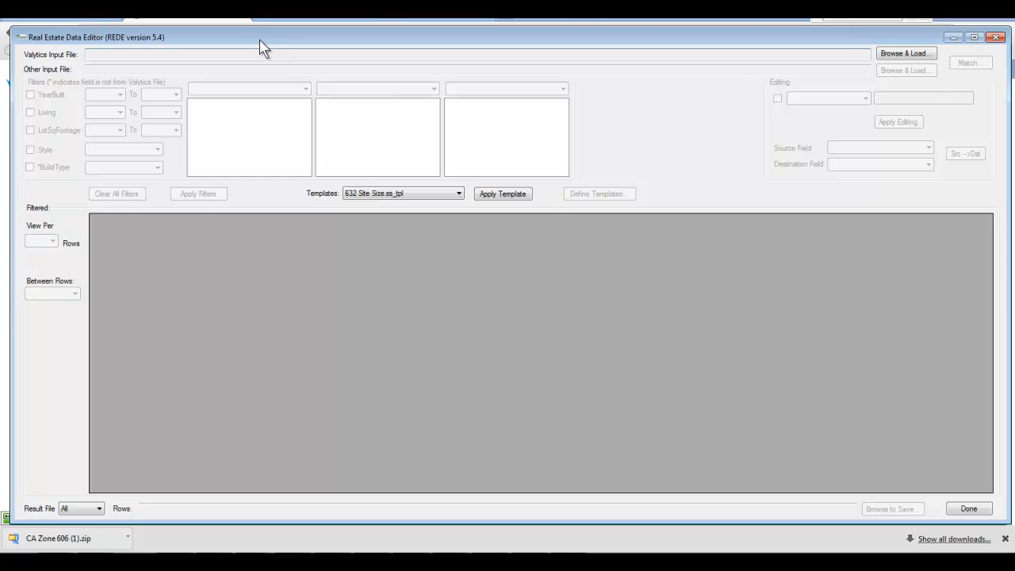
Load CA_Zone_630_raw.xml from the Training XML File folder as the Valytics input file.
drag(261, 41, 253, 37)
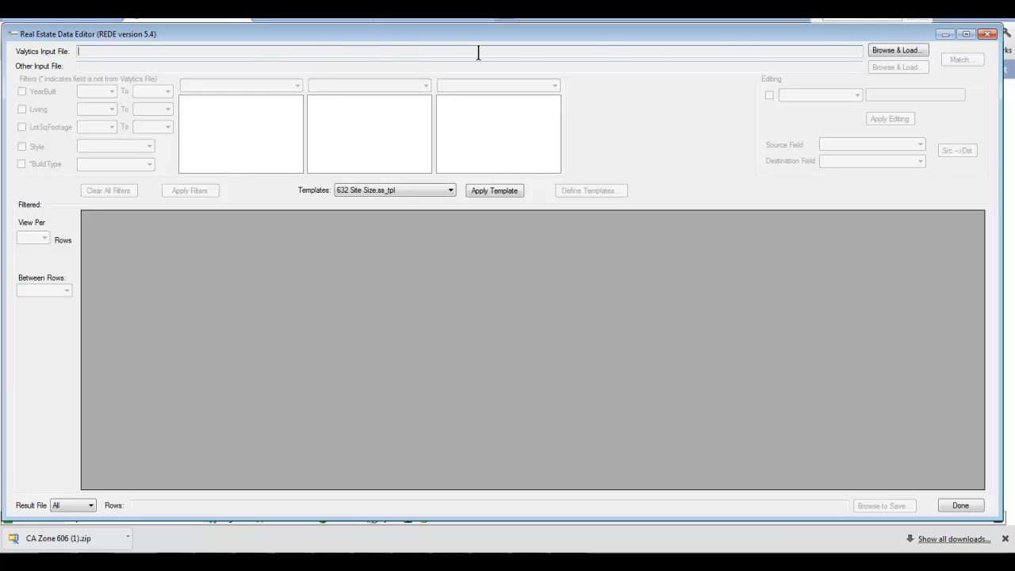
click(892, 53)
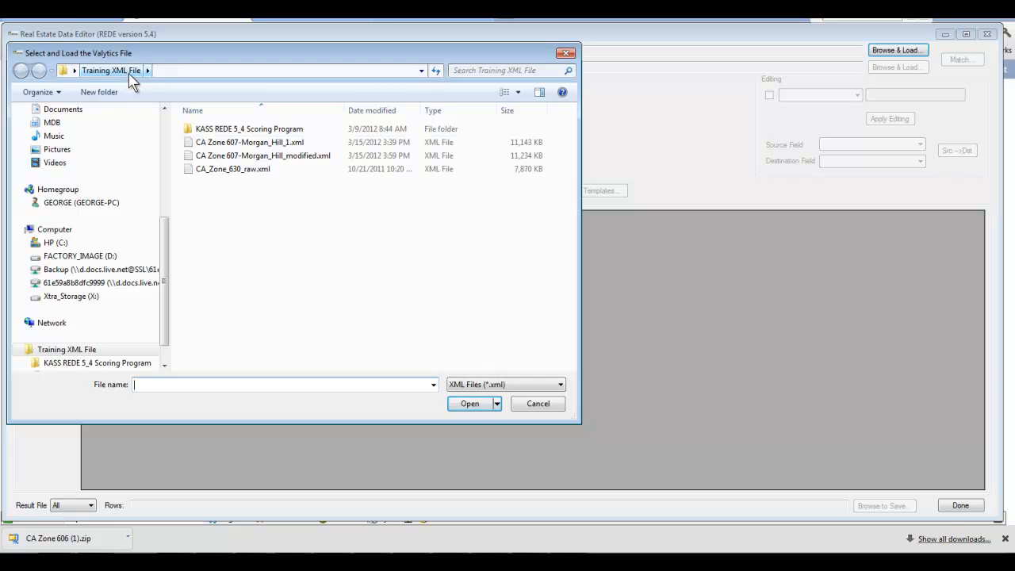
double_click(228, 170)
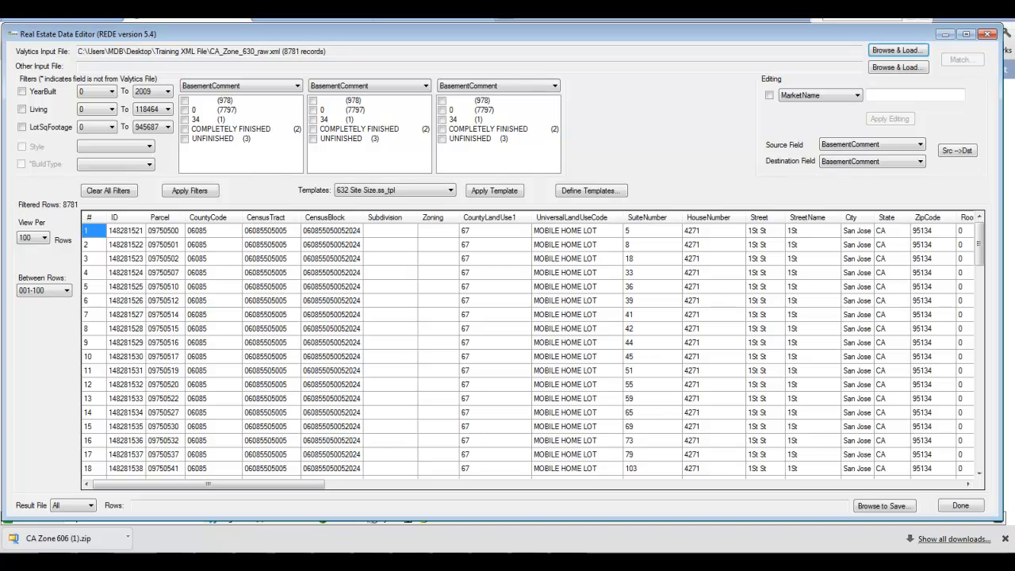
Switch to Scoring a New Zone rev 5.pdf in Foxit Reader and widen its window over the data editor.
mouse_move(333, 562)
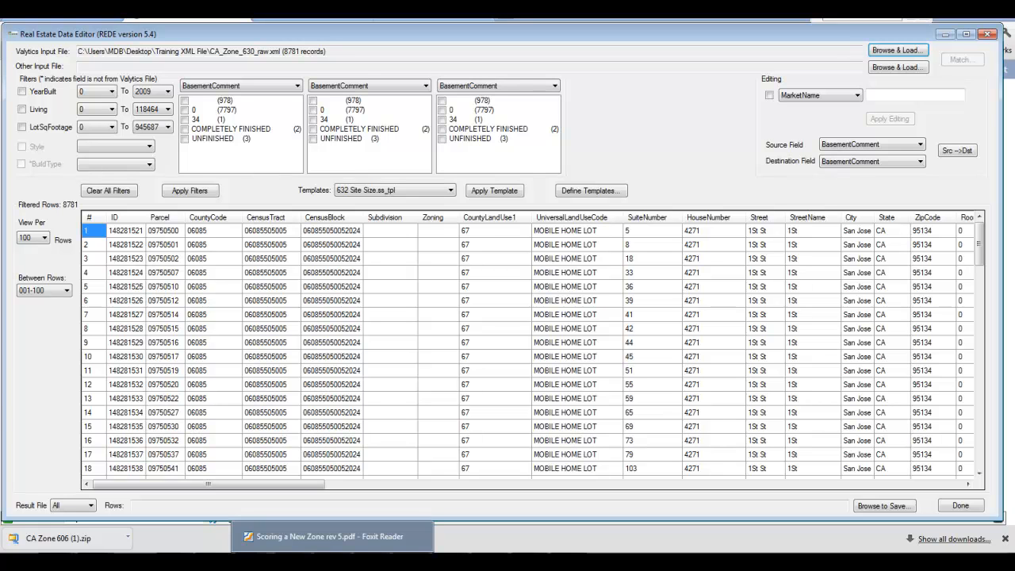
click(332, 537)
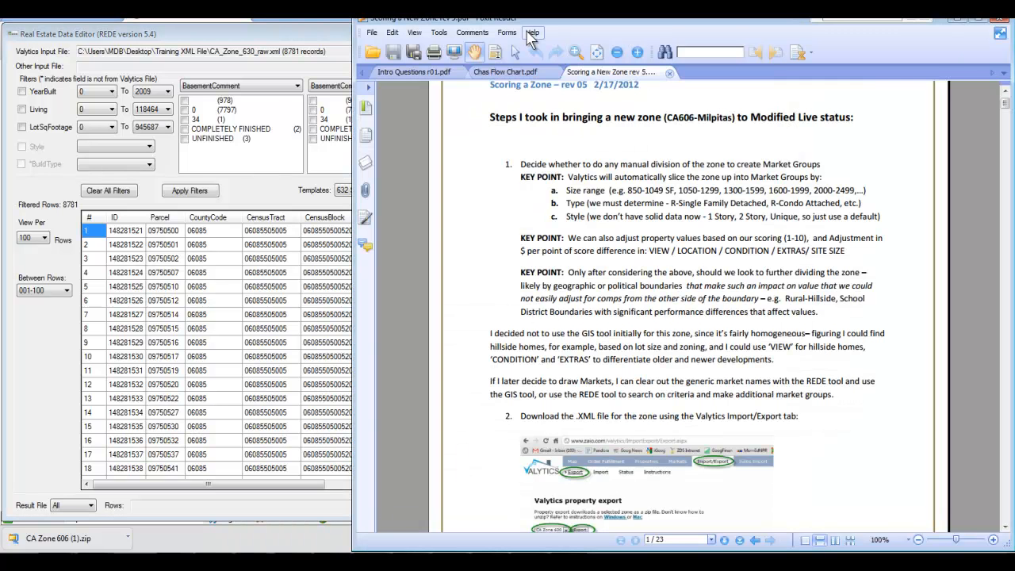
drag(352, 182, 206, 167)
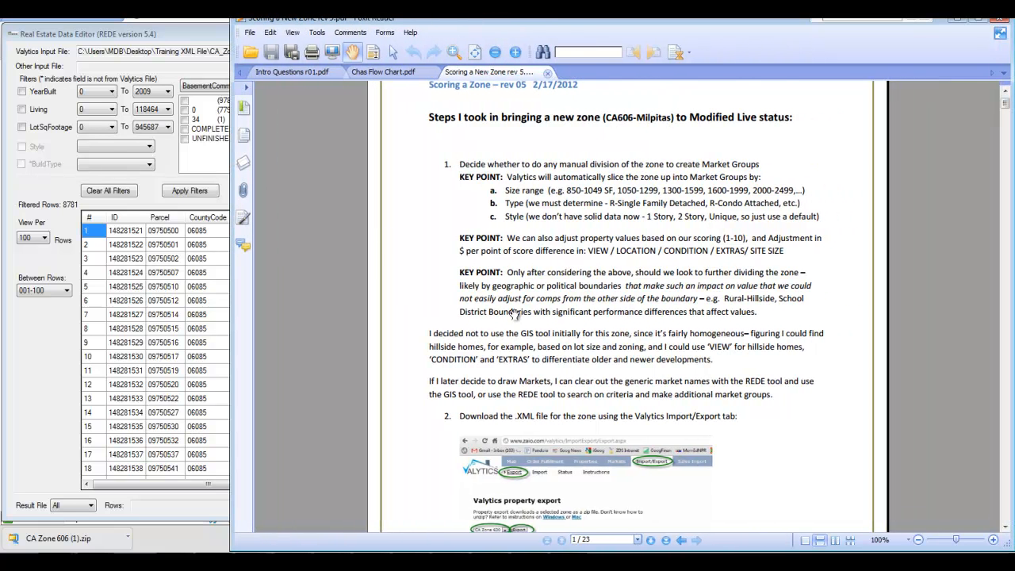
Read steps 1 to 5 of the zone scoring guide, from dividing market groups to creating a market name.
scroll(521, 329, down, 1)
scroll(521, 329, down, 2)
scroll(521, 329, up, 2)
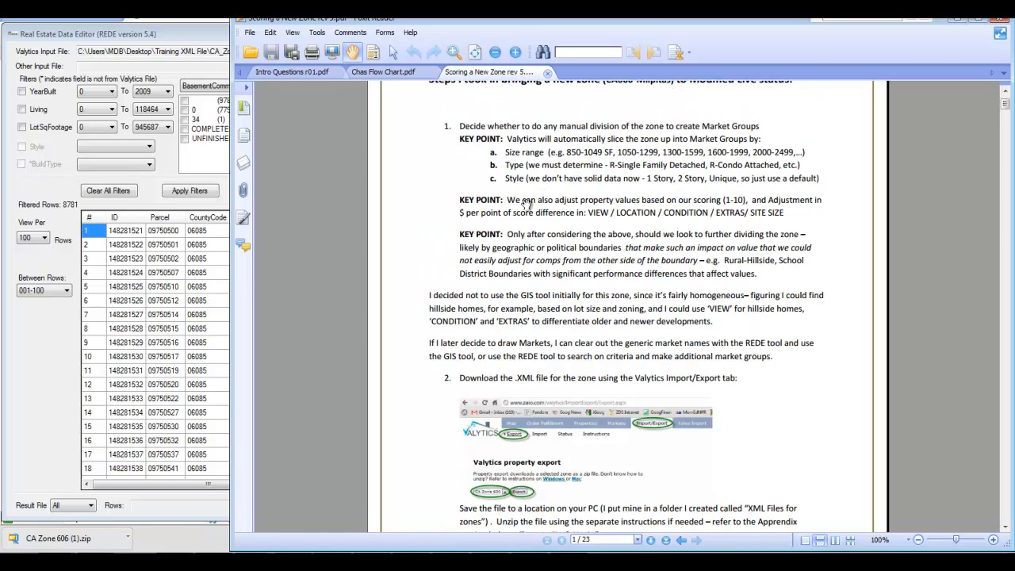
scroll(523, 295, down, 2)
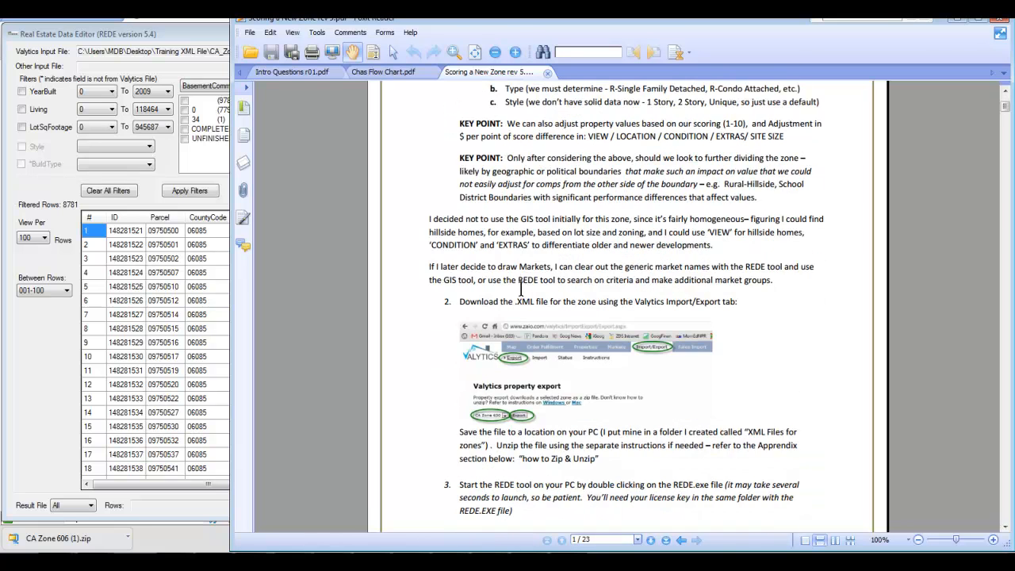
scroll(463, 295, down, 1)
scroll(463, 295, down, 2)
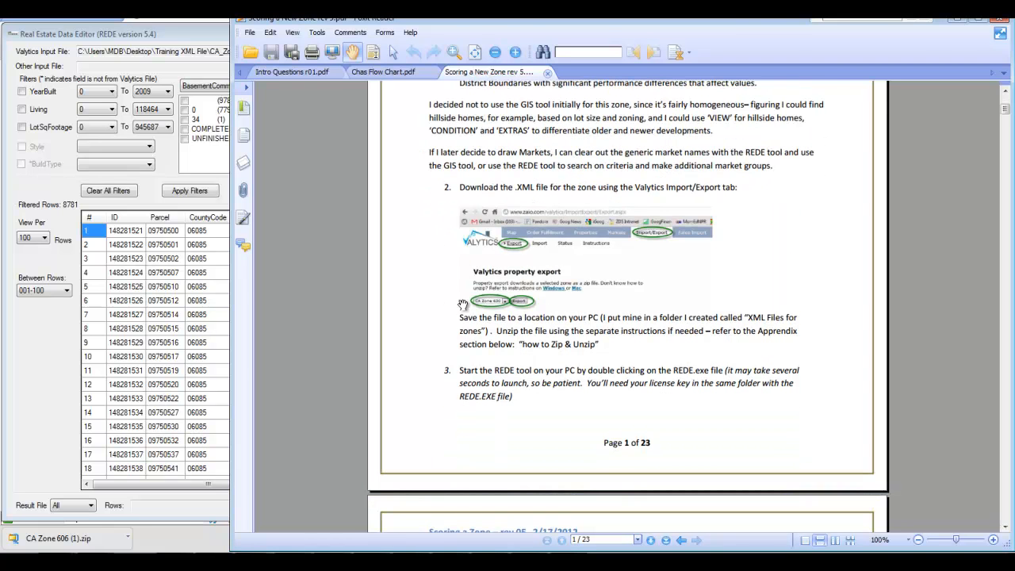
scroll(511, 369, down, 1)
scroll(511, 369, down, 2)
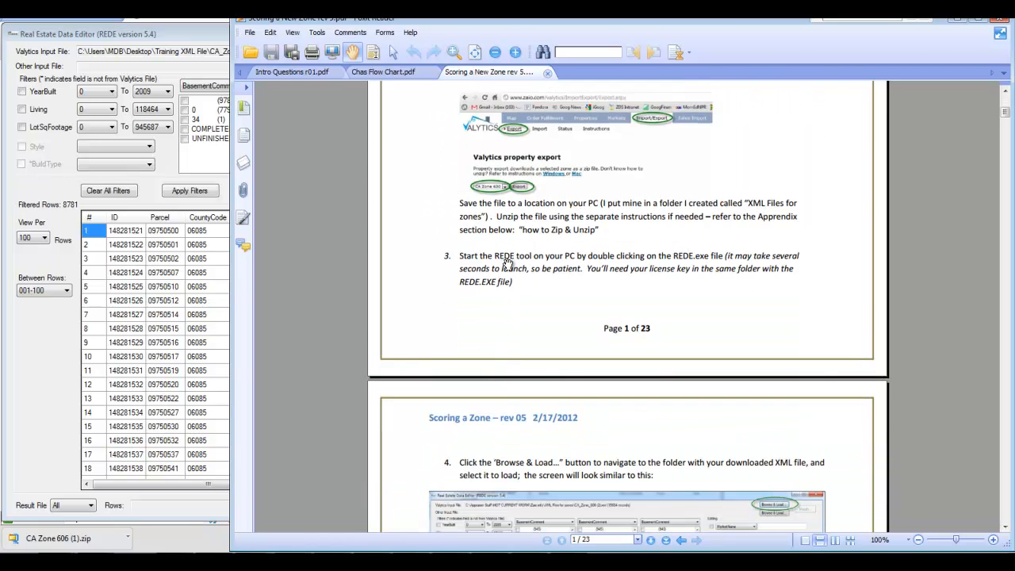
scroll(509, 268, down, 6)
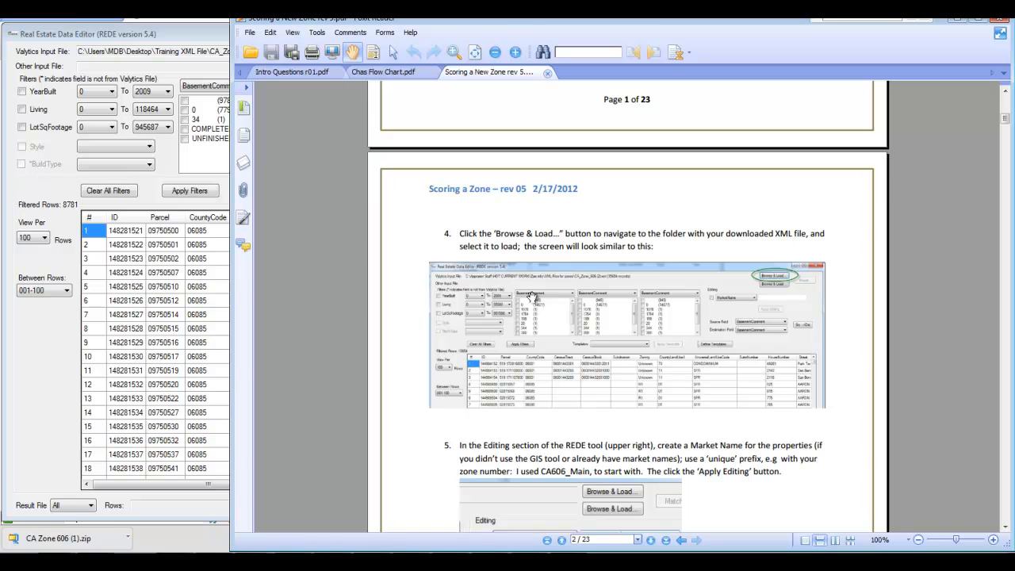
scroll(530, 295, down, 4)
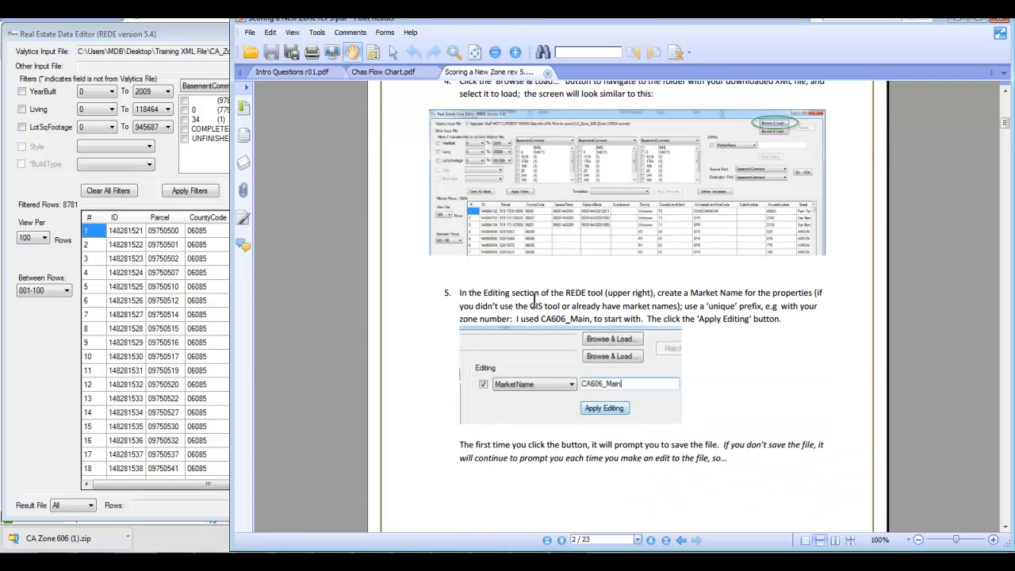
scroll(519, 298, up, 3)
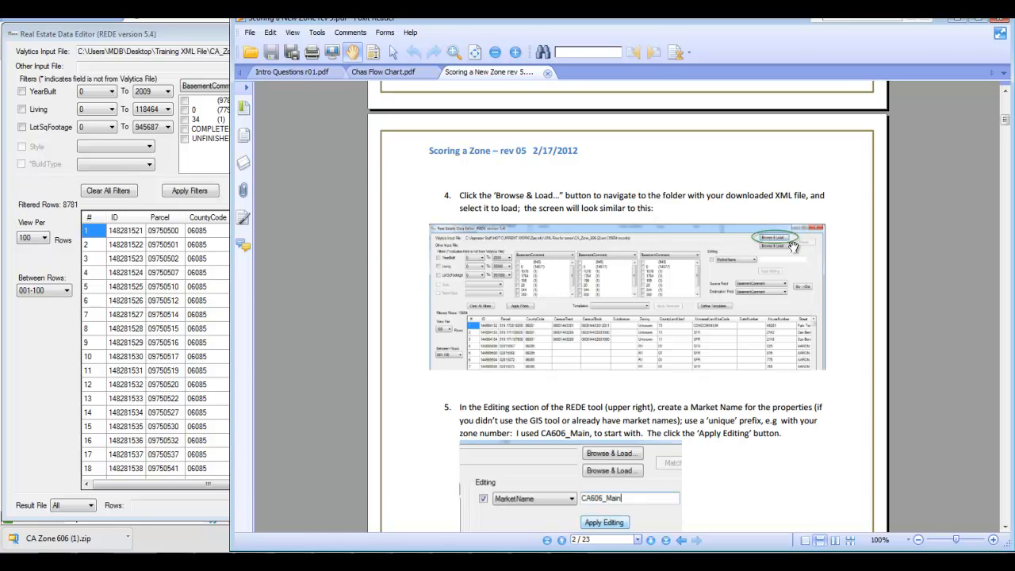
In the Real Estate Data Editor, set the MarketName field to CA630_Main and apply the edit to all records.
scroll(591, 356, down, 3)
scroll(591, 356, down, 2)
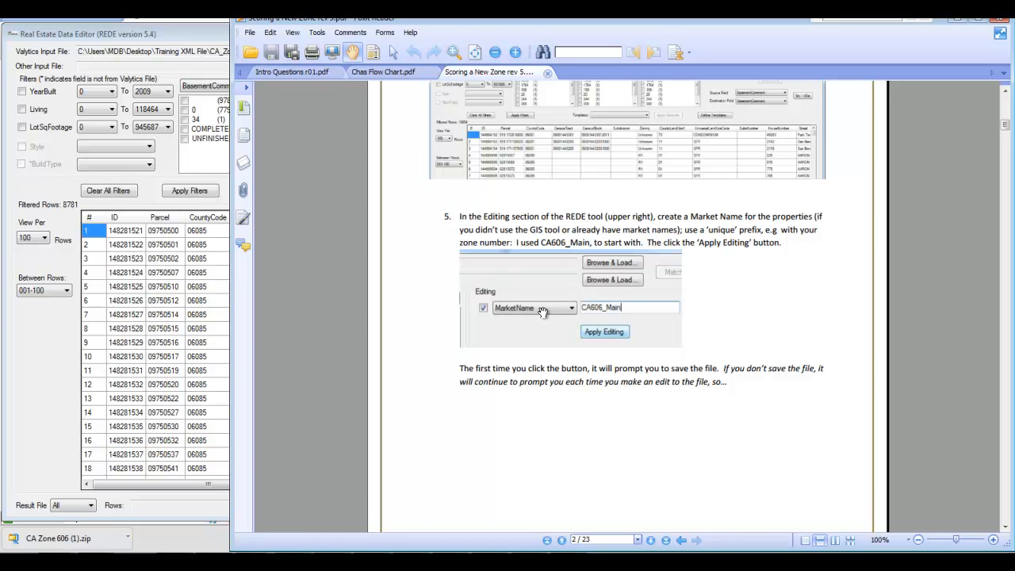
click(200, 37)
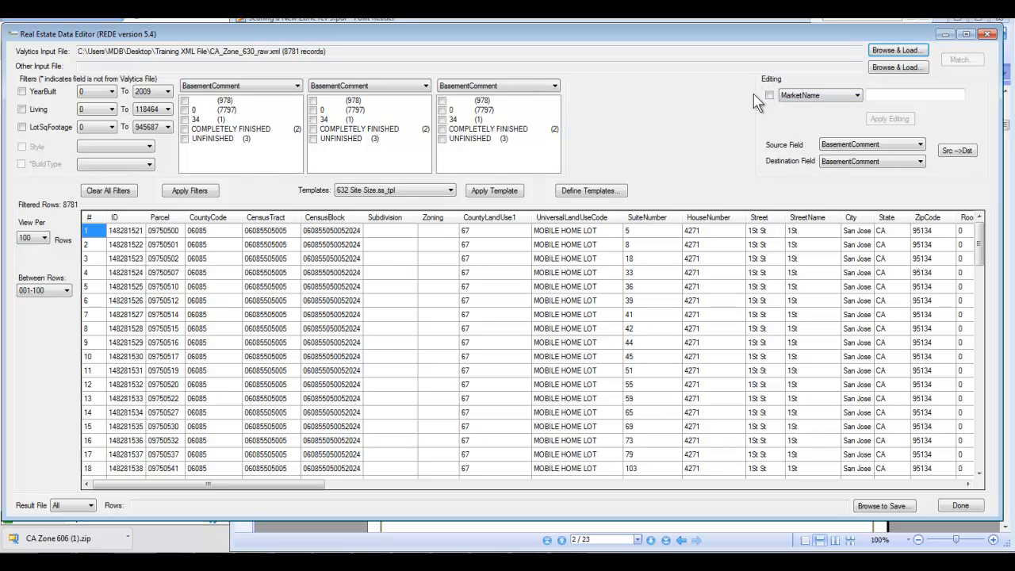
click(874, 96)
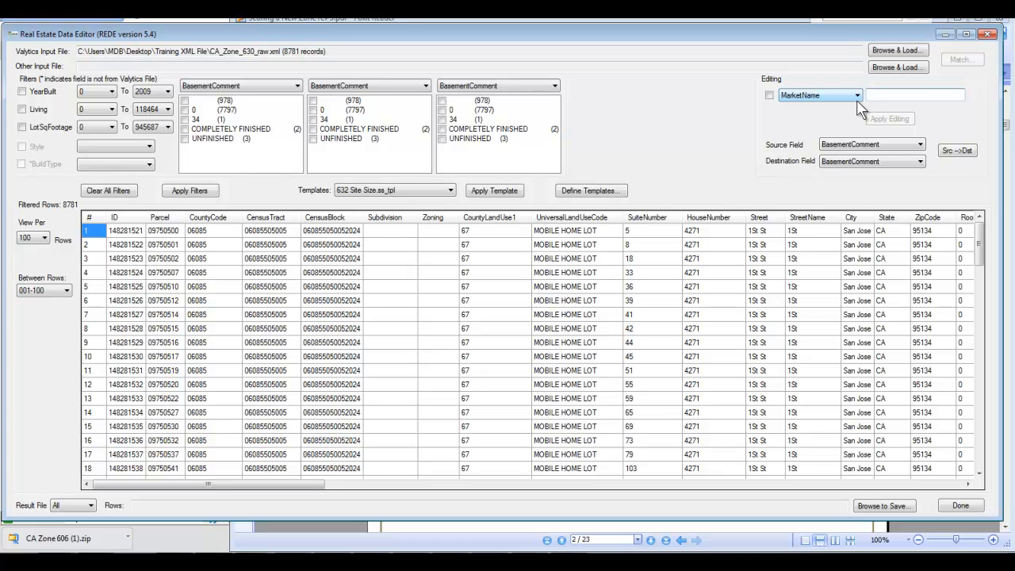
text(CA630)
click(876, 96)
click(769, 95)
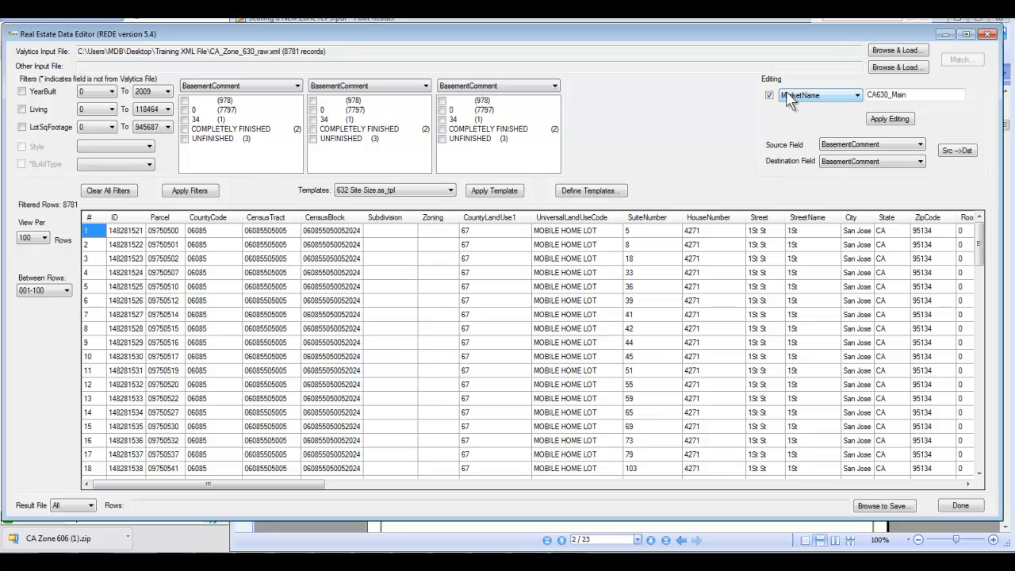
click(899, 125)
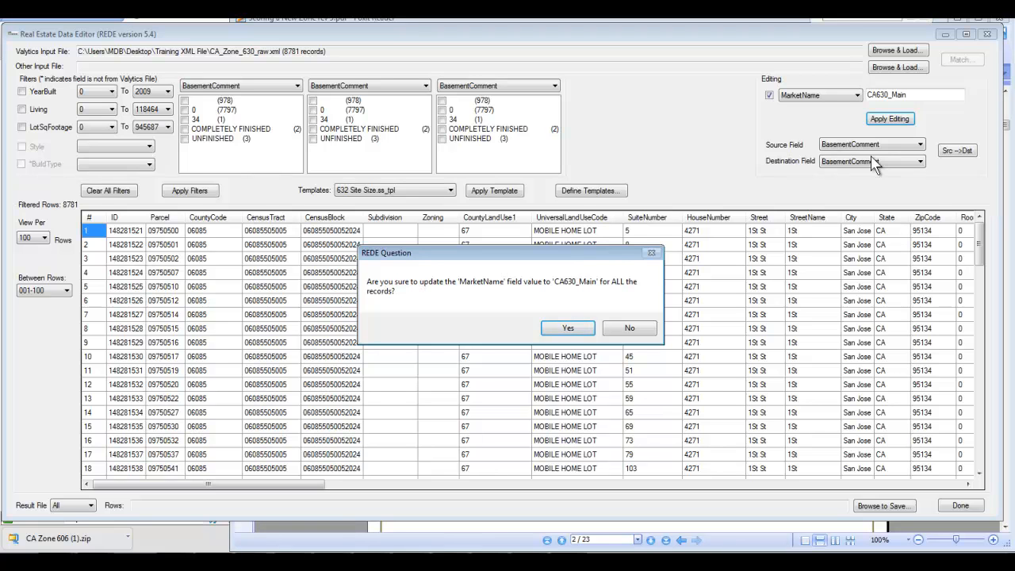
drag(573, 256, 712, 181)
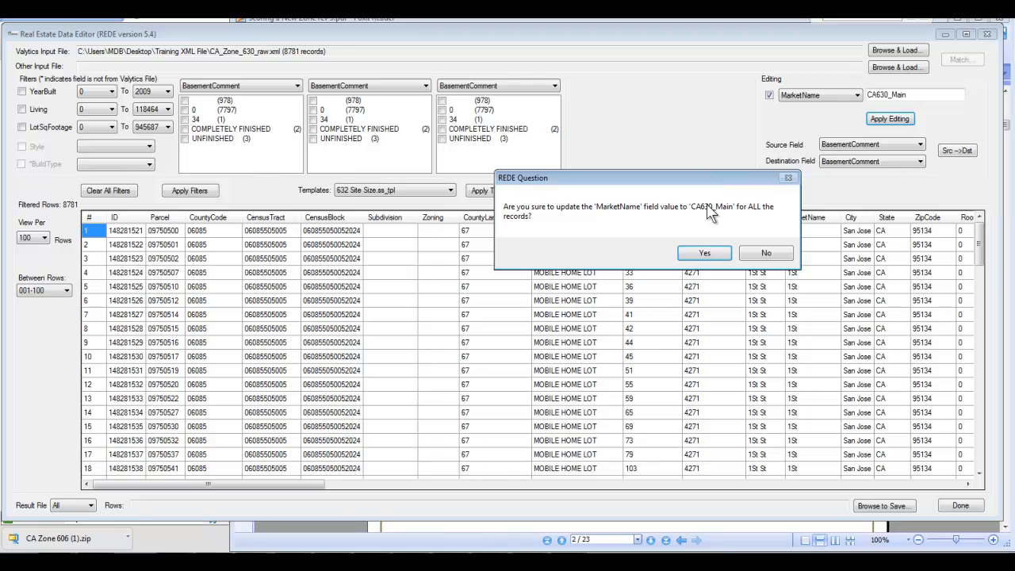
click(709, 255)
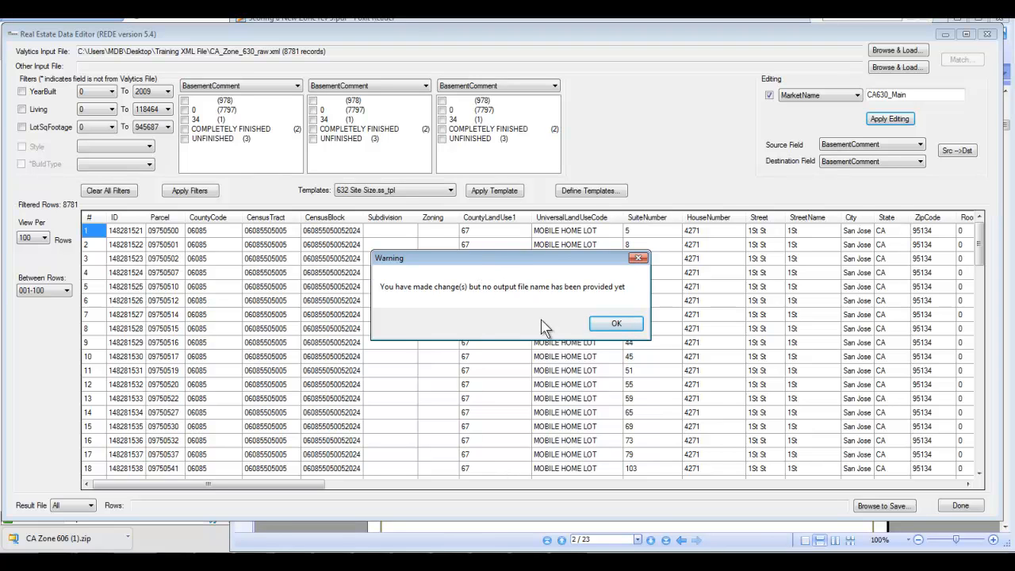
Choose the Training XML File folder on the Desktop as the save location for the result file.
click(605, 329)
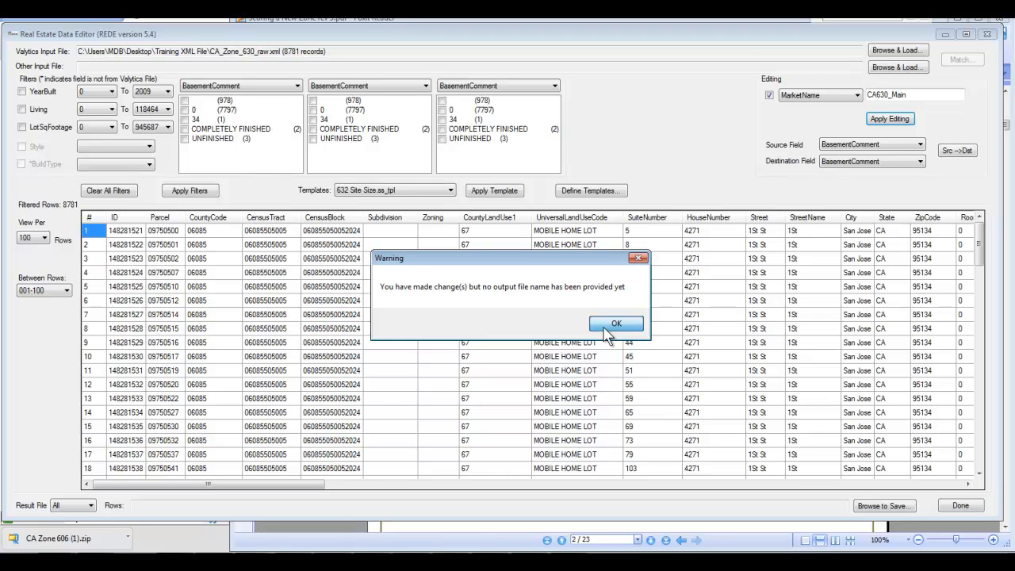
click(606, 330)
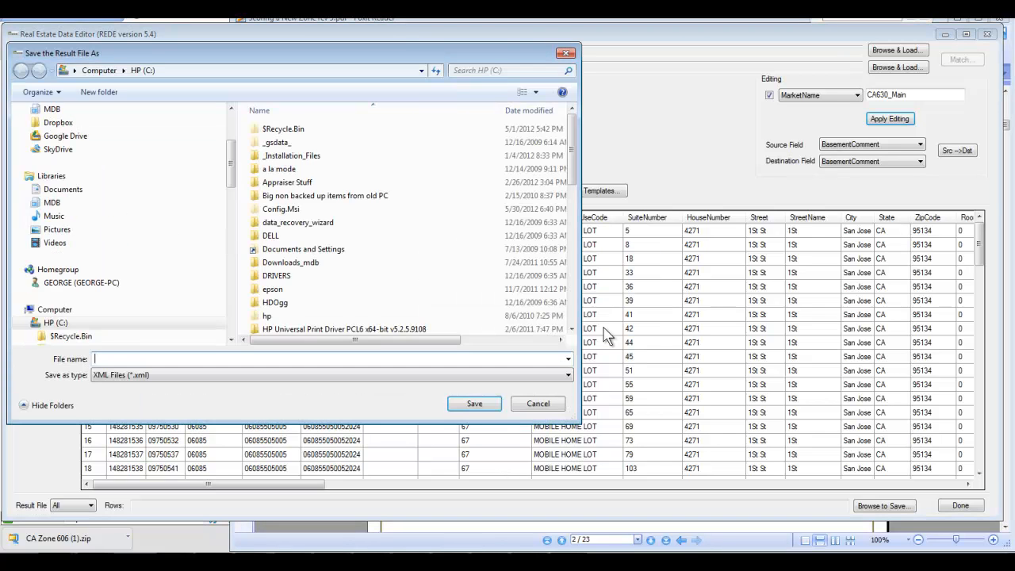
drag(288, 54, 390, 77)
drag(673, 159, 675, 296)
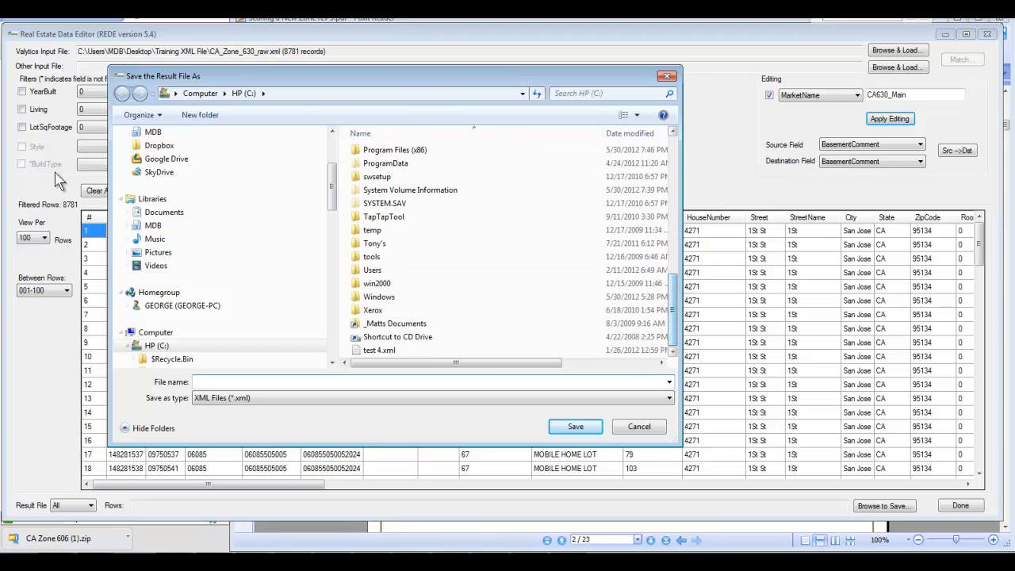
drag(334, 199, 334, 157)
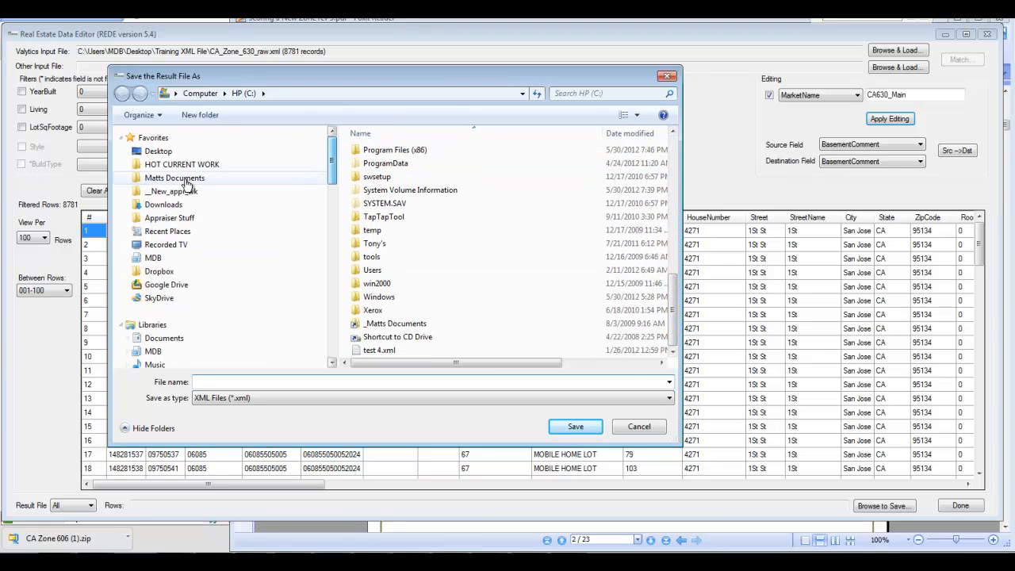
click(162, 151)
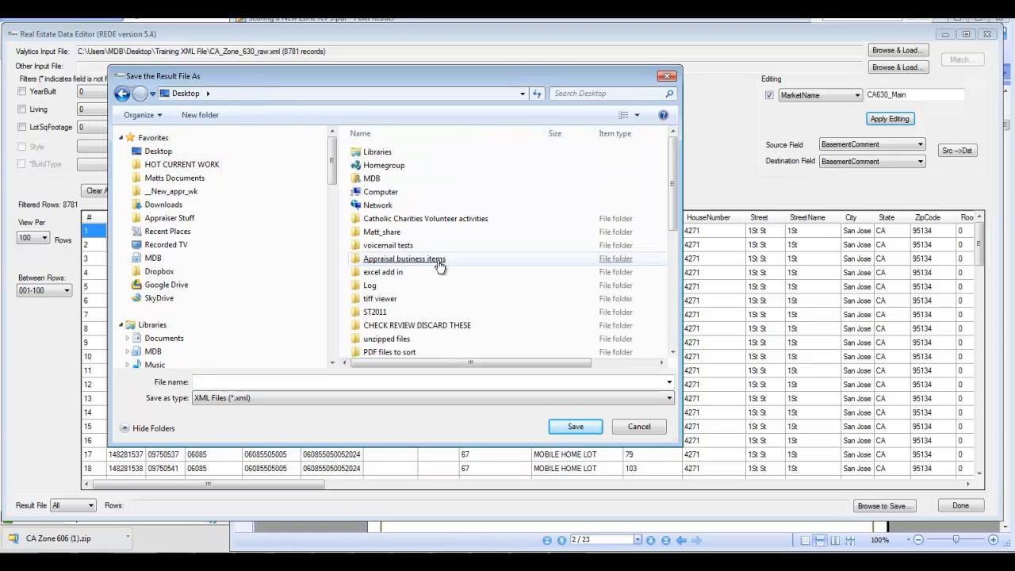
drag(676, 217, 673, 257)
scroll(460, 278, down, 1)
click(408, 317)
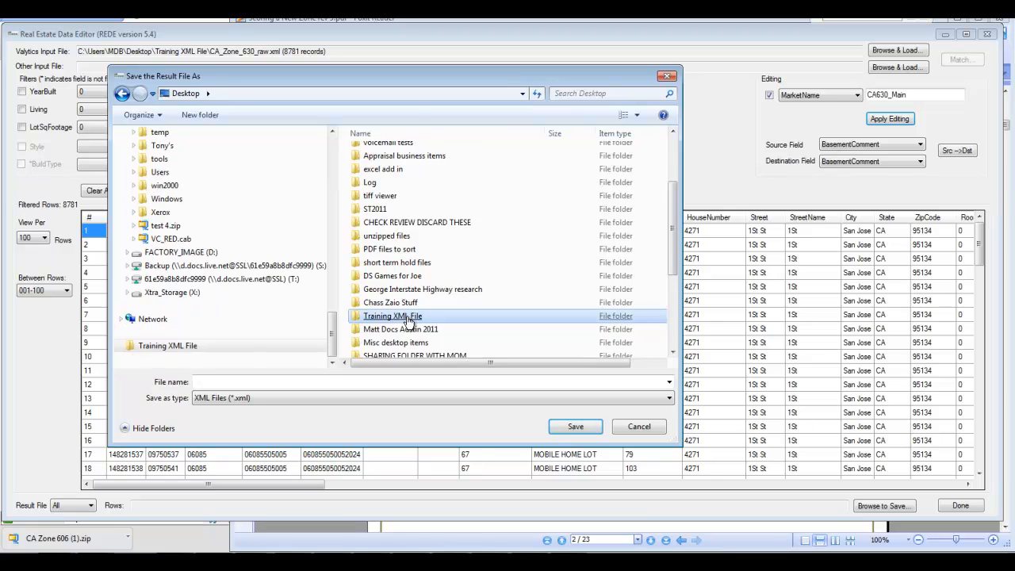
double_click(408, 317)
Save the result file as CAzone630_modifiedMay30 in XML format.
click(198, 382)
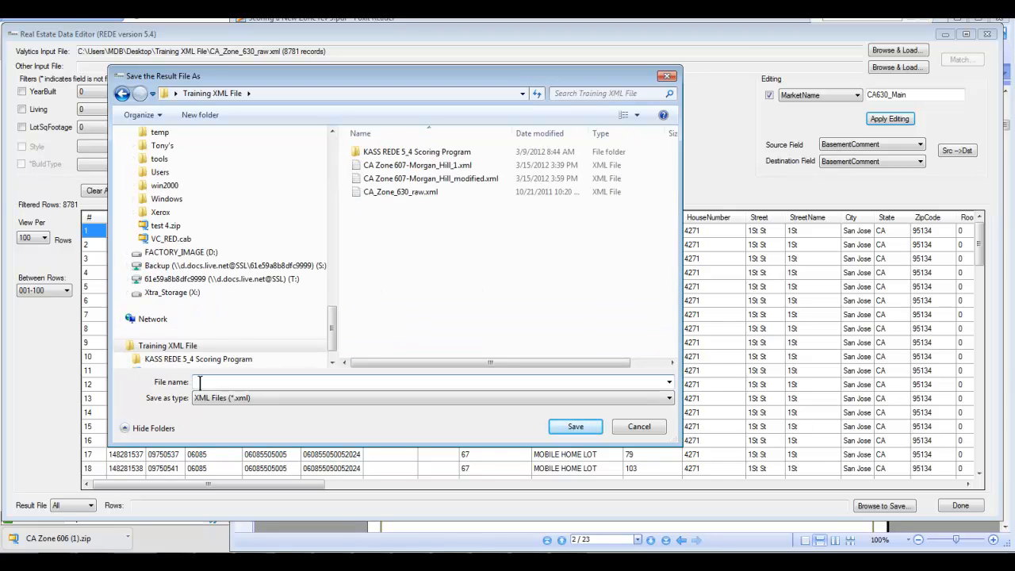
text(CA)
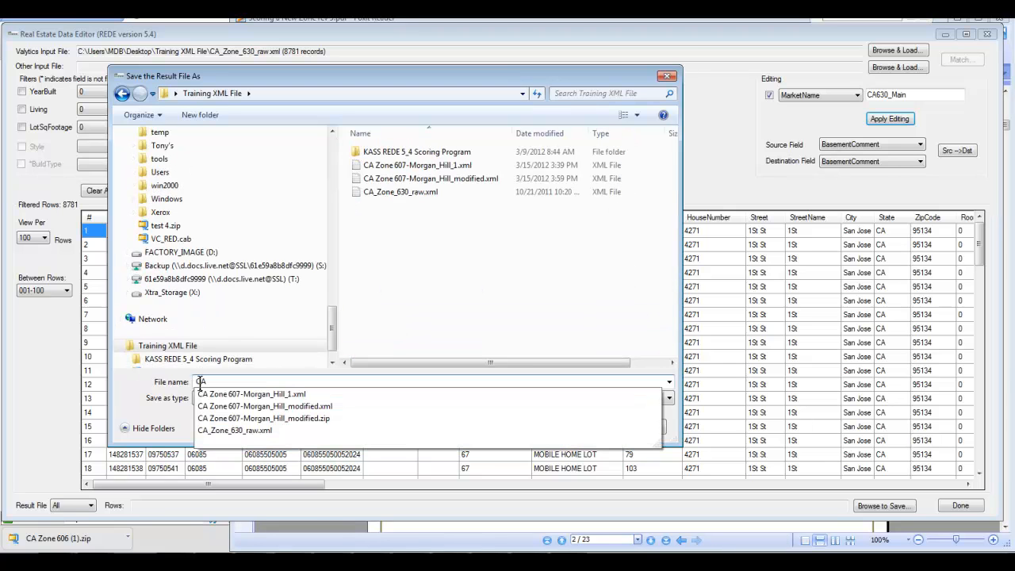
text(zone)
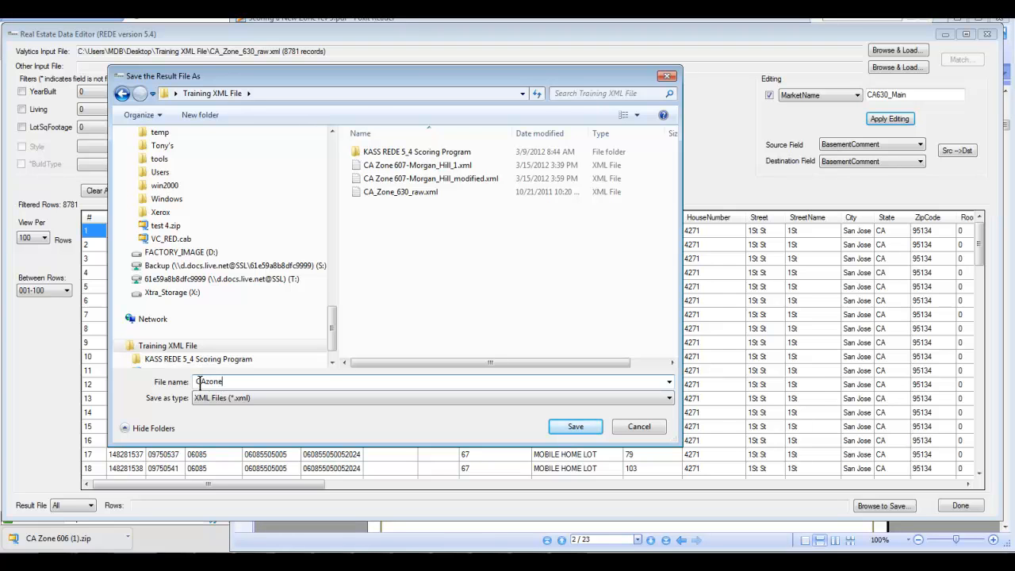
text(630_modifiedMay30)
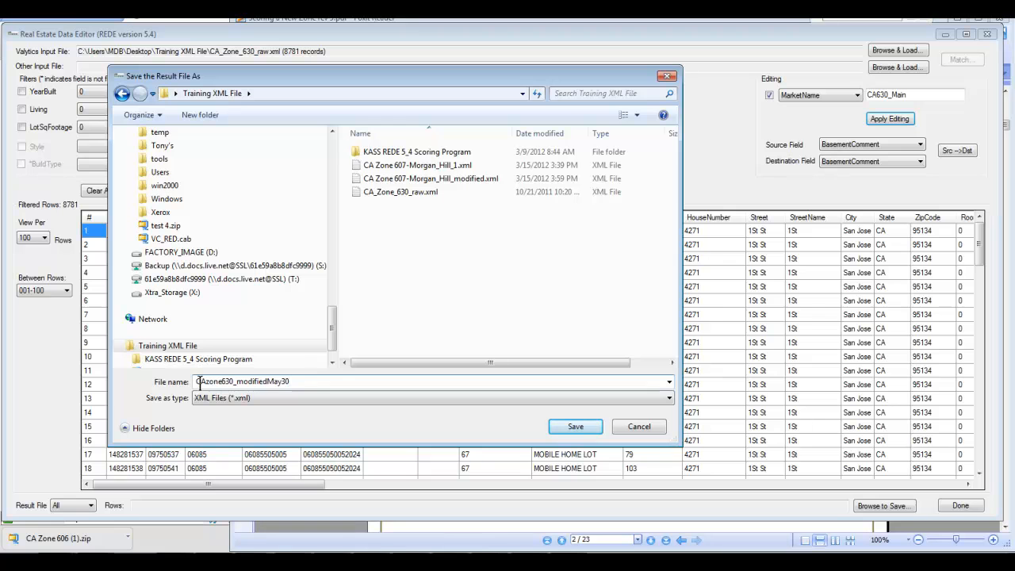
click(570, 428)
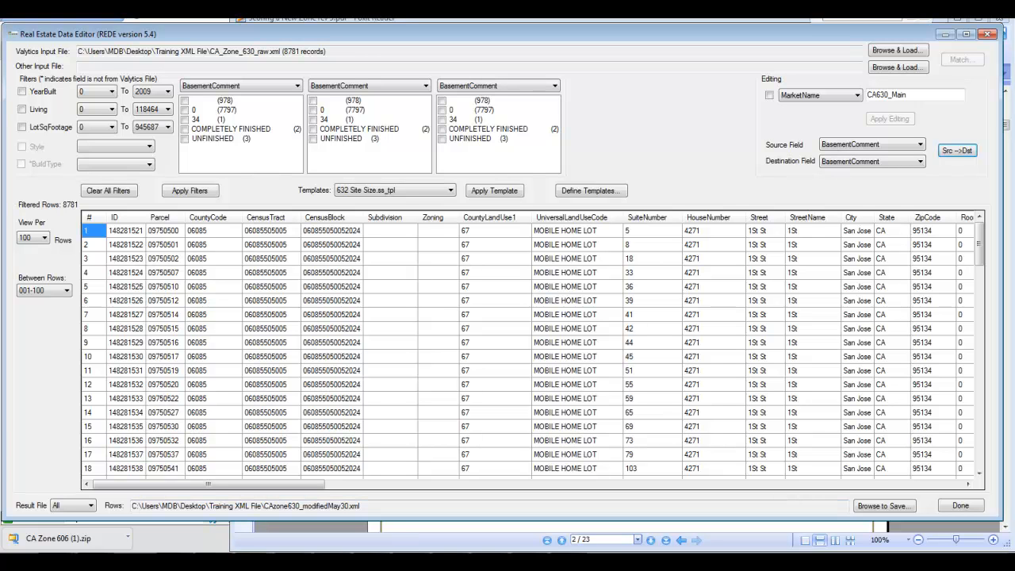
Switch to the zone scoring guide in Foxit Reader and read step 6 on saving the modified XML file under a new name.
click(548, 562)
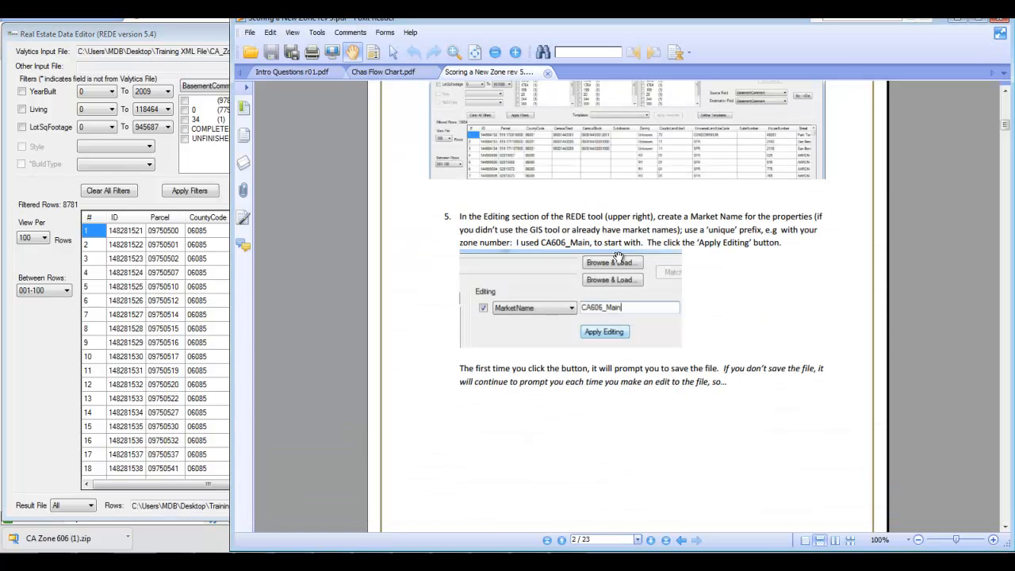
scroll(755, 331, down, 8)
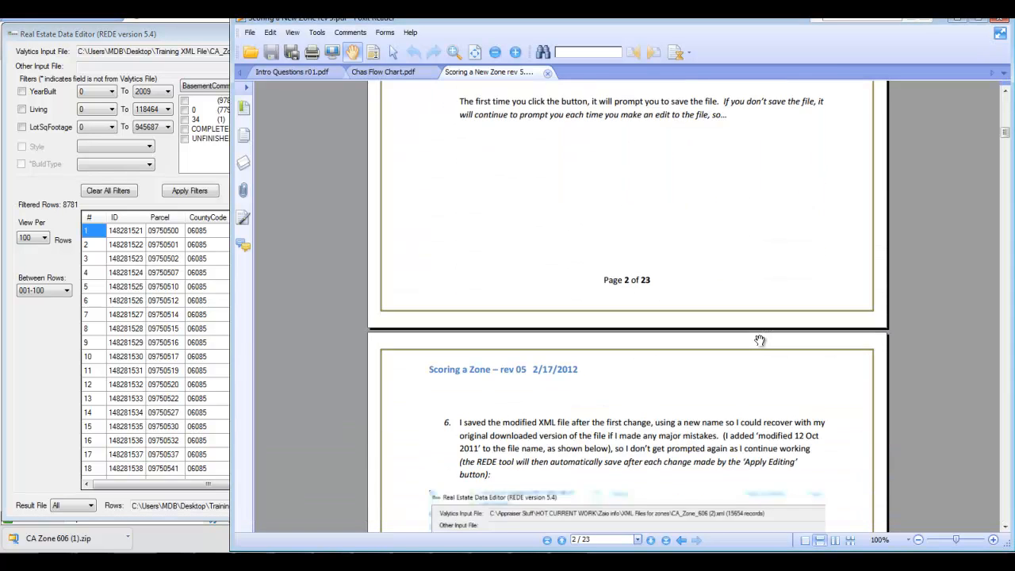
scroll(759, 341, down, 4)
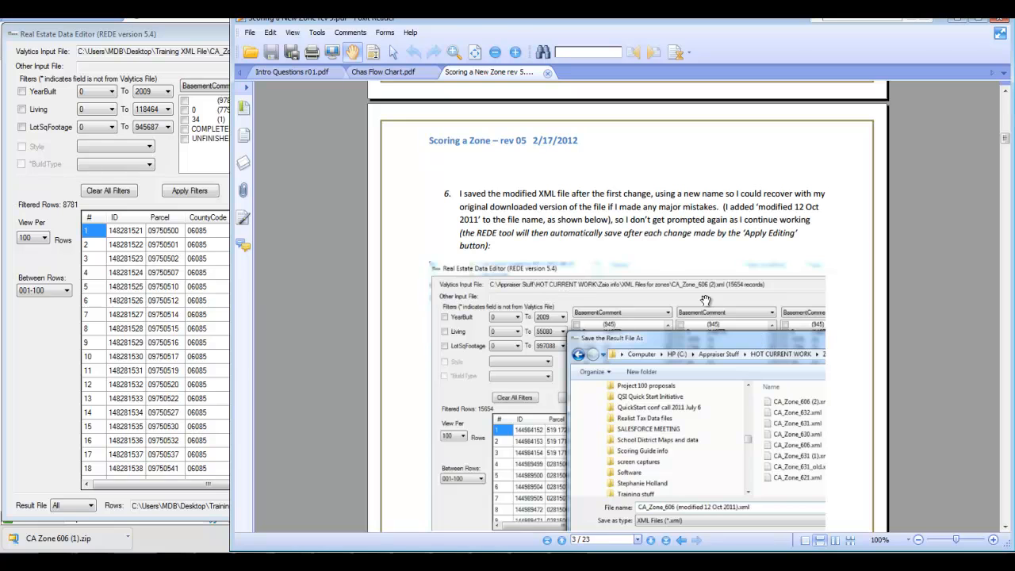
scroll(580, 207, down, 2)
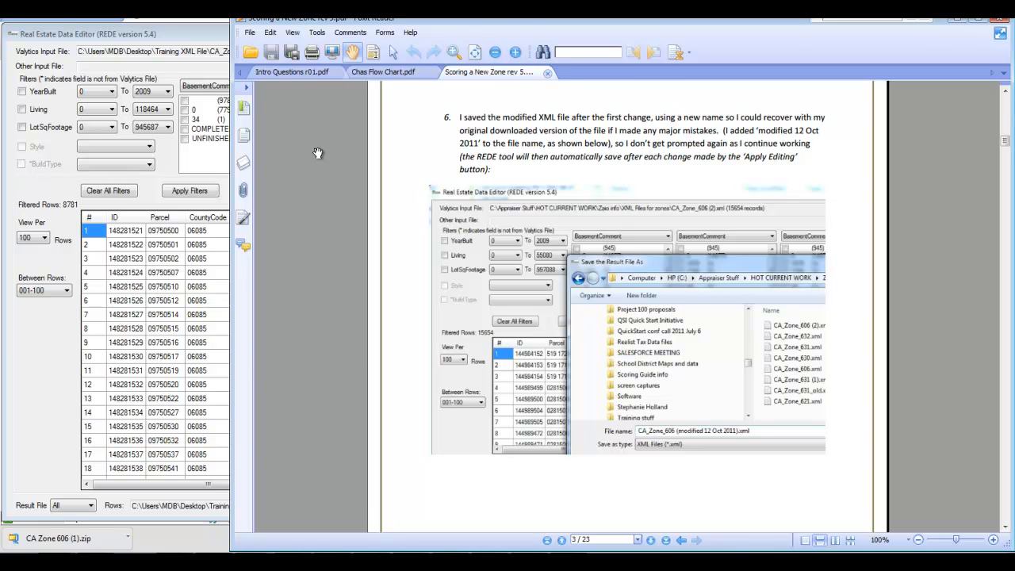
Return to the Real Estate Data Editor and examine the property columns and the MarketName editing field.
click(168, 177)
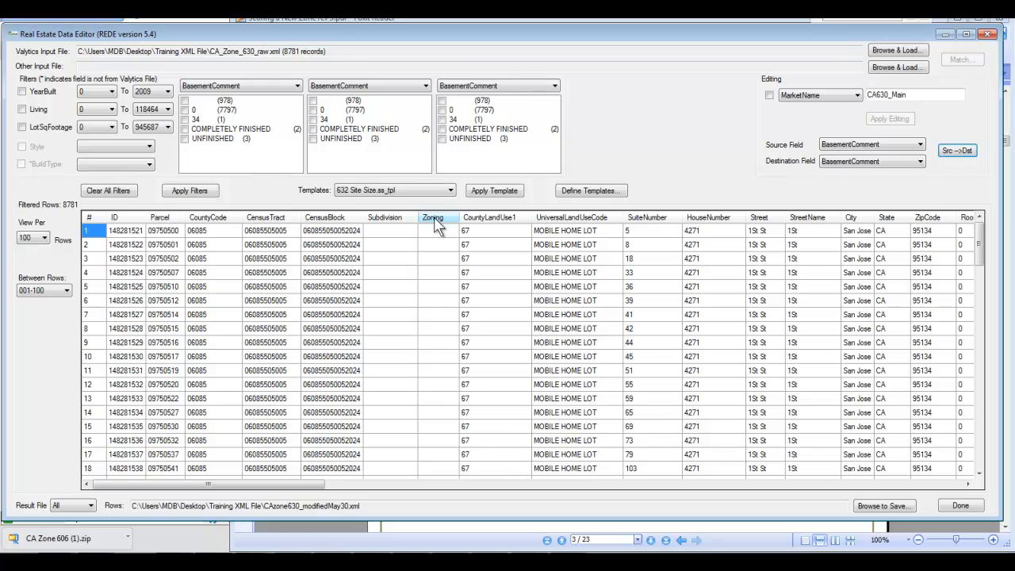
click(929, 95)
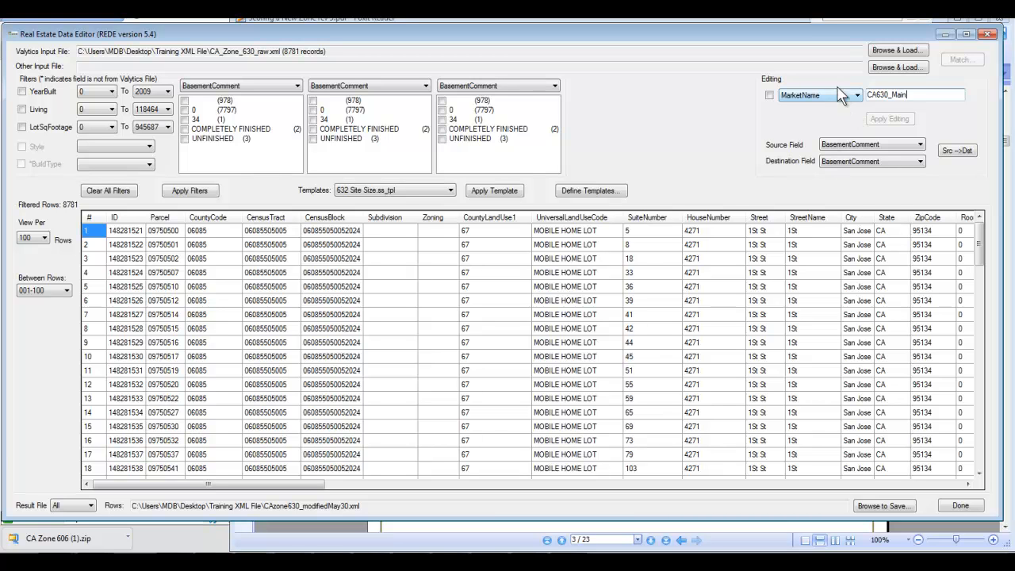
click(829, 100)
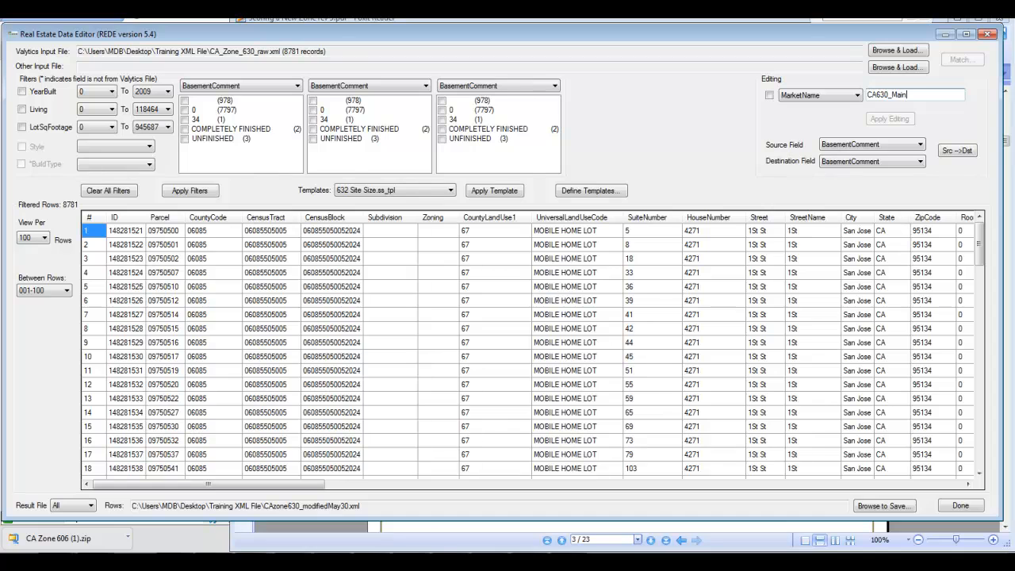
Switch to the zone scoring guide and read step 7 on the seven rating fields, highlighting the $100,000 and $10,000 adjustment example.
click(333, 560)
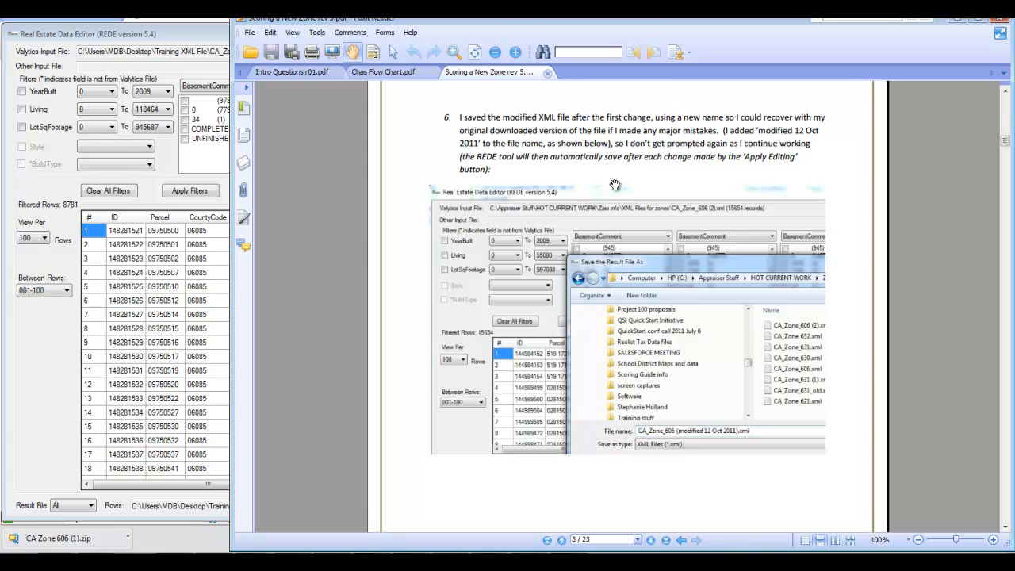
scroll(615, 185, down, 10)
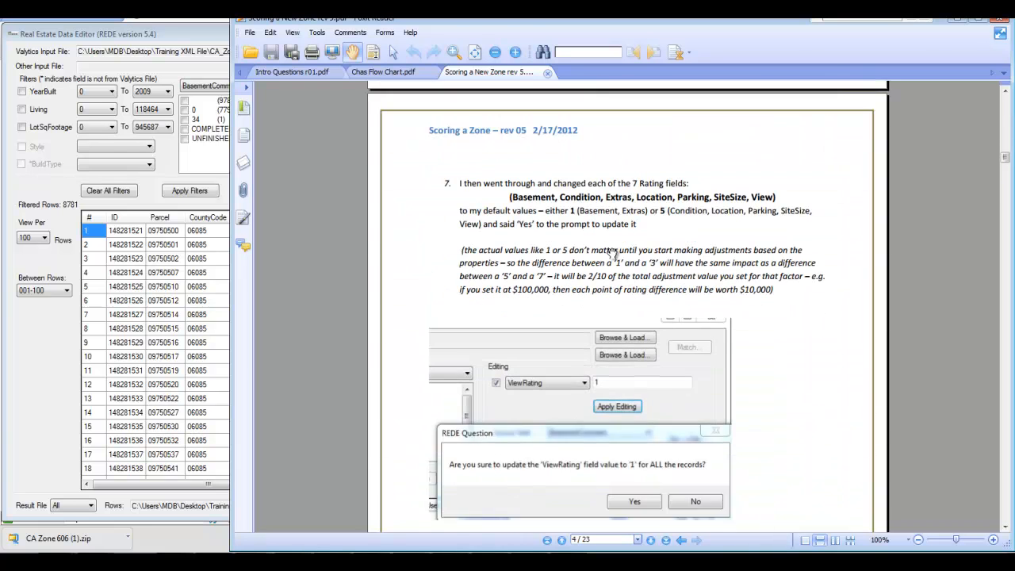
scroll(613, 254, down, 1)
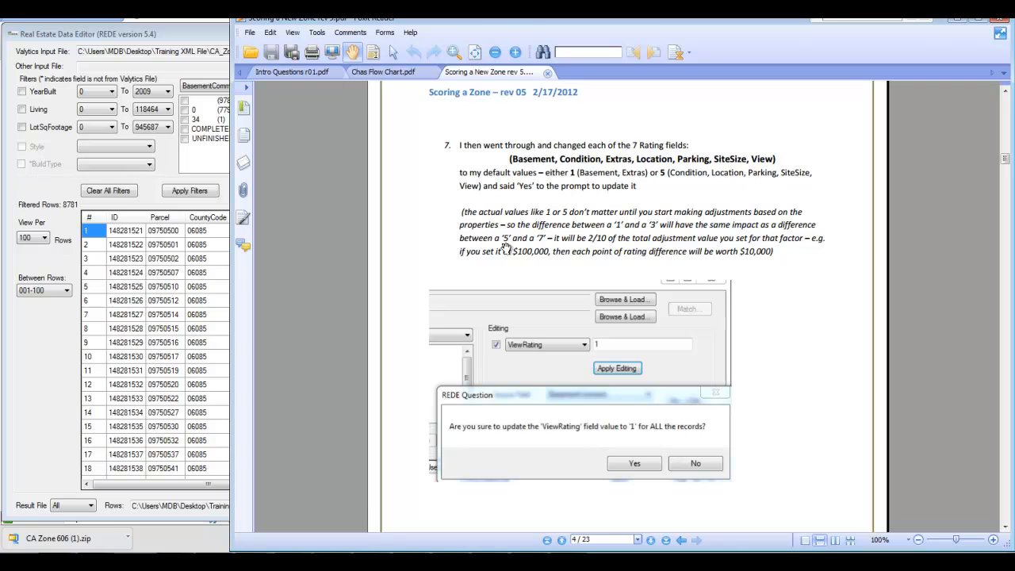
drag(517, 252, 556, 259)
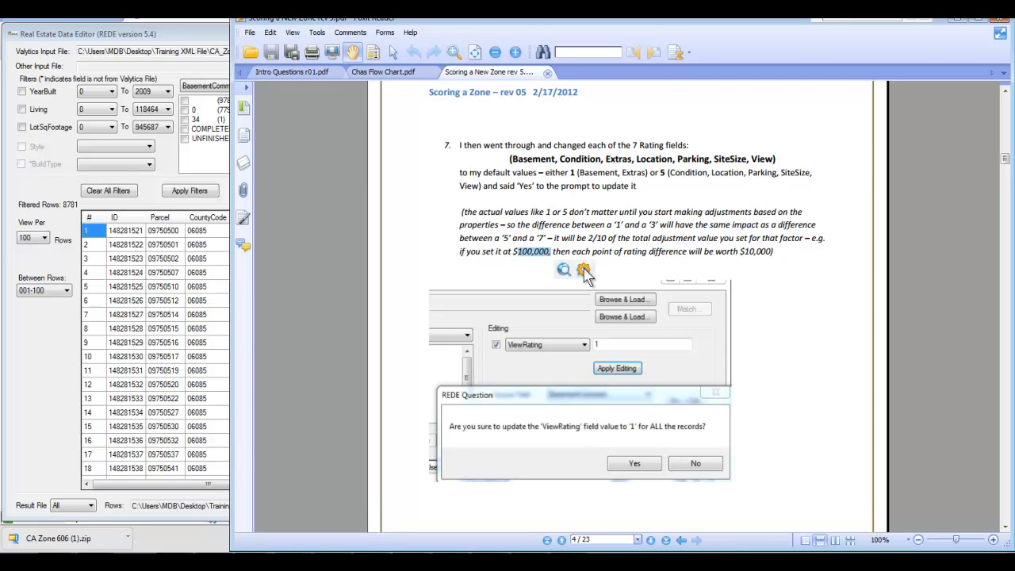
click(746, 252)
drag(746, 252, 771, 254)
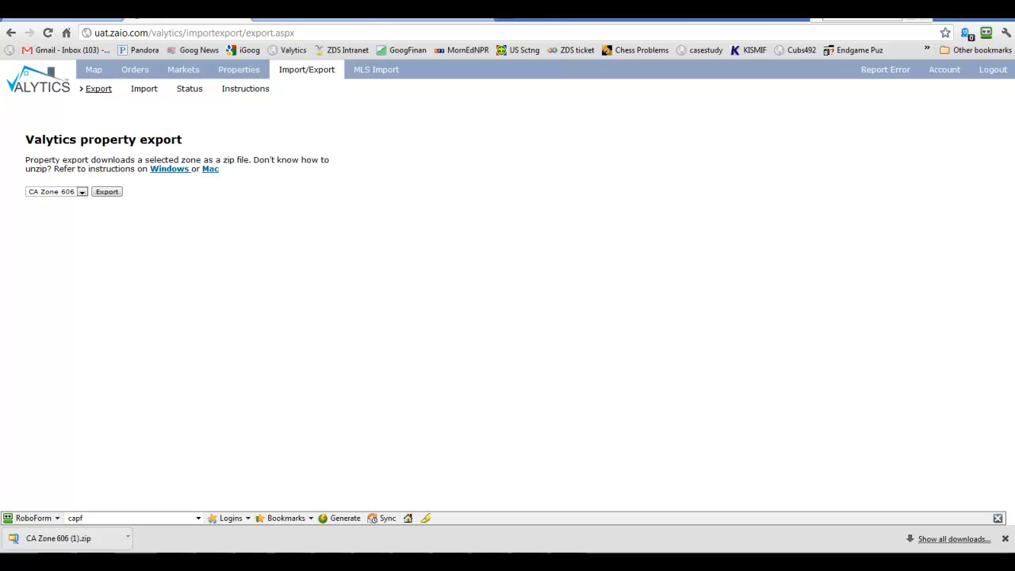
In Valytics, examine the balance adjustment factors of CA606_Main's 850 to 1049 R-Condo Townhouse market, and switch back to the Real Estate Data Editor.
click(188, 76)
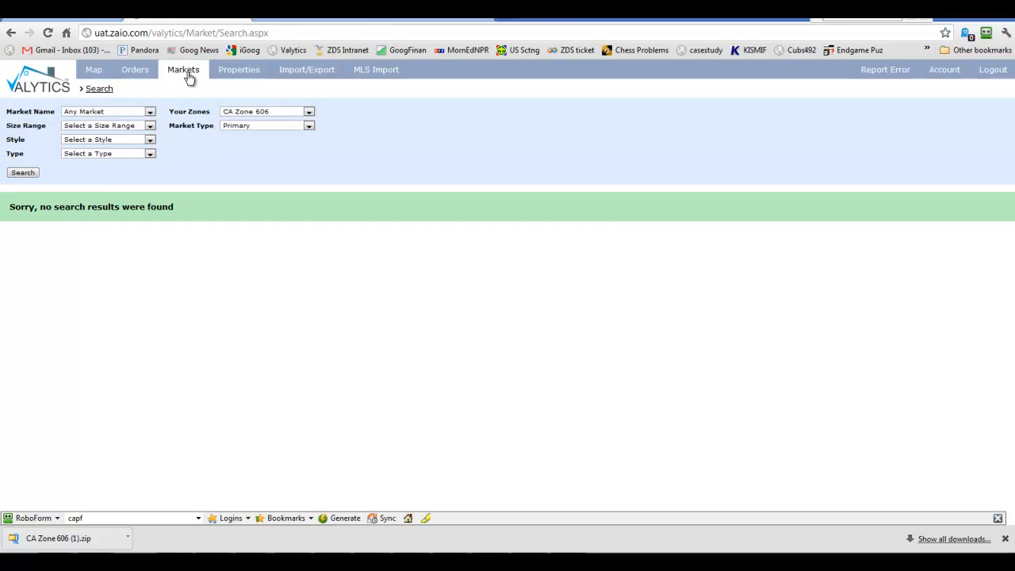
click(24, 175)
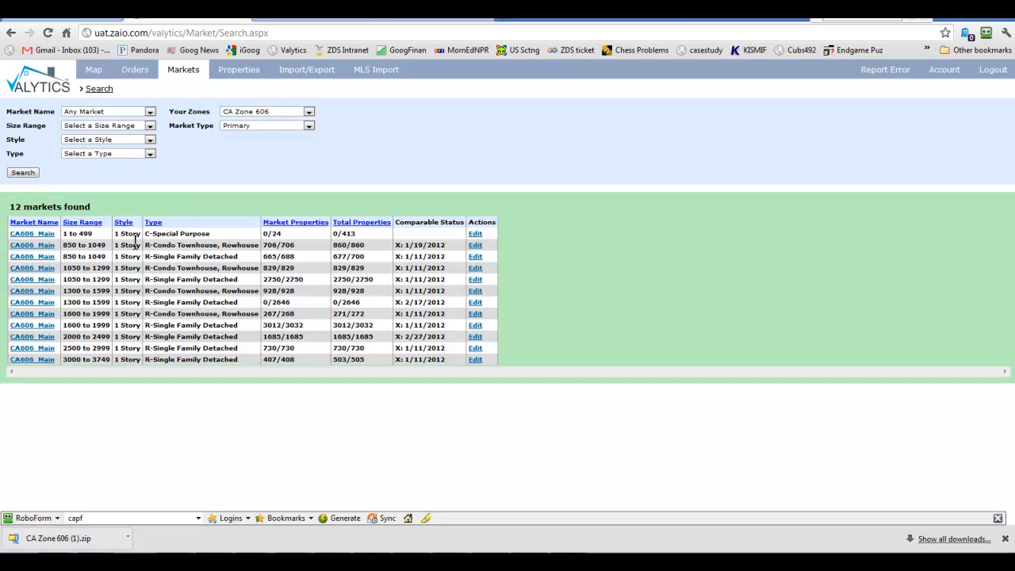
click(43, 248)
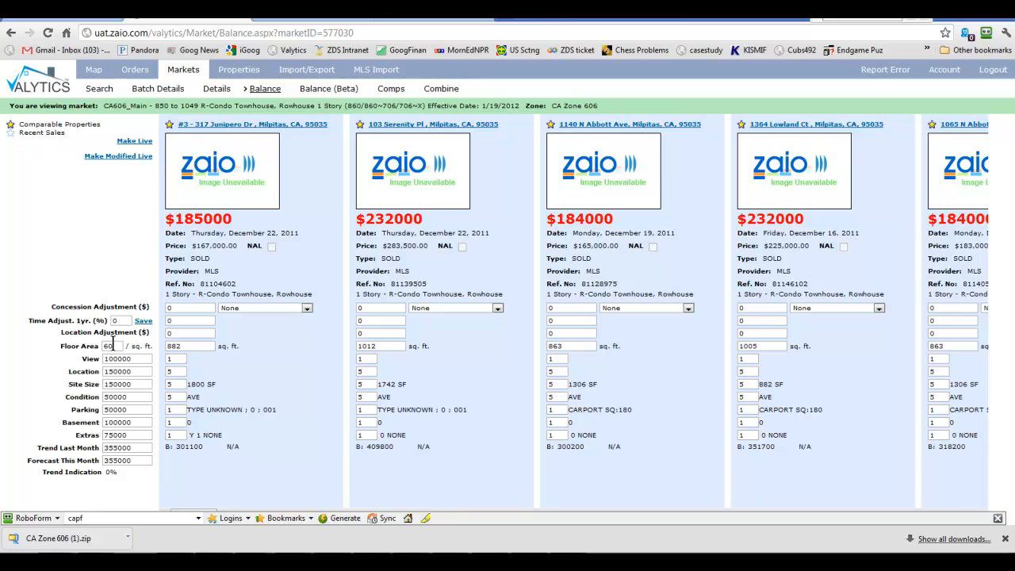
drag(113, 345, 98, 347)
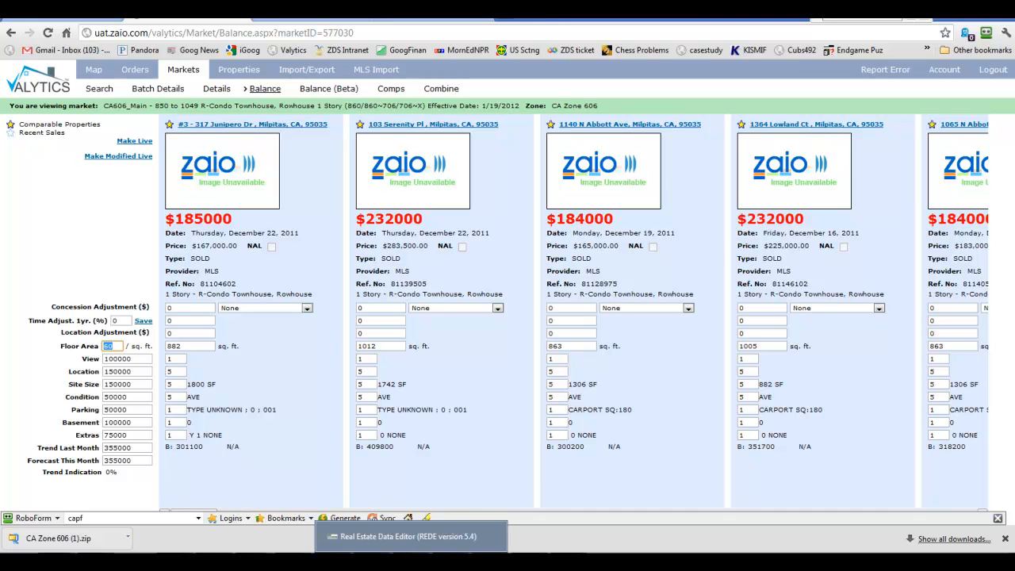
click(428, 563)
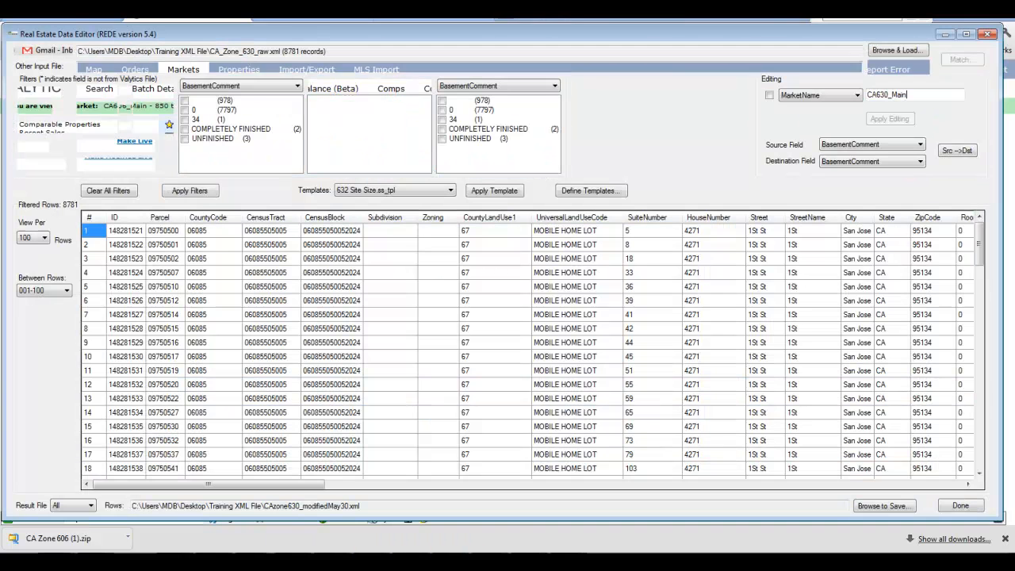
Switch to the zone scoring guide, reread the seven rating fields and their default values in step 7, and return to the Real Estate Data Editor.
click(460, 563)
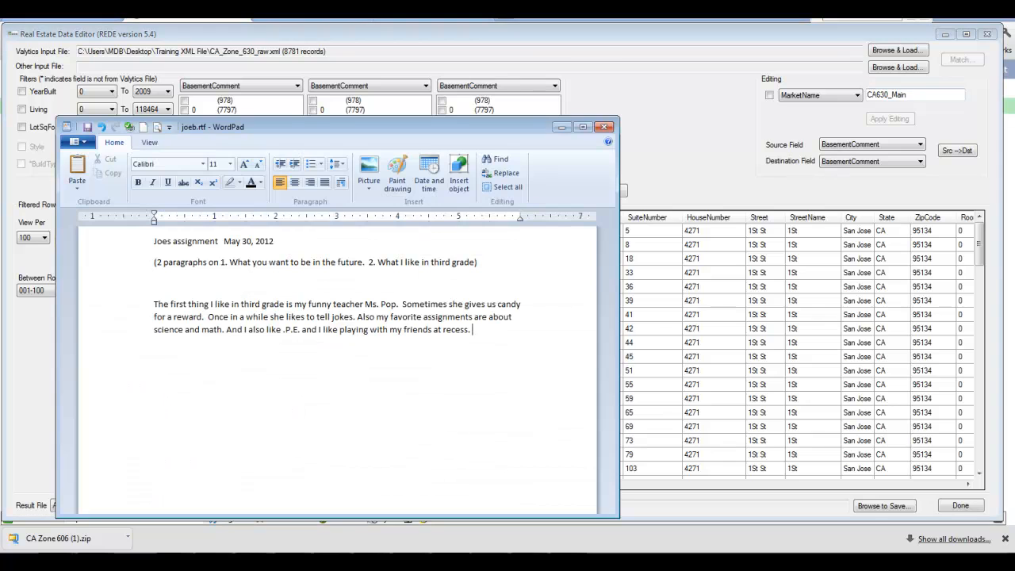
click(561, 128)
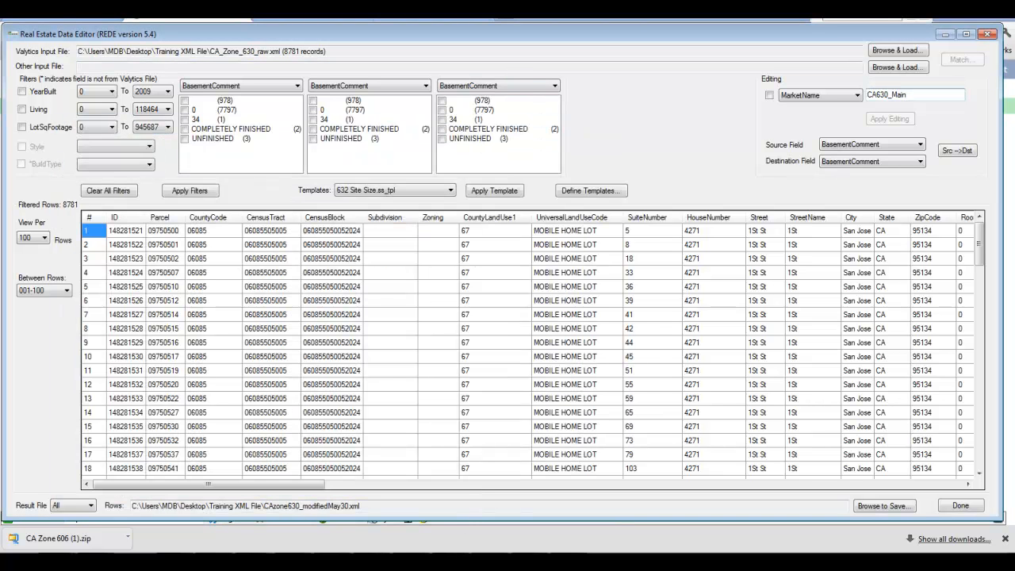
click(333, 537)
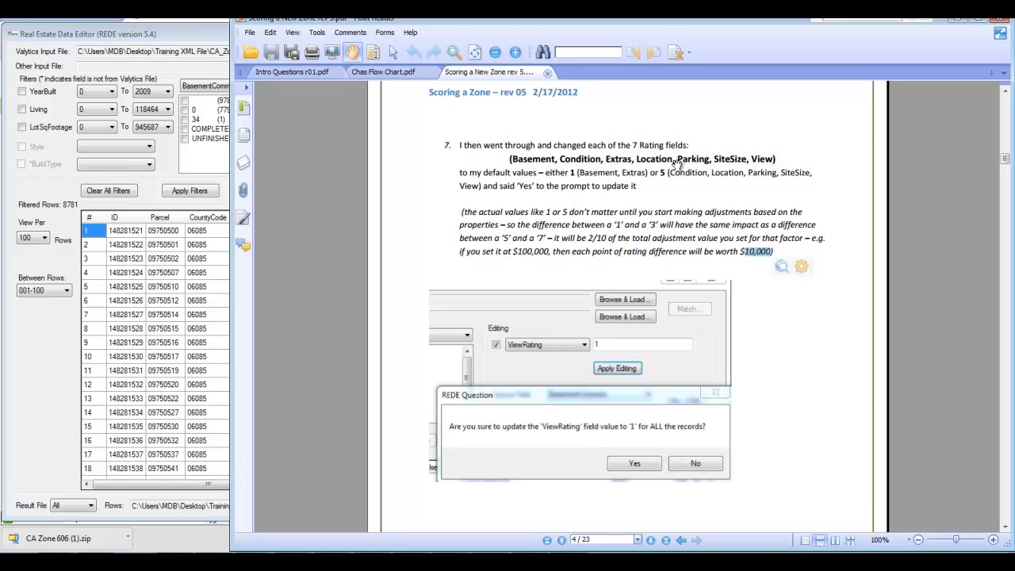
drag(714, 161, 742, 161)
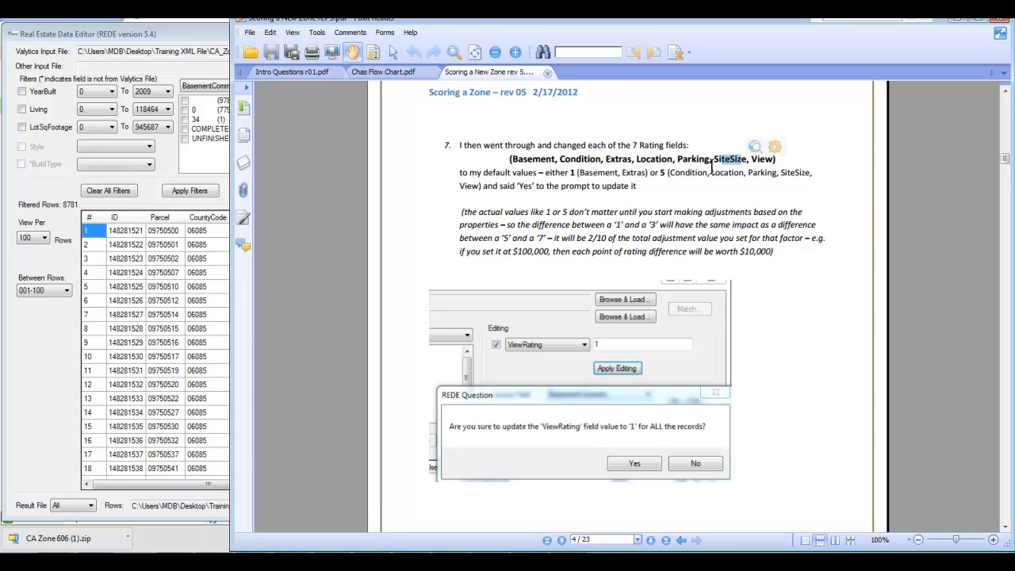
click(584, 162)
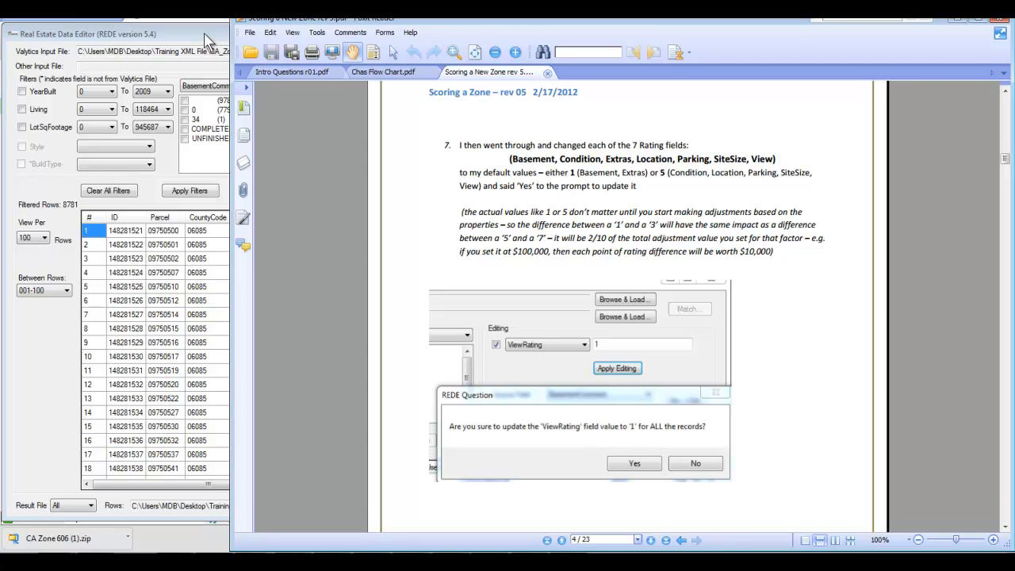
click(205, 37)
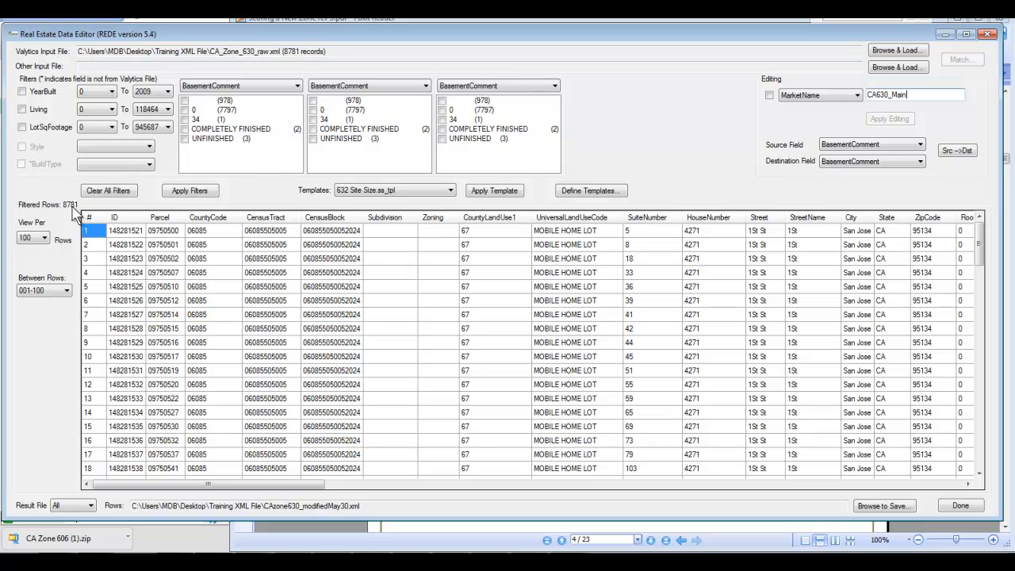
Sort the records by BasementRating and set the BasementRating field to 1 for all records.
click(814, 101)
click(819, 107)
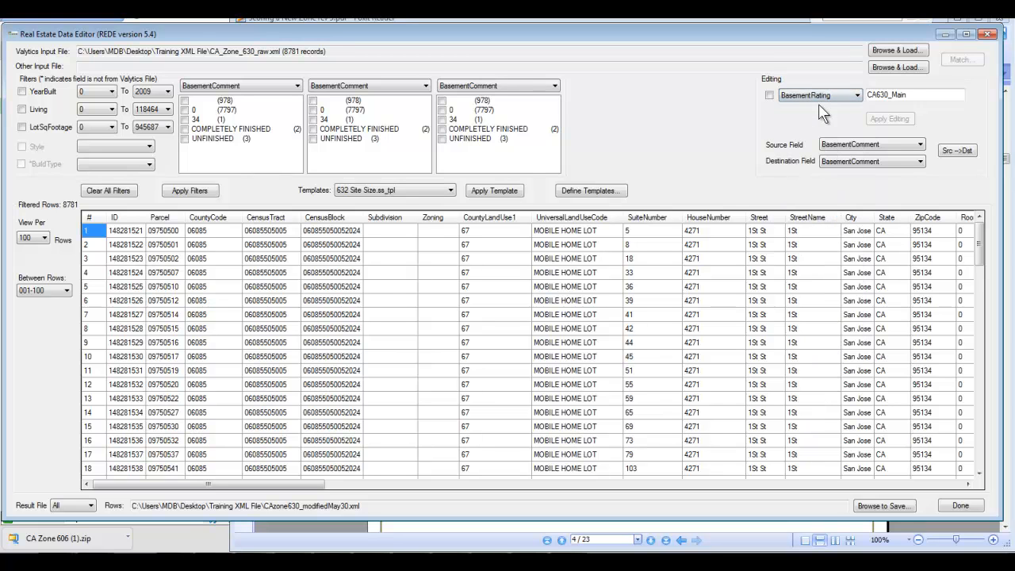
key(Tab)
text(1)
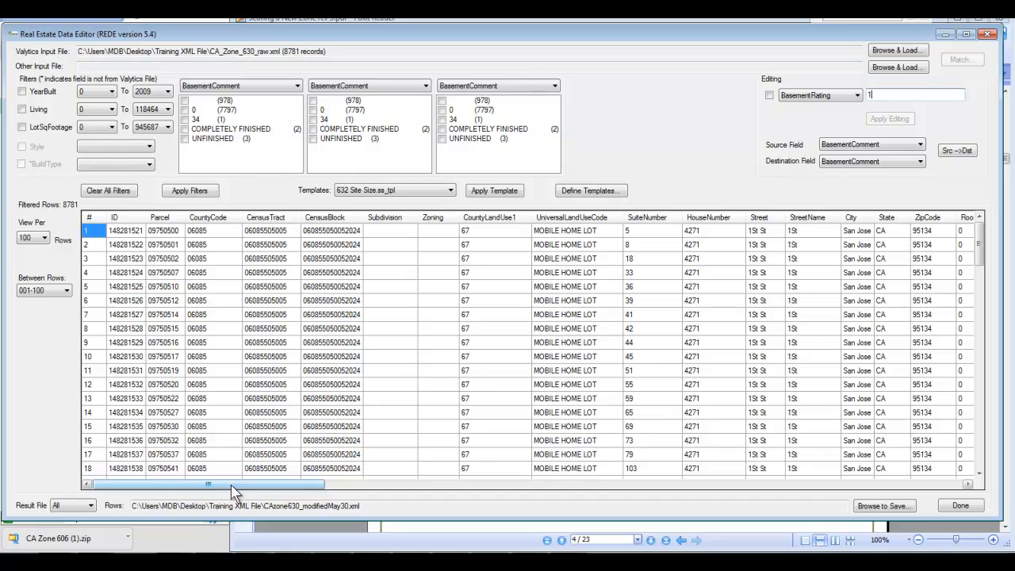
drag(232, 486, 685, 481)
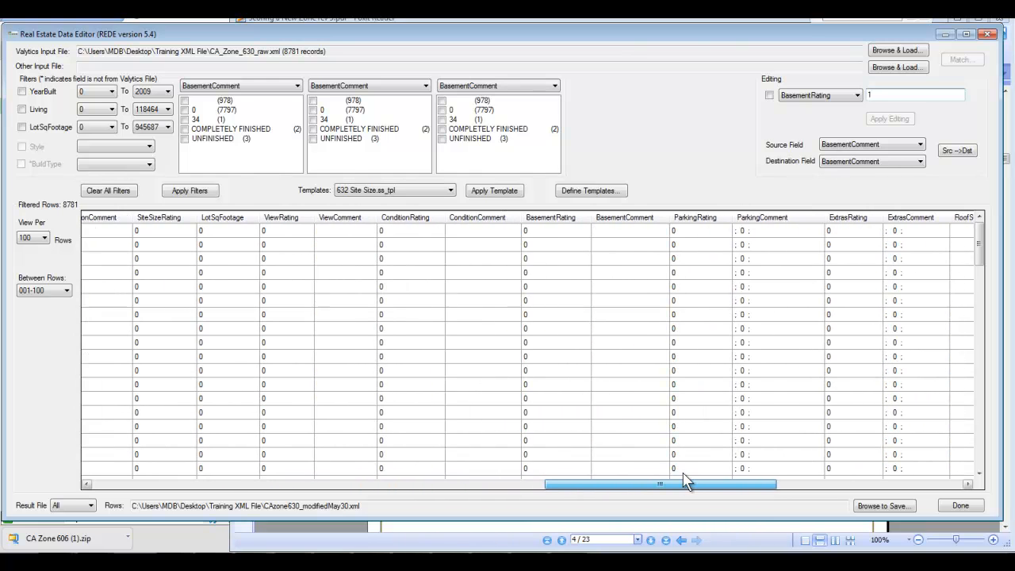
click(551, 217)
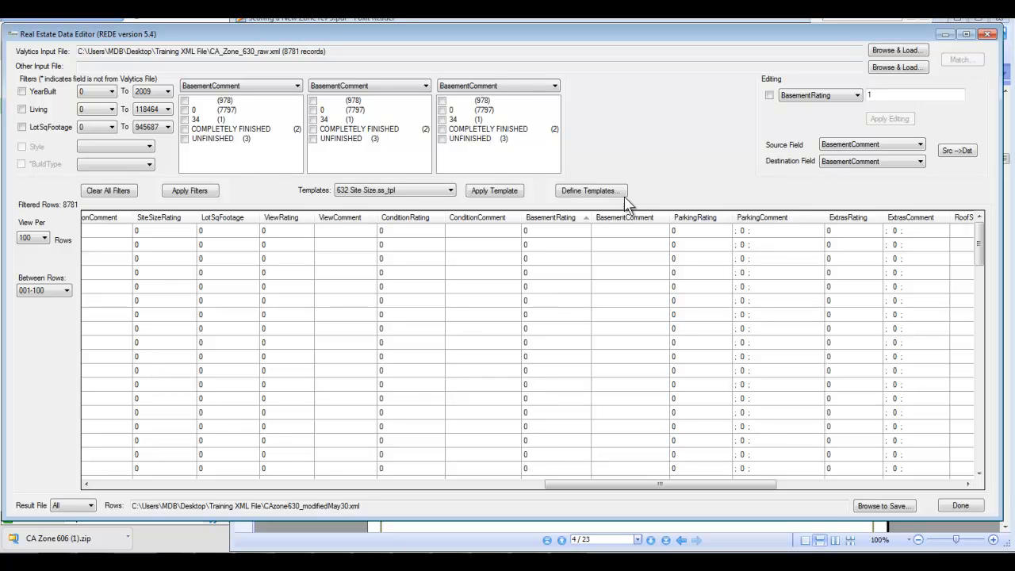
click(769, 96)
click(890, 120)
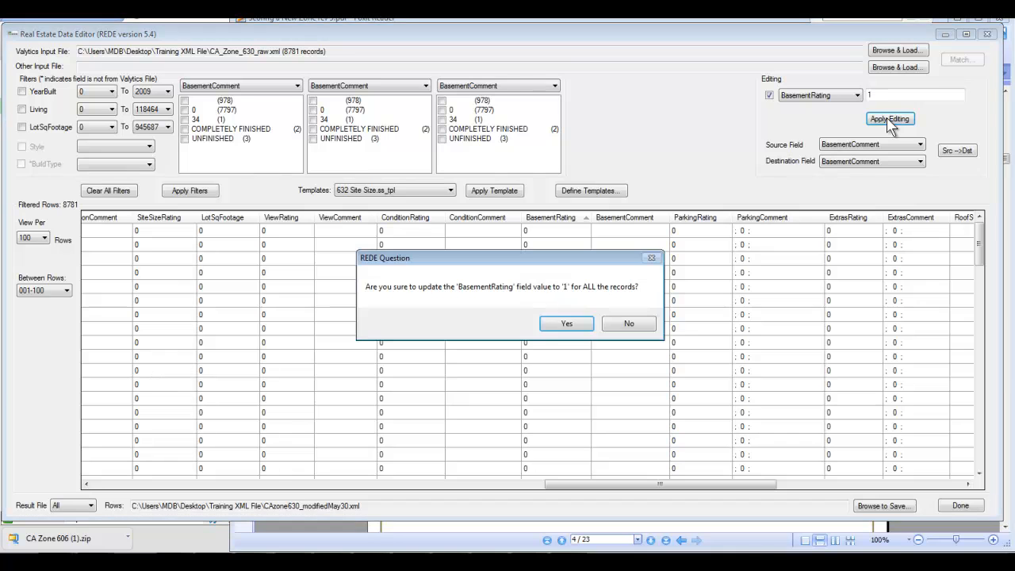
click(554, 323)
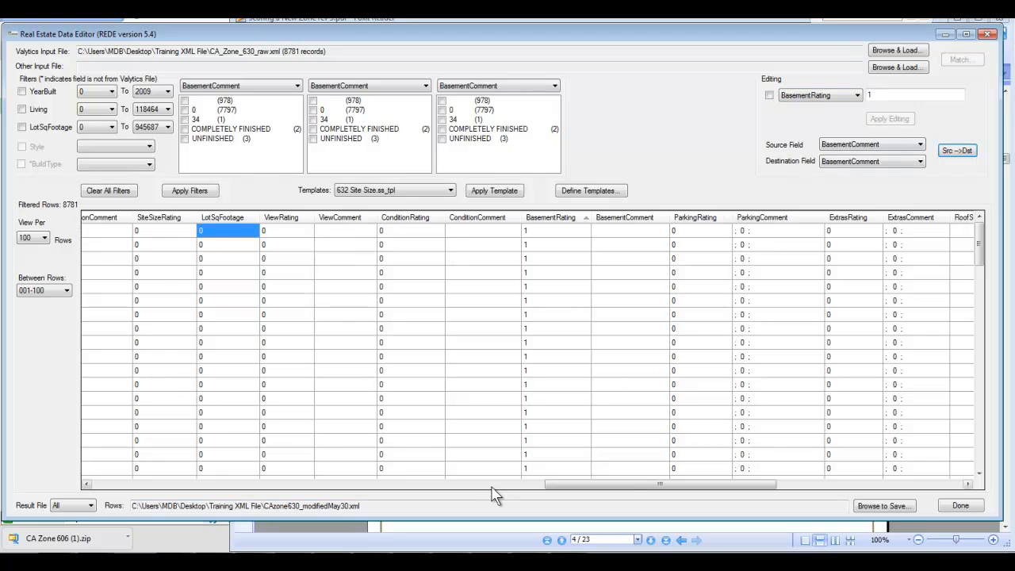
Set the ExtrasRating field to 1 for all records and confirm the update.
click(832, 96)
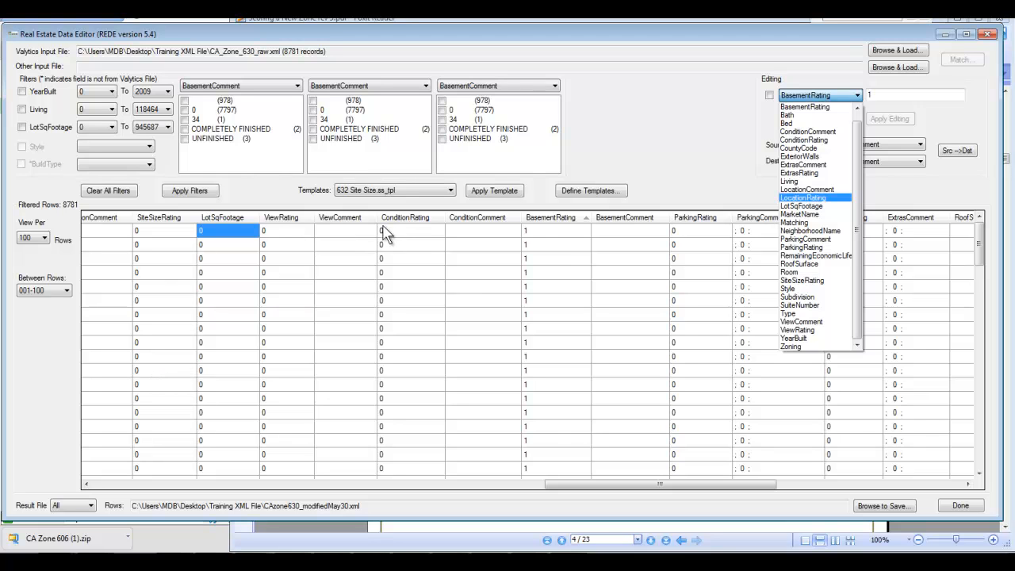
click(791, 174)
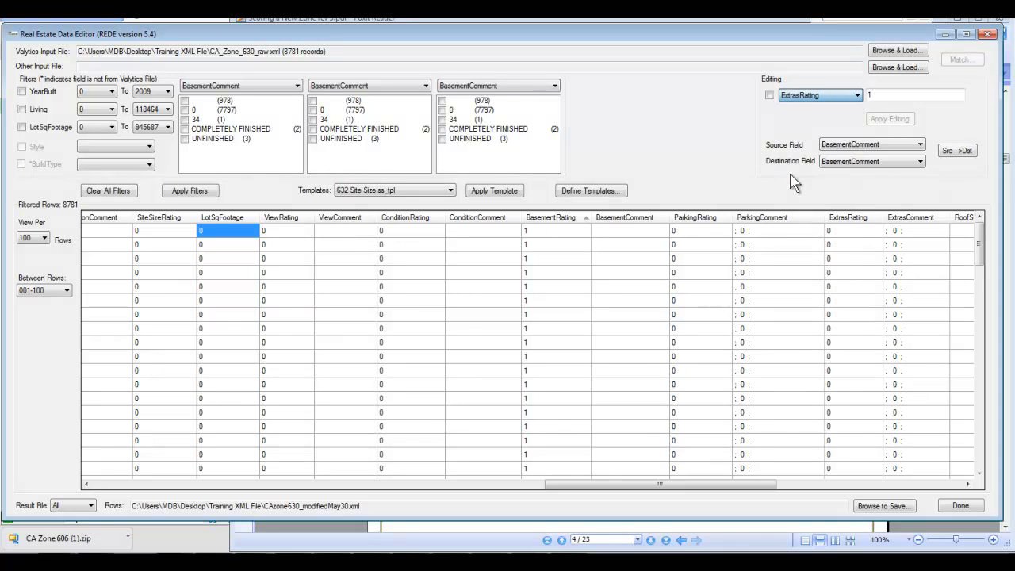
click(868, 95)
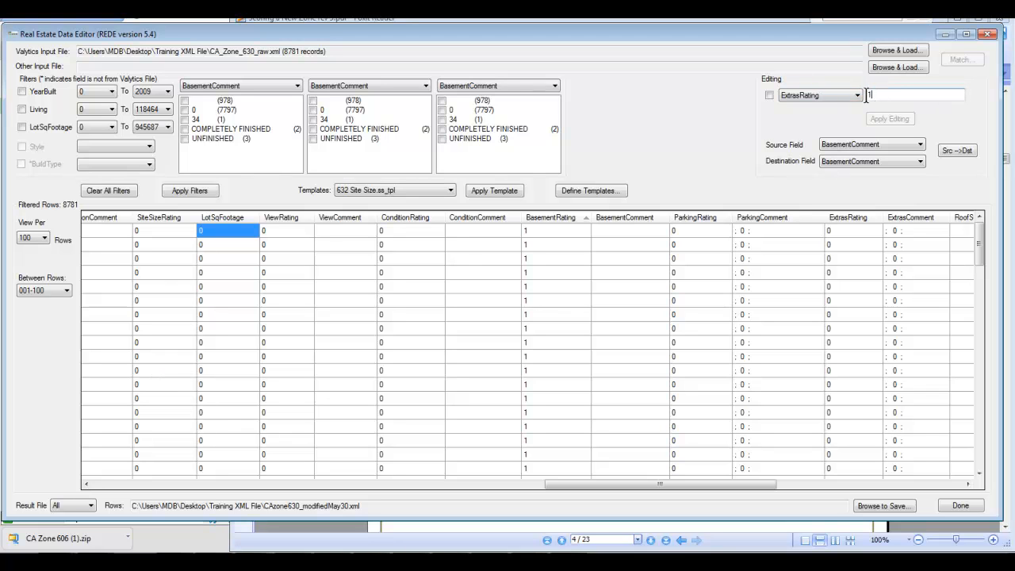
click(770, 95)
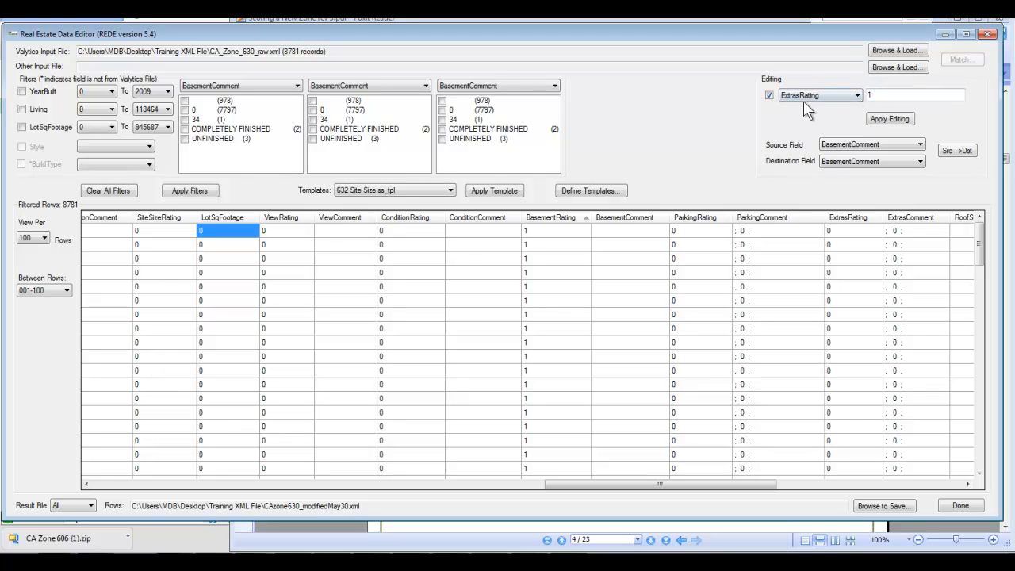
click(877, 123)
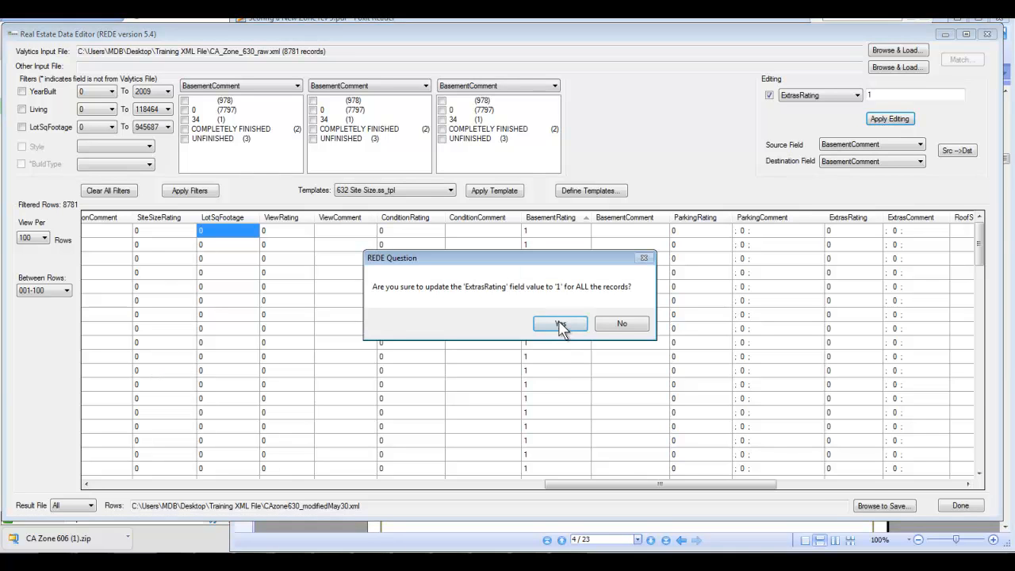
click(559, 323)
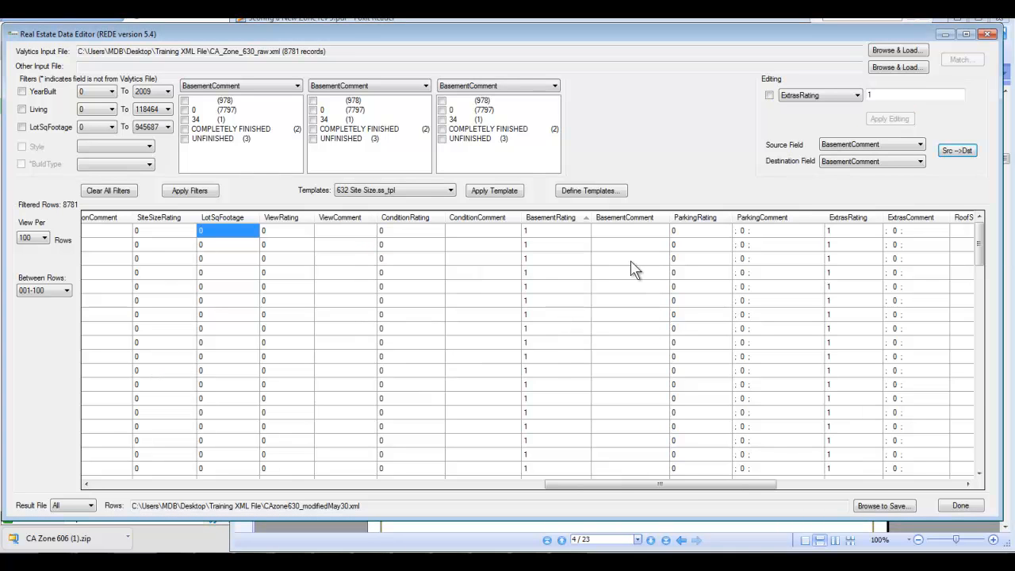
Set the ConditionRating field to 5 for all records and confirm the update.
click(791, 97)
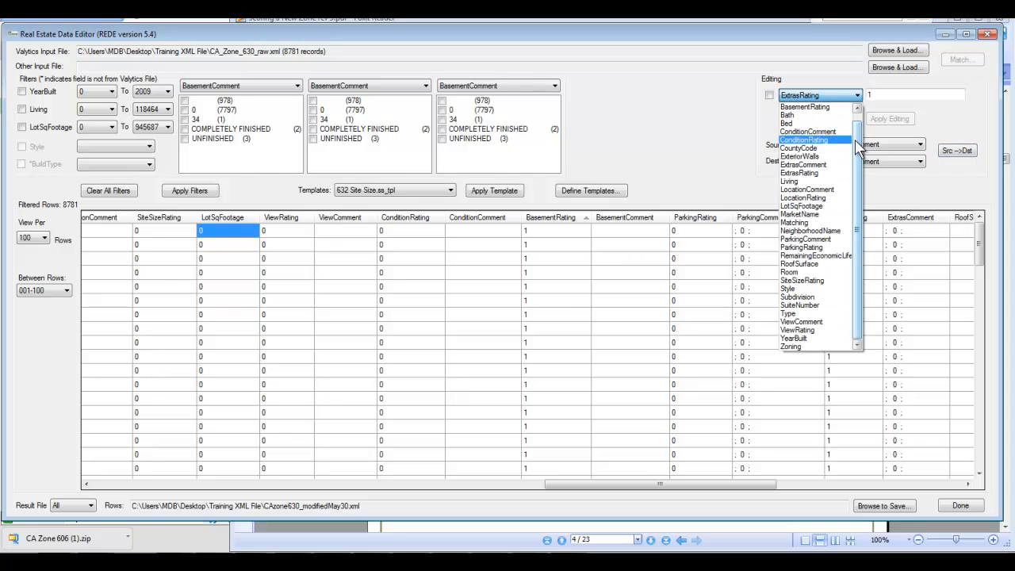
scroll(847, 115, up, 1)
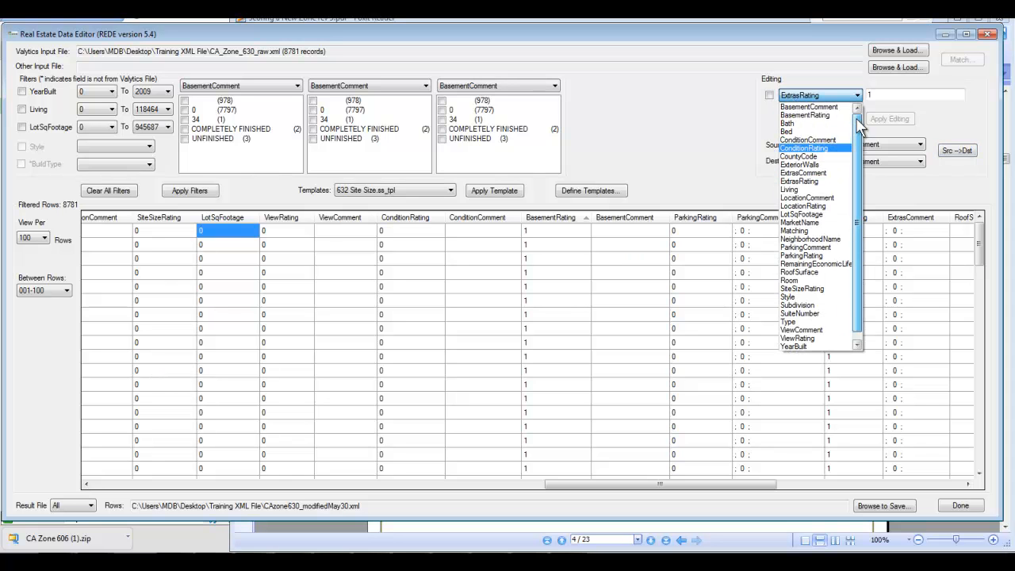
click(804, 149)
click(770, 95)
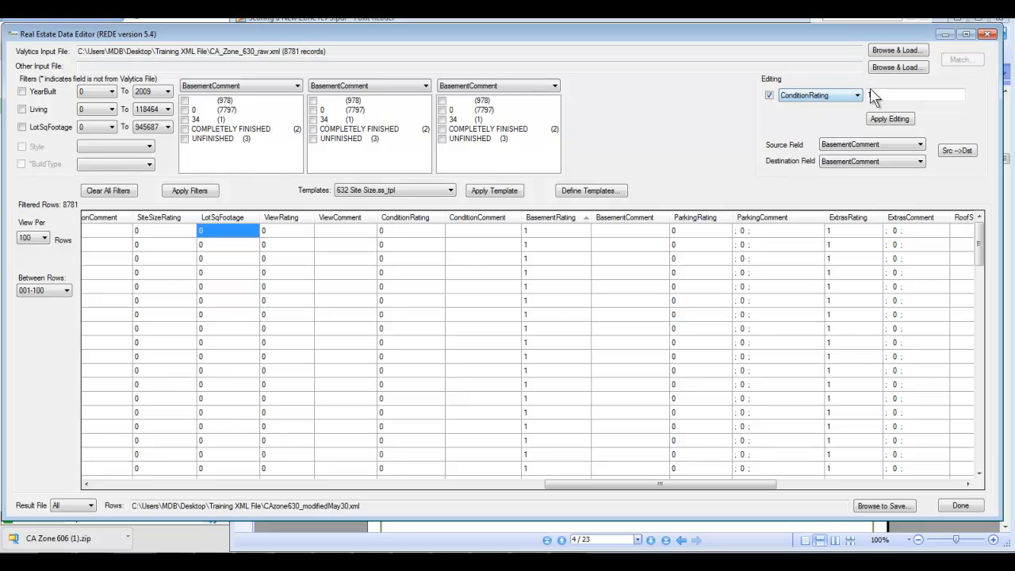
drag(878, 95, 856, 96)
text(5)
click(890, 119)
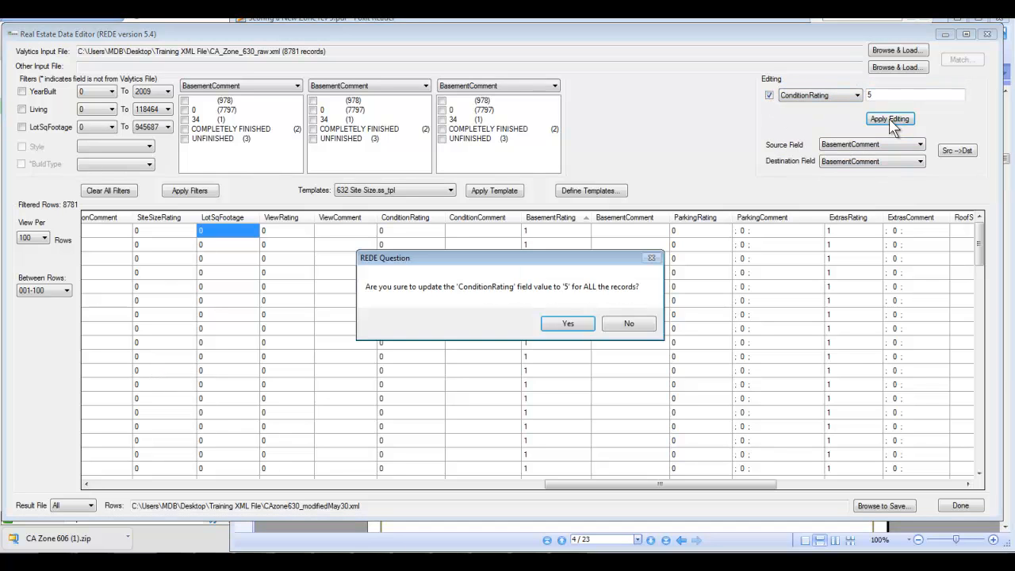
click(559, 323)
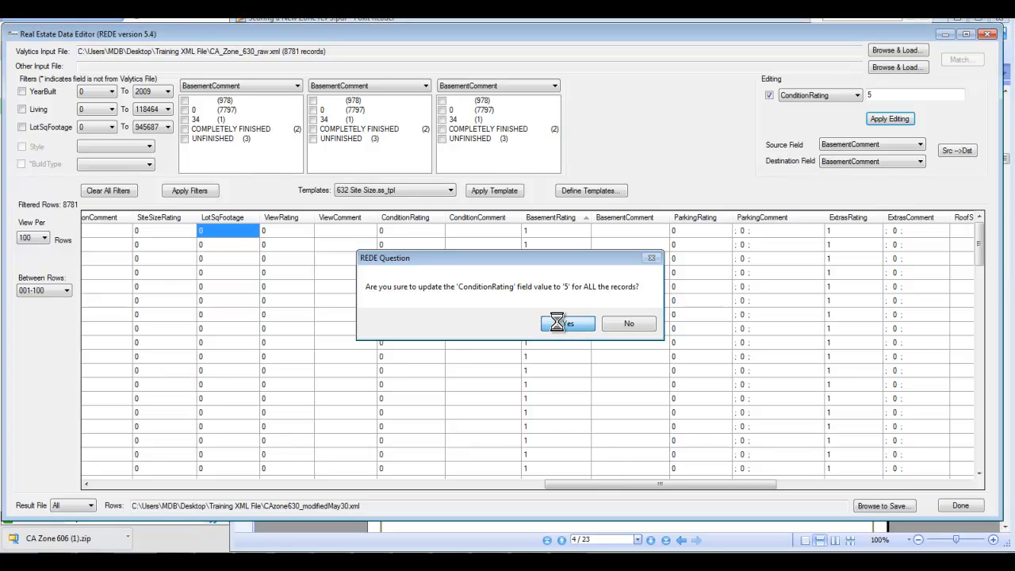
Set the LocationRating field to 5 for all records and confirm the update.
click(814, 97)
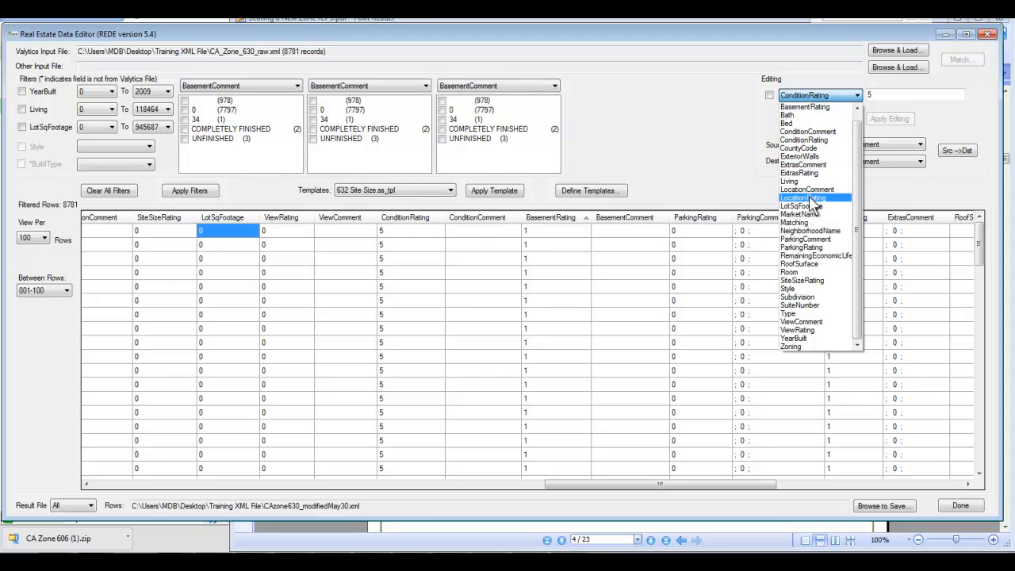
click(813, 197)
click(770, 95)
click(884, 119)
click(559, 321)
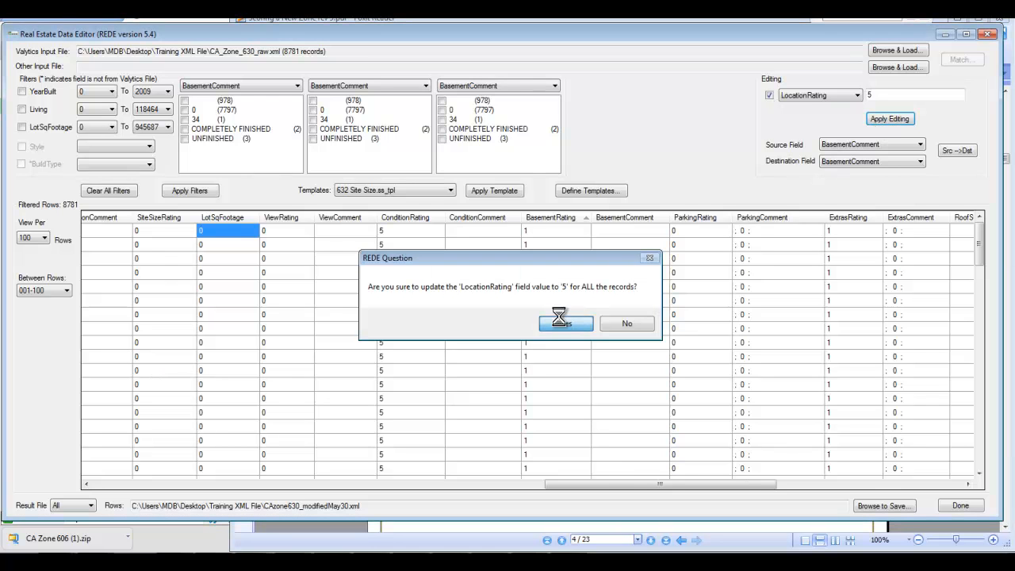
Set the ParkingRating field to 5 for all records and confirm the update.
click(825, 96)
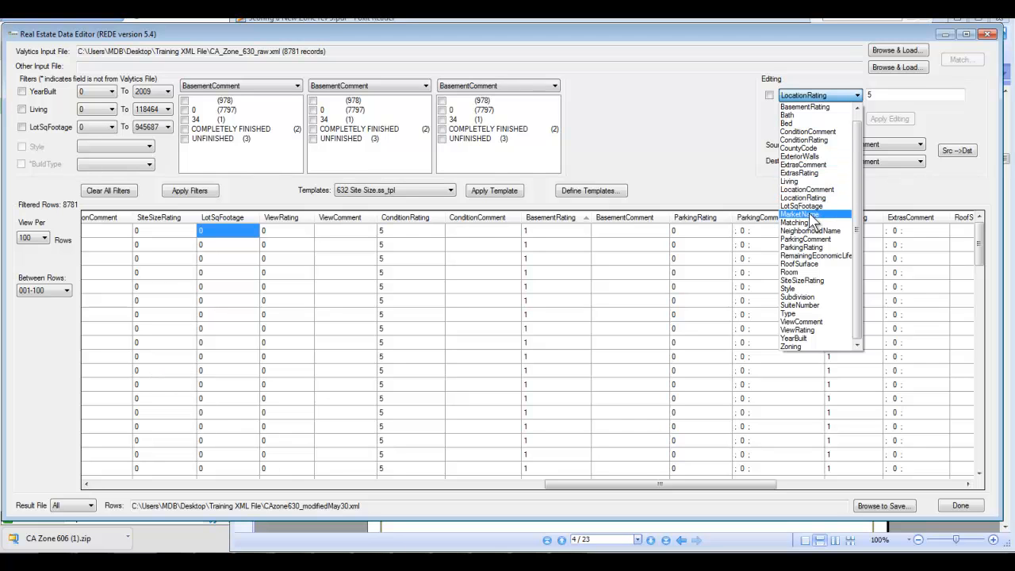
click(808, 248)
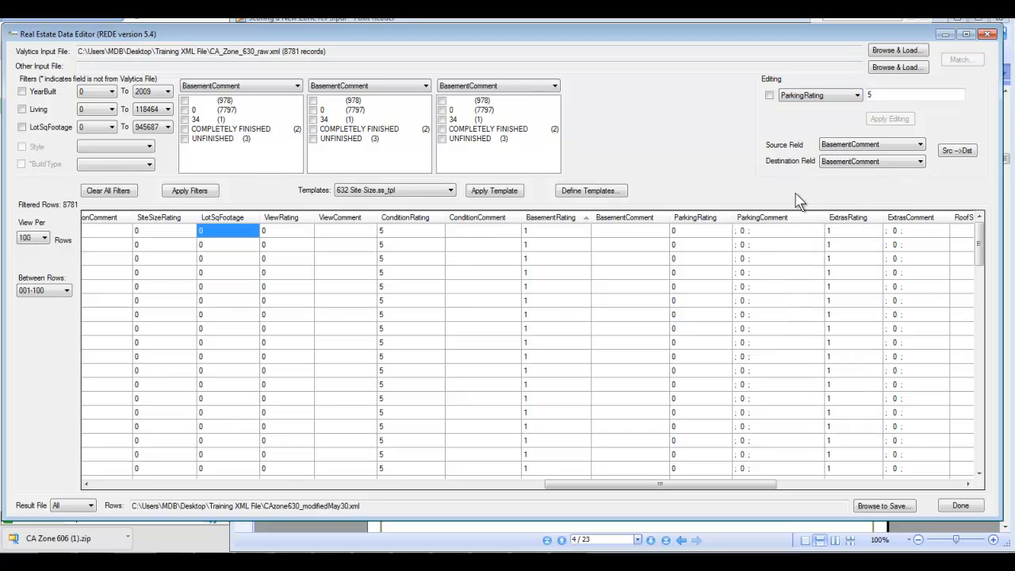
click(770, 95)
click(874, 120)
click(573, 324)
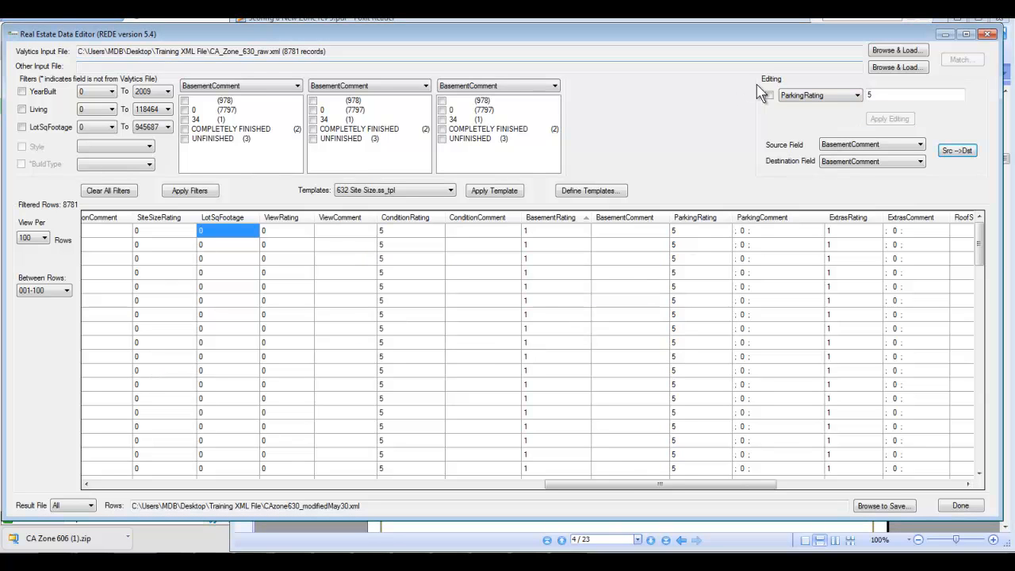
Set the SiteSizeRating field to 5 for all records and confirm the update.
click(796, 97)
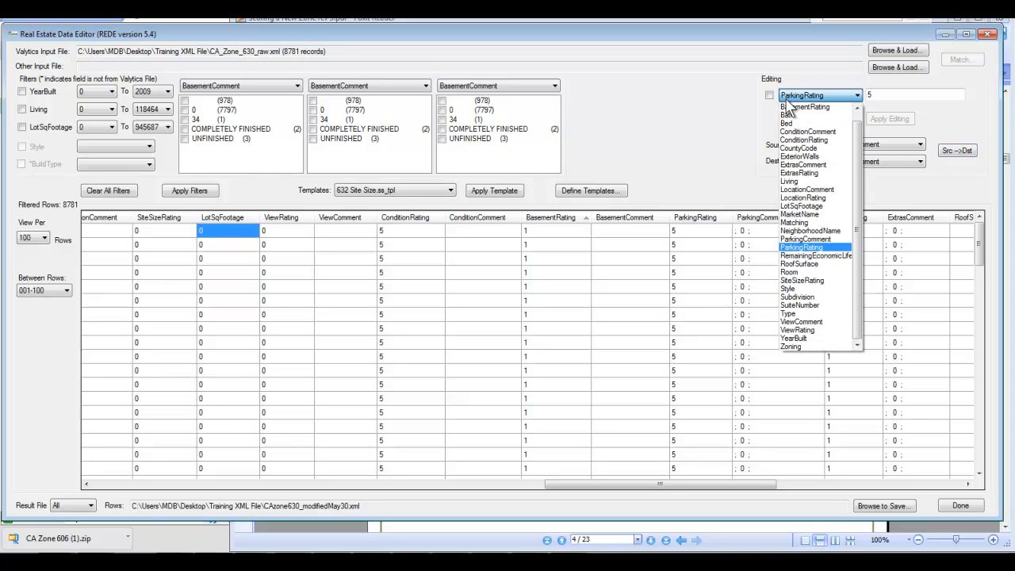
click(803, 280)
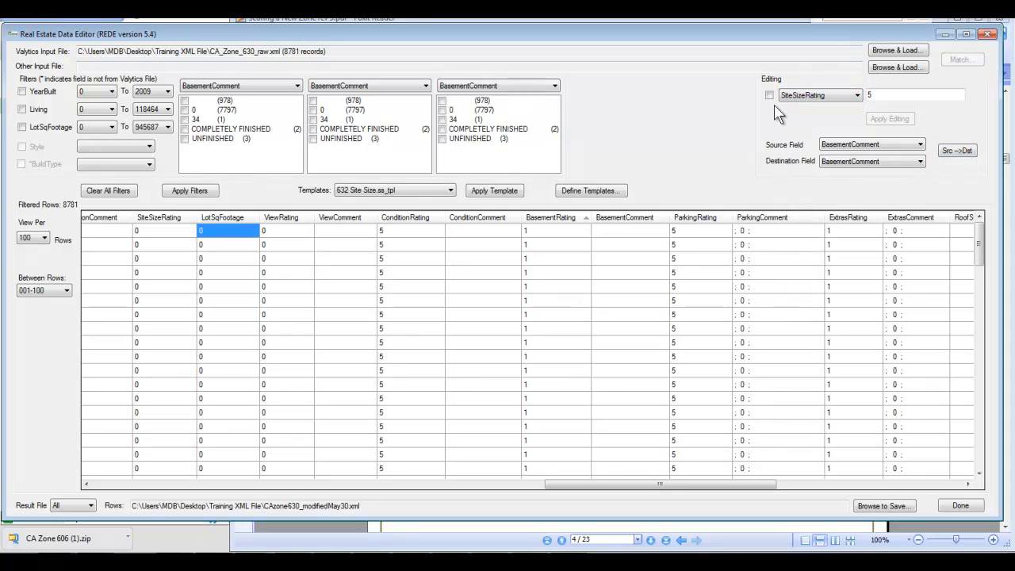
click(769, 95)
click(879, 119)
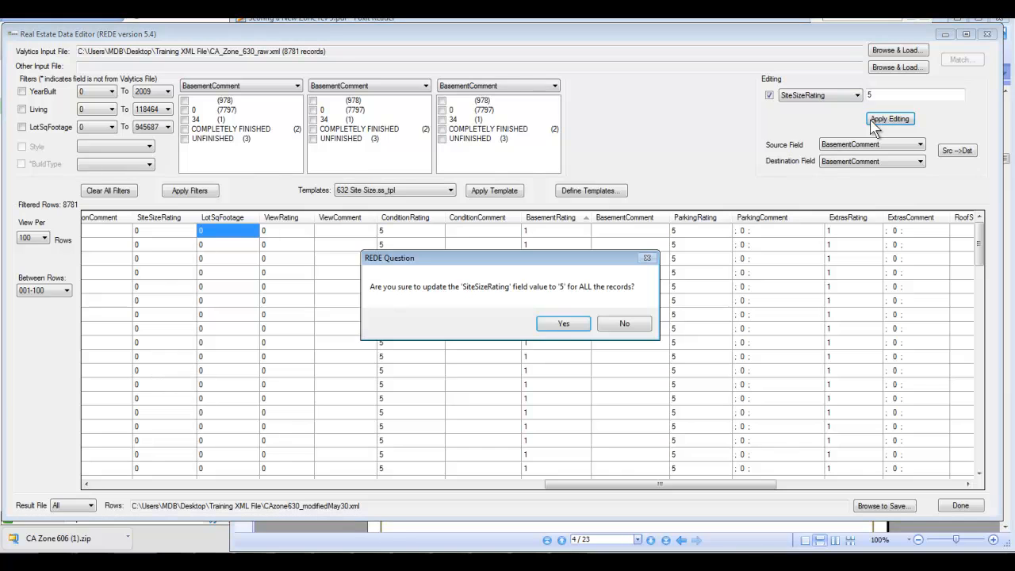
click(553, 324)
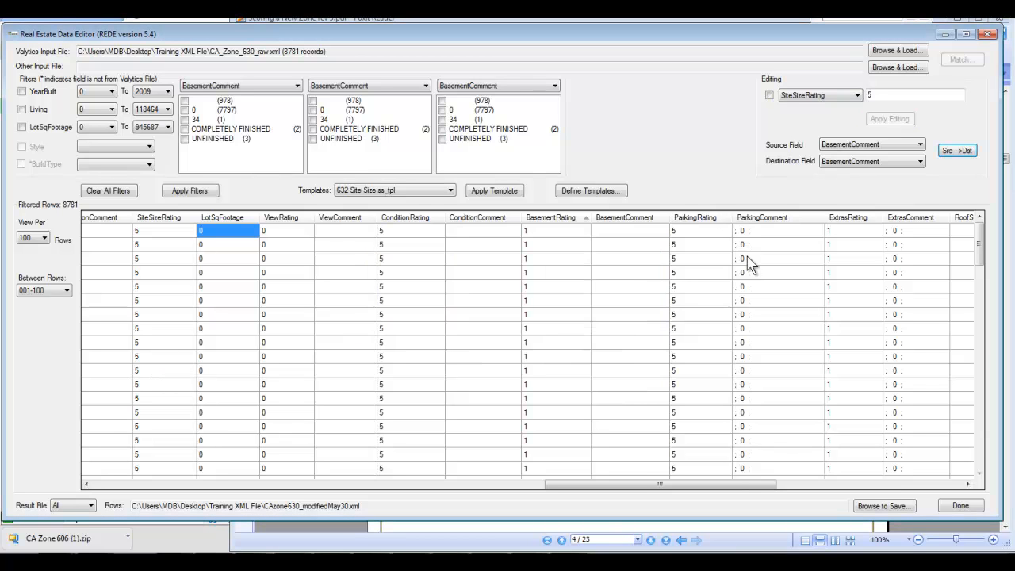
Set the ViewRating field to 5 for all records and confirm the update.
click(791, 96)
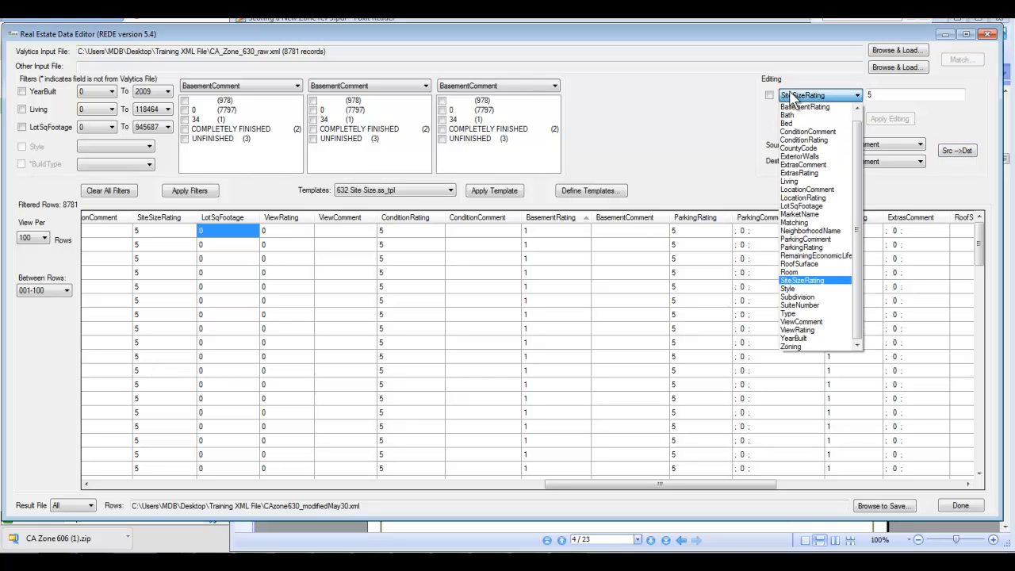
click(797, 330)
click(770, 95)
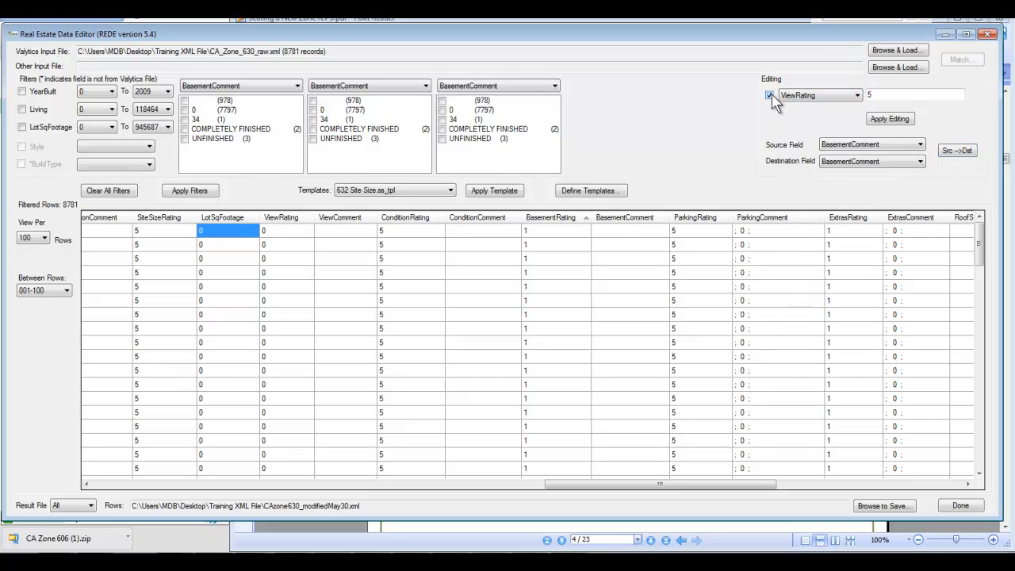
click(891, 120)
click(562, 323)
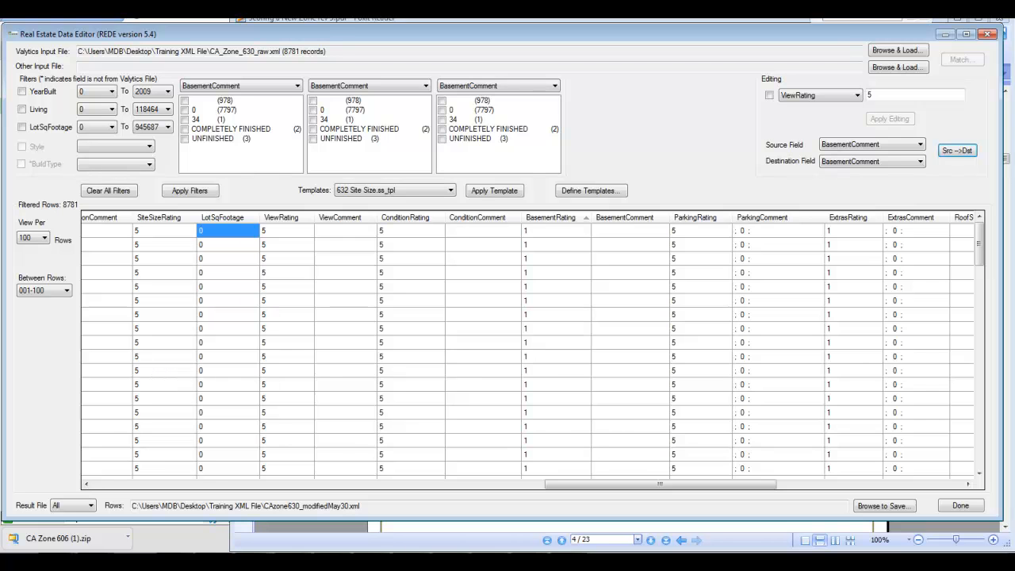
Switch to the scoring guide PDF in Foxit Reader and review the rating-value note in item 7 and the Style instruction in item 8.
key(alt+Tab)
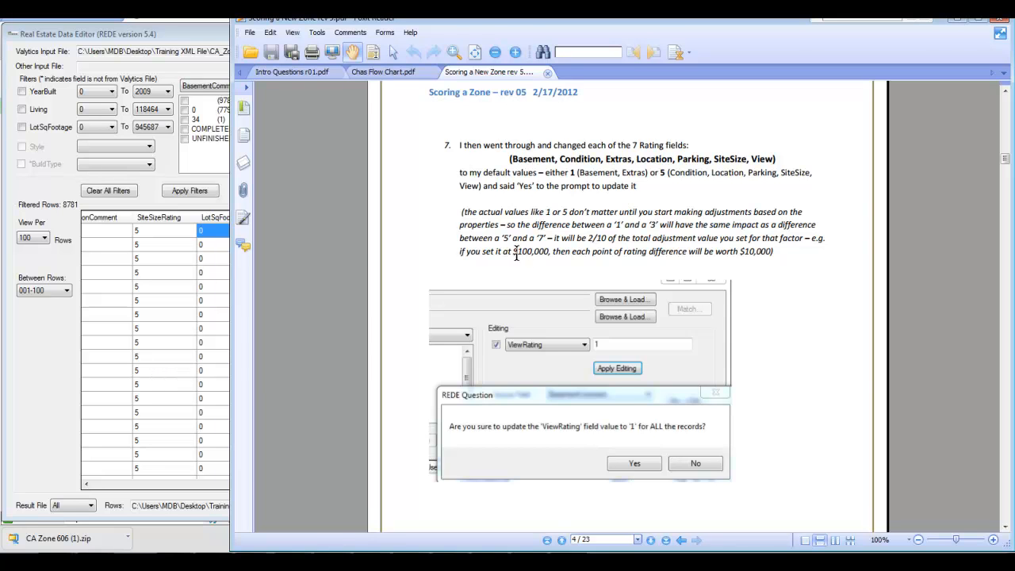
drag(516, 253, 526, 256)
drag(544, 257, 549, 256)
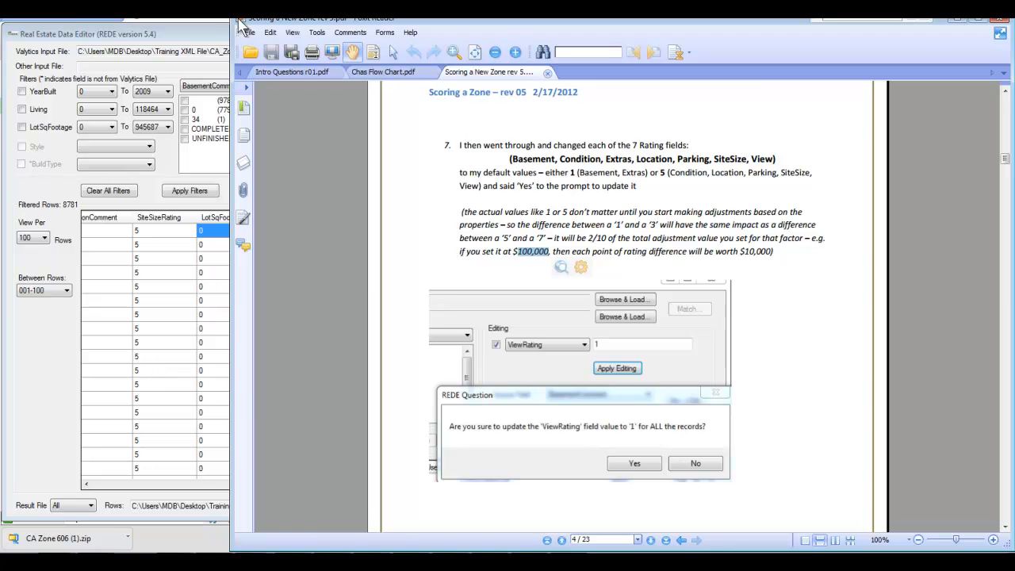
click(219, 37)
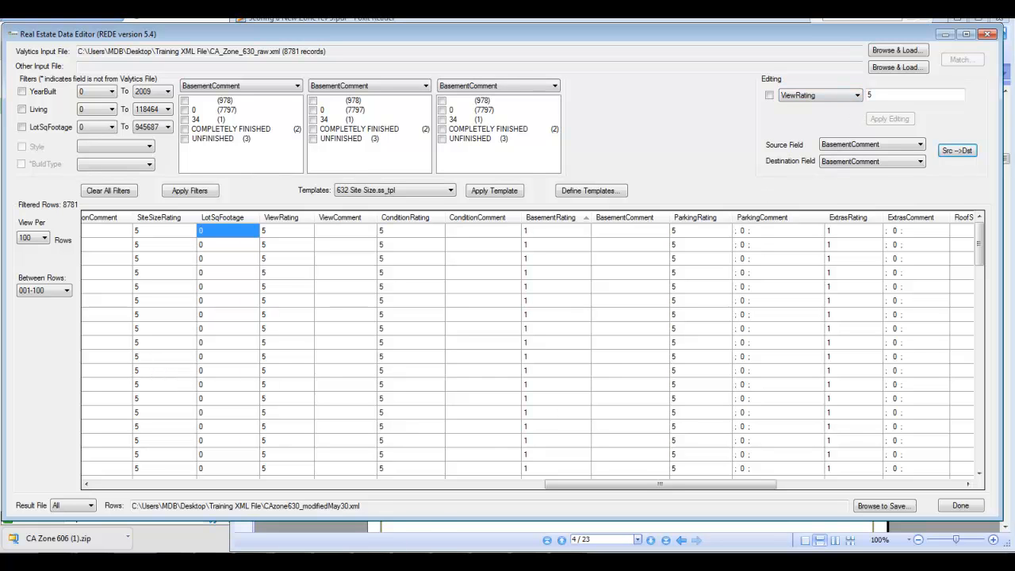
click(331, 537)
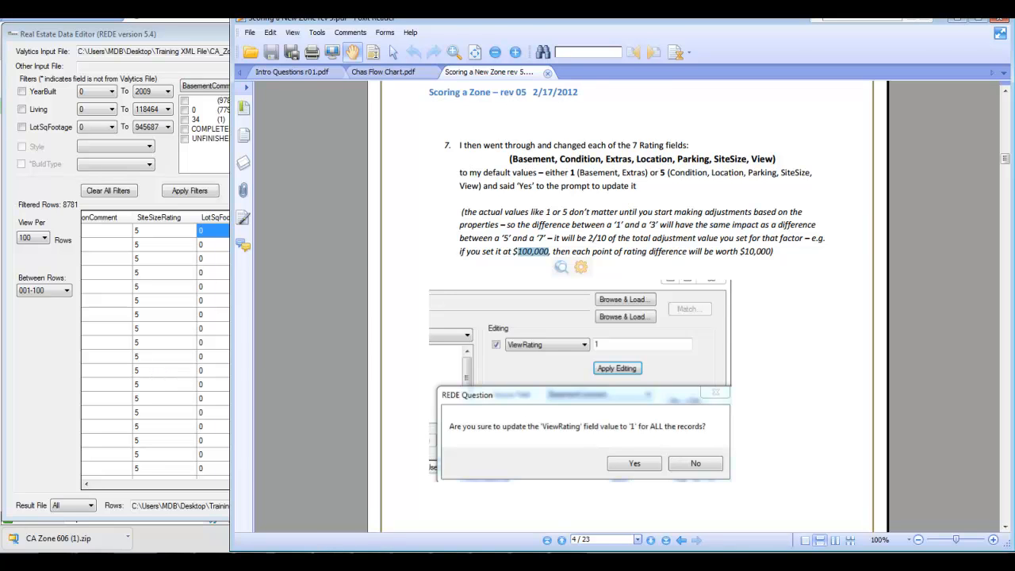
click(647, 223)
scroll(640, 212, down, 3)
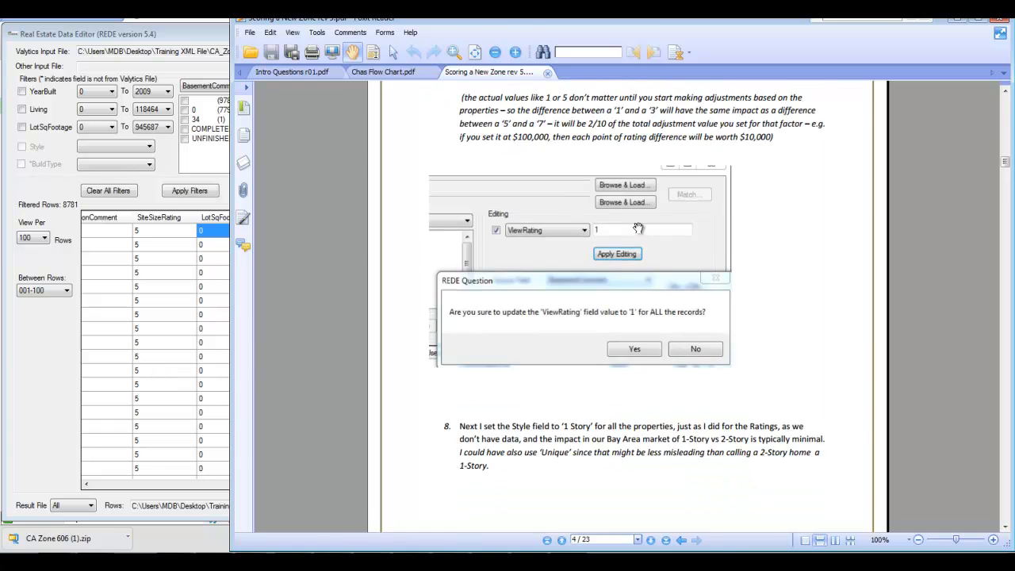
scroll(639, 228, down, 3)
scroll(638, 232, down, 2)
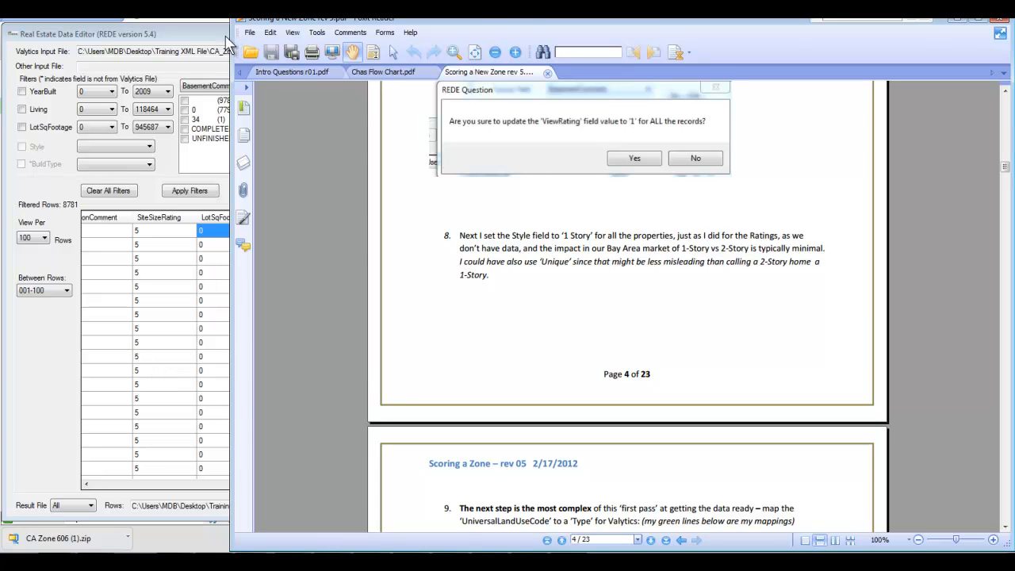
Return to the Real Estate Data Editor and choose Style as the field to edit.
click(215, 36)
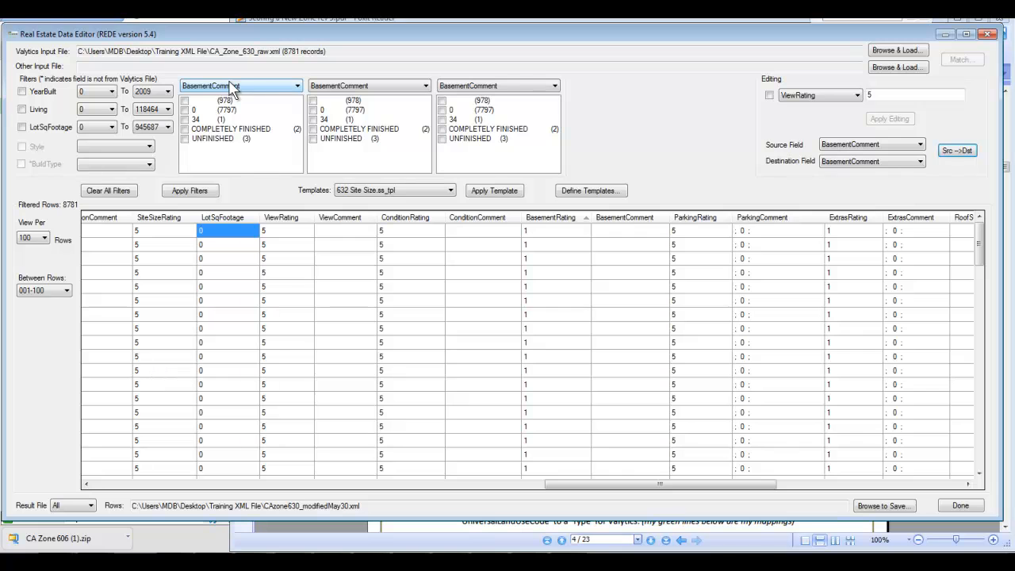
click(796, 96)
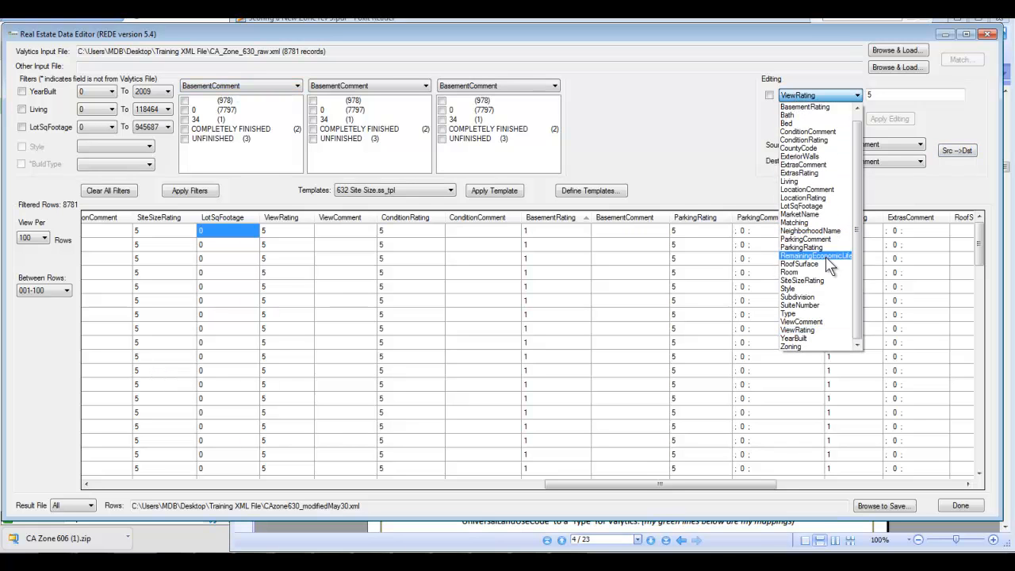
click(821, 288)
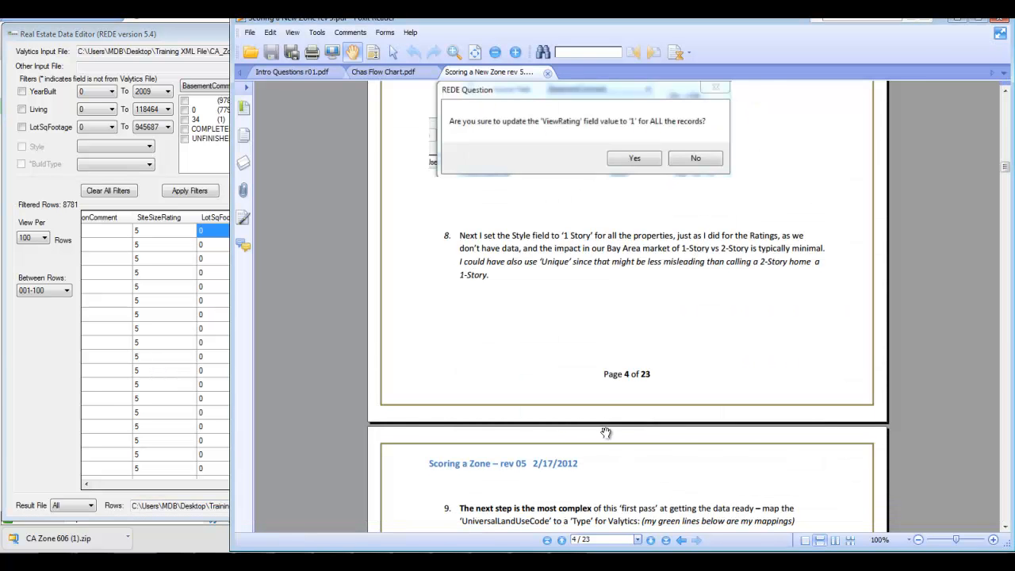
Look through the scoring guide from the Style instruction to the Site Size scoring in item 10, and back to the rating defaults in item 7.
scroll(634, 376, down, 3)
scroll(637, 385, up, 3)
scroll(637, 385, down, 15)
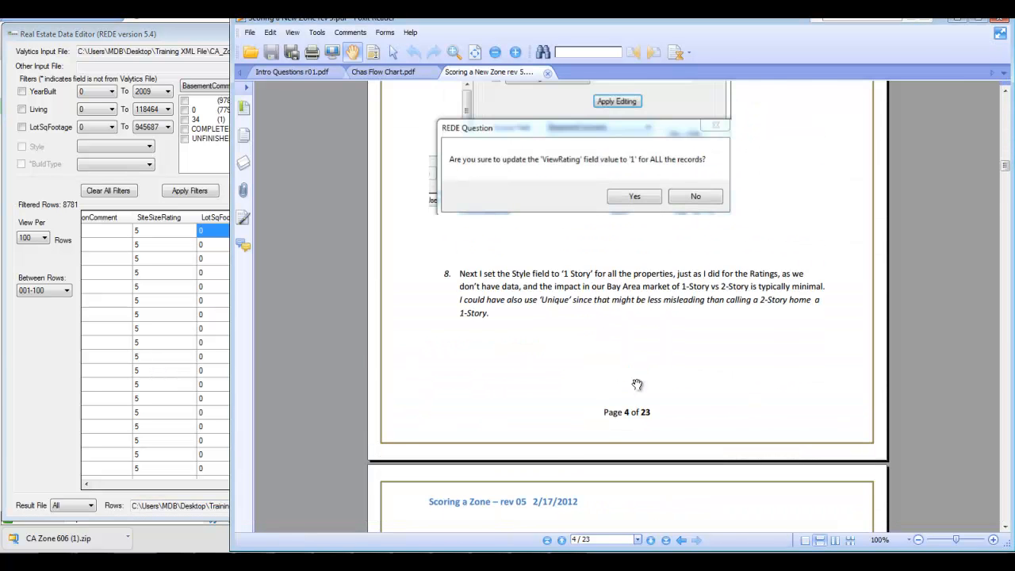
scroll(635, 391, down, 5)
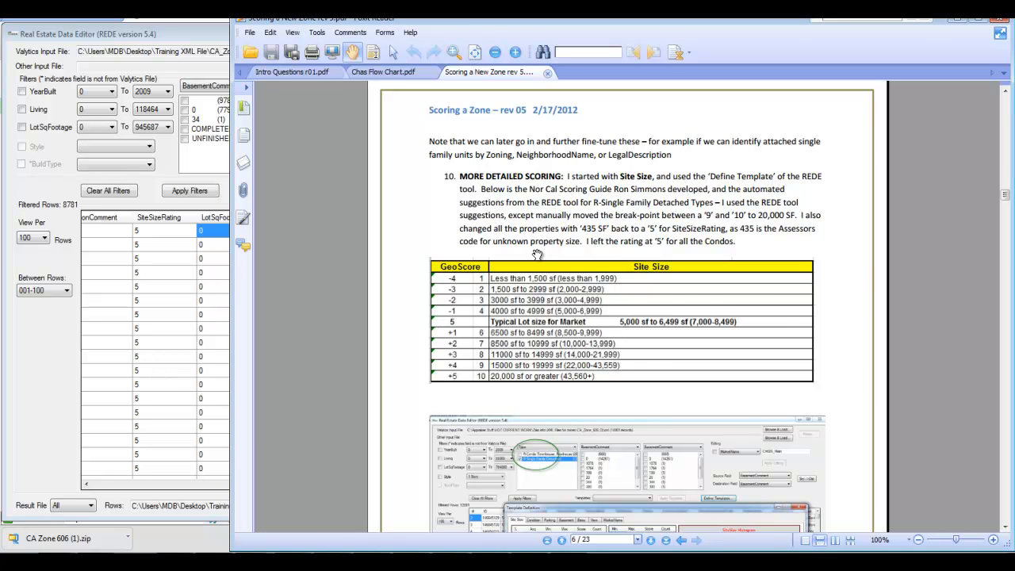
scroll(537, 255, up, 20)
scroll(579, 283, up, 10)
scroll(579, 283, down, 10)
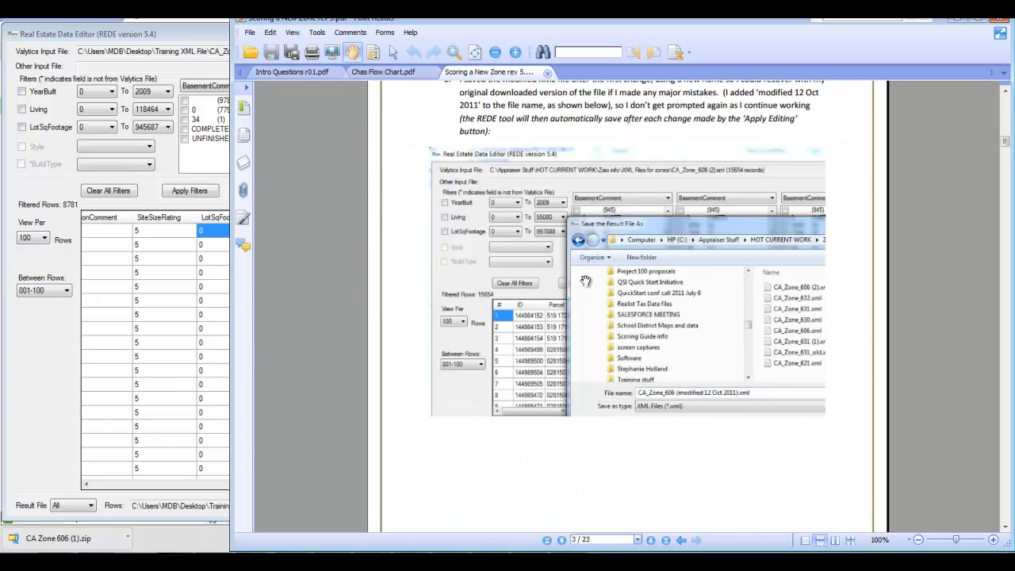
scroll(595, 302, down, 2)
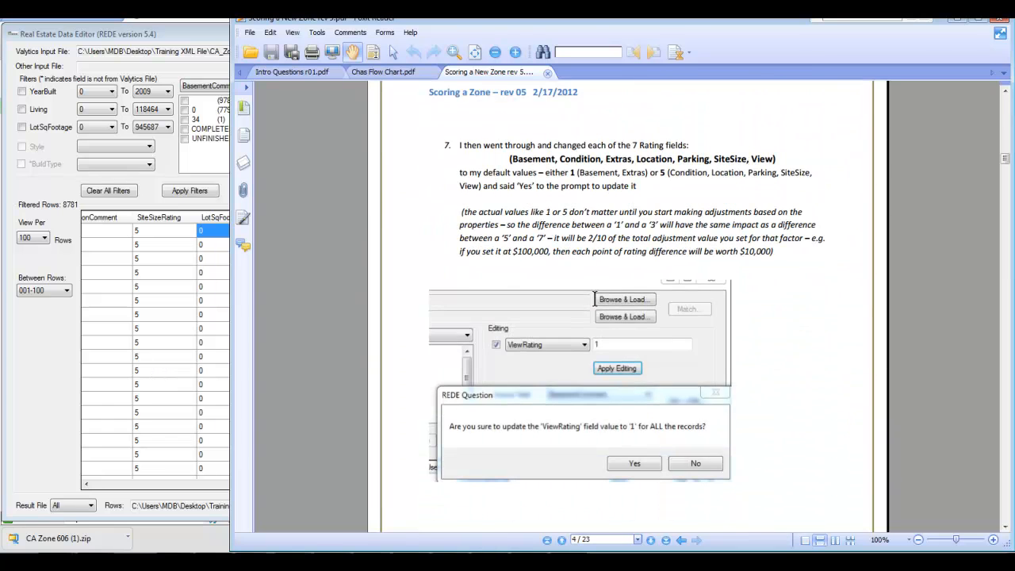
Go back to the Real Estate Data Editor and examine the values available for the Style field.
click(205, 41)
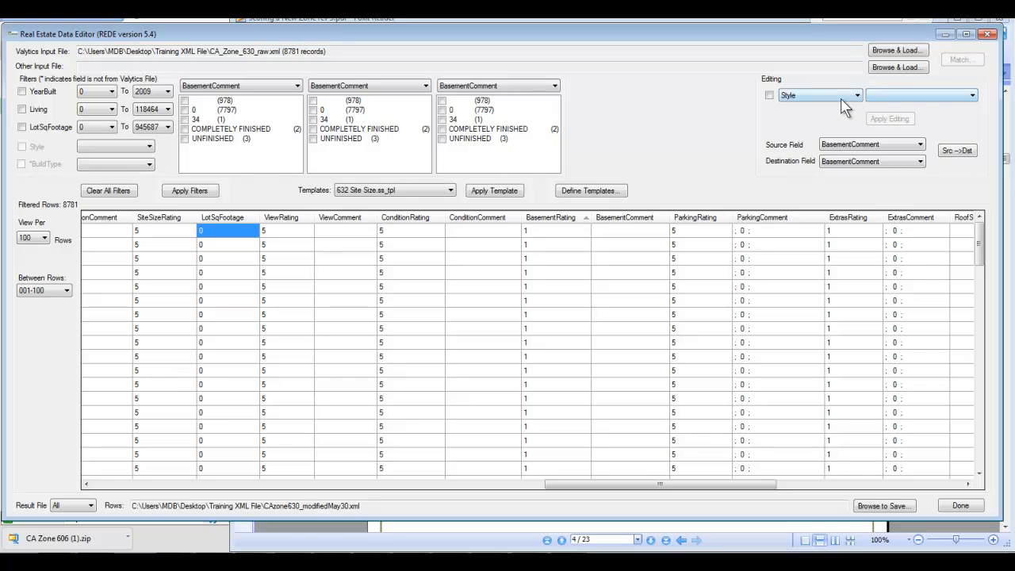
click(890, 97)
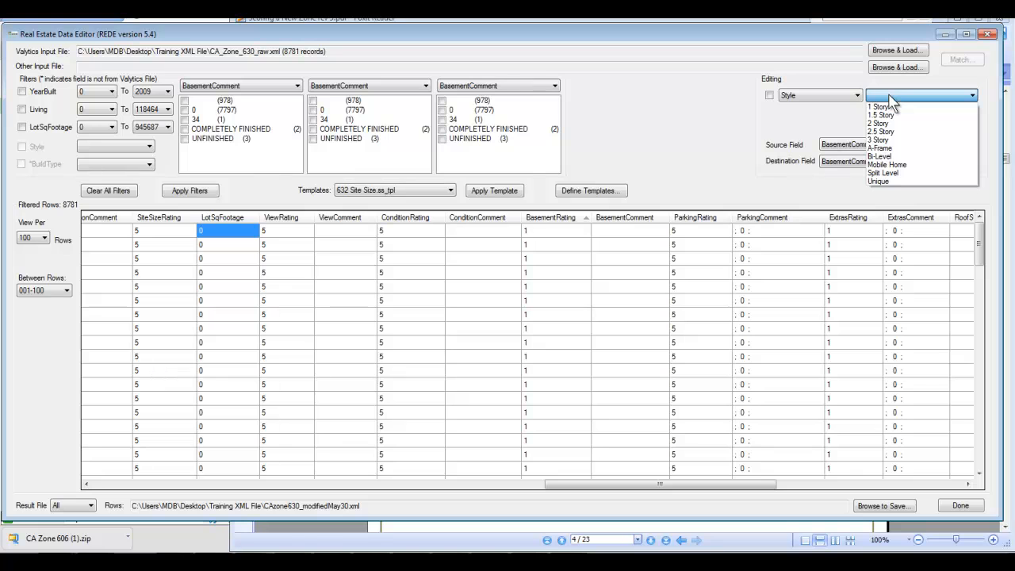
click(855, 117)
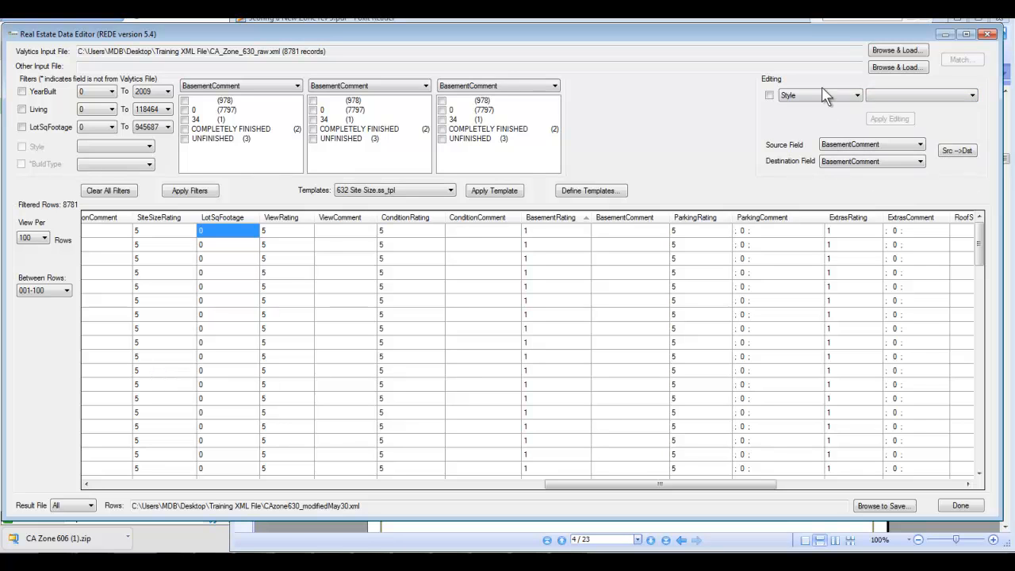
click(902, 96)
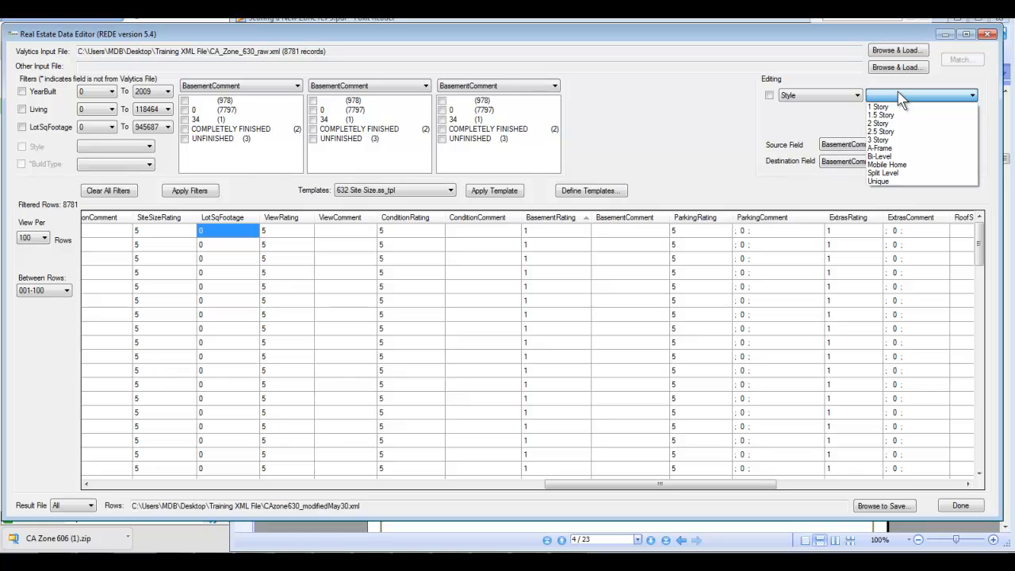
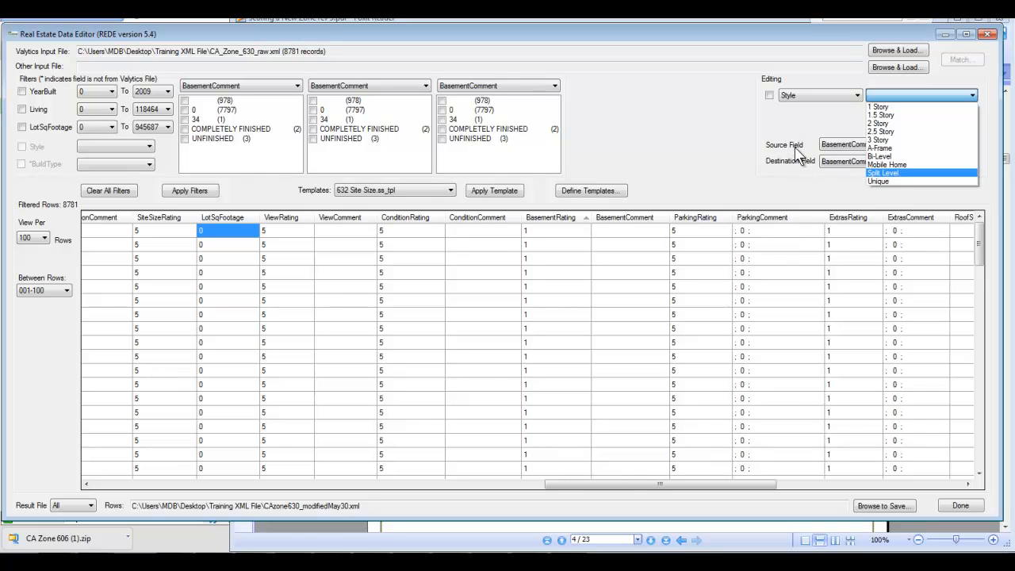
click(731, 161)
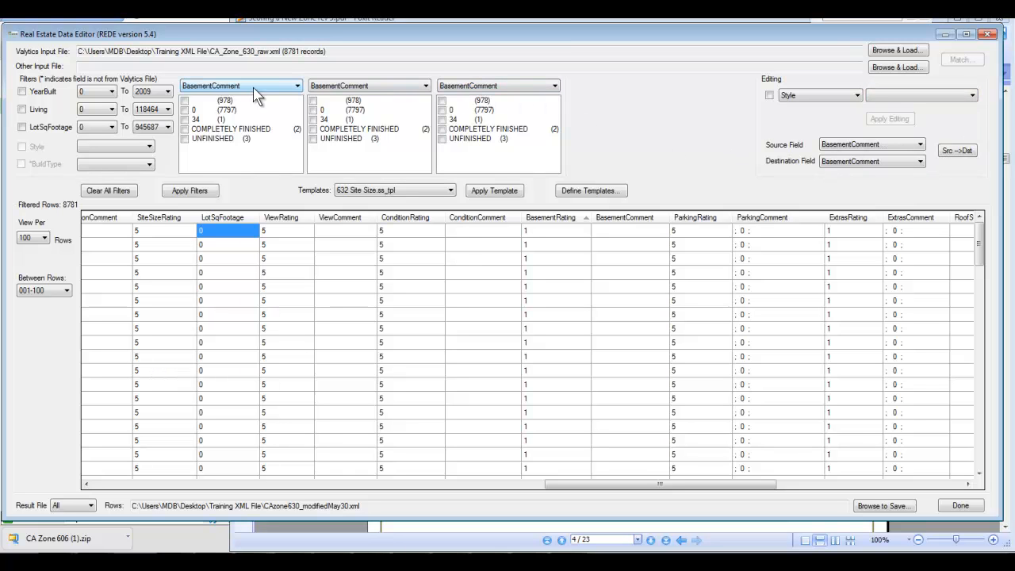
Set the third filter field to ExtrasComment and look through its listed values.
click(460, 88)
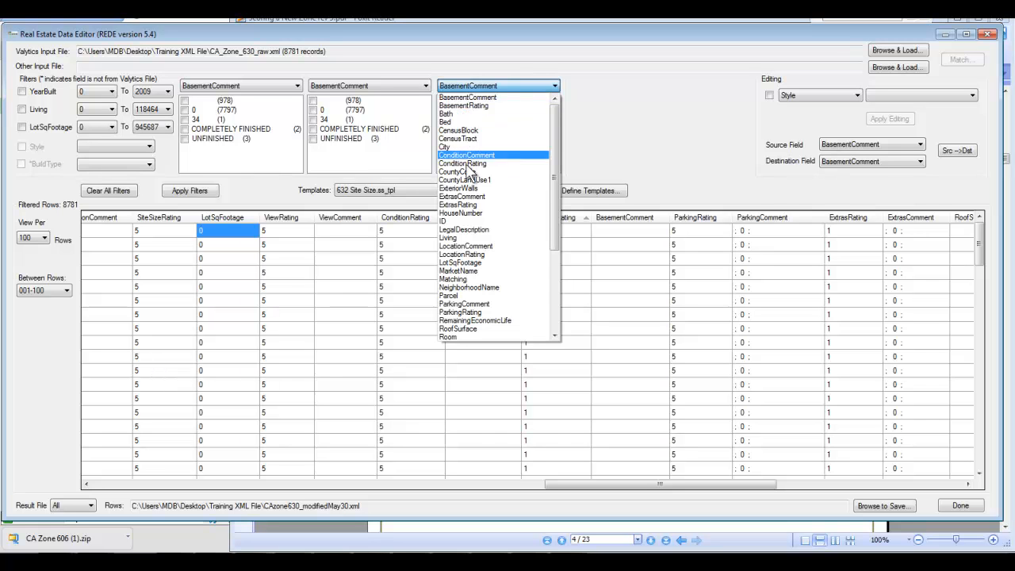
scroll(508, 270, down, 3)
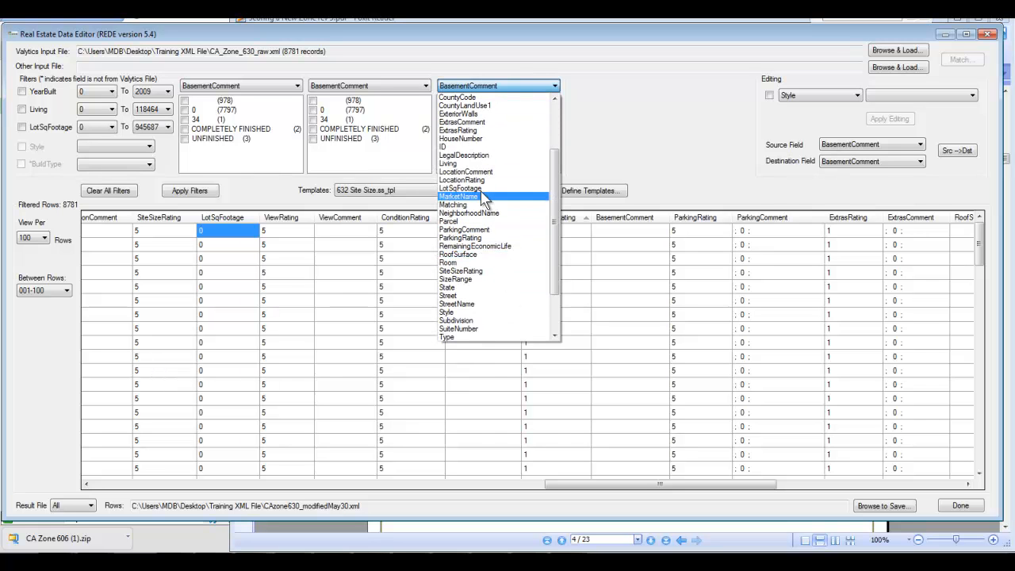
scroll(476, 194, up, 1)
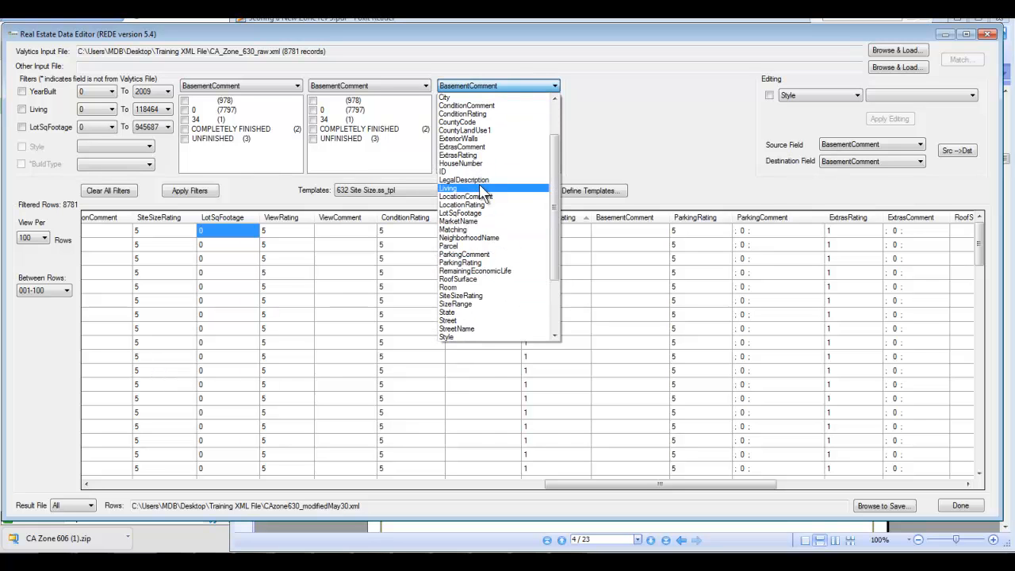
click(460, 146)
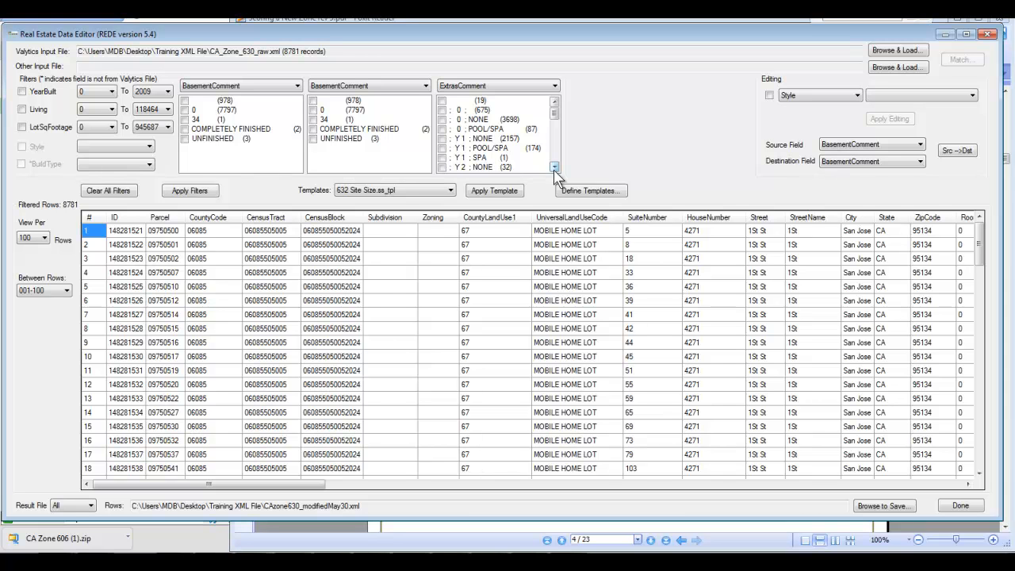
click(555, 168)
click(554, 167)
click(555, 167)
click(554, 167)
click(554, 168)
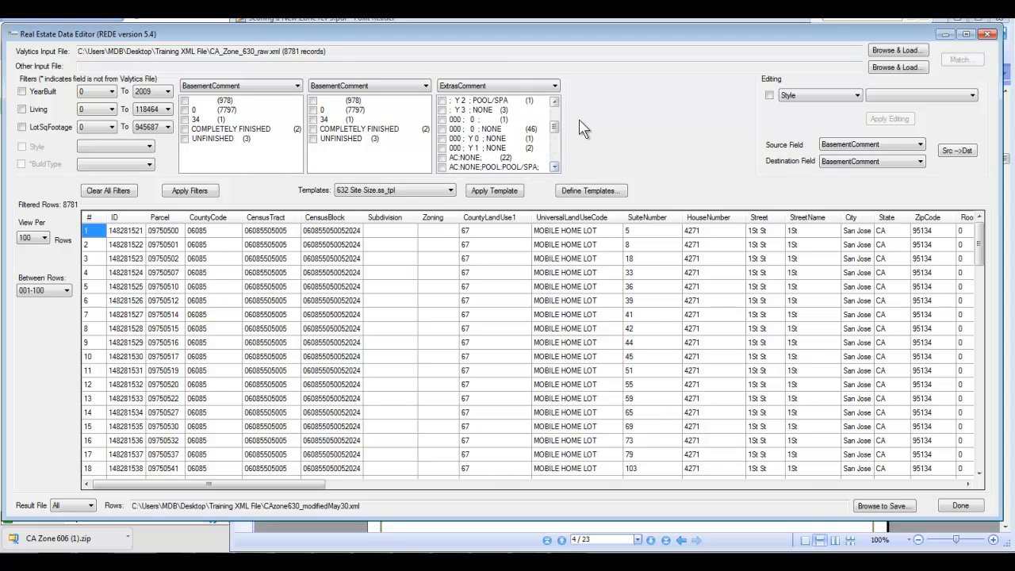
click(557, 103)
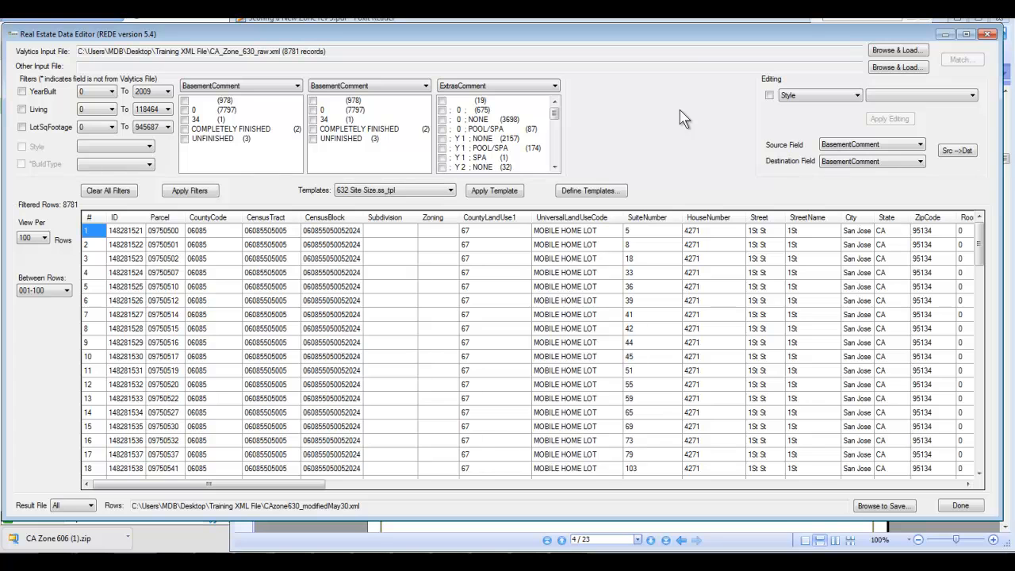
Set the Style field to Unique for all records and confirm the update.
click(815, 104)
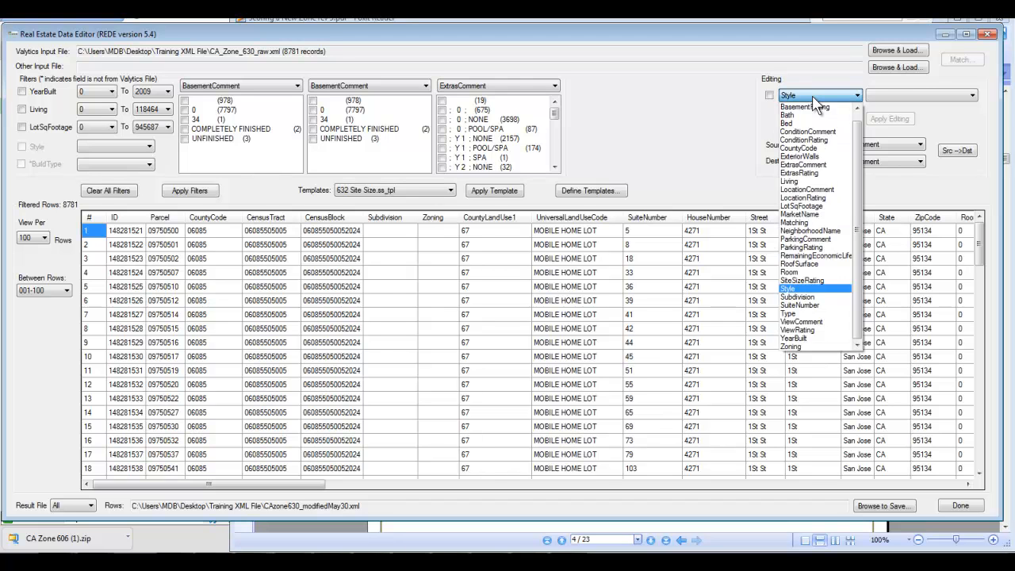
click(814, 98)
click(900, 96)
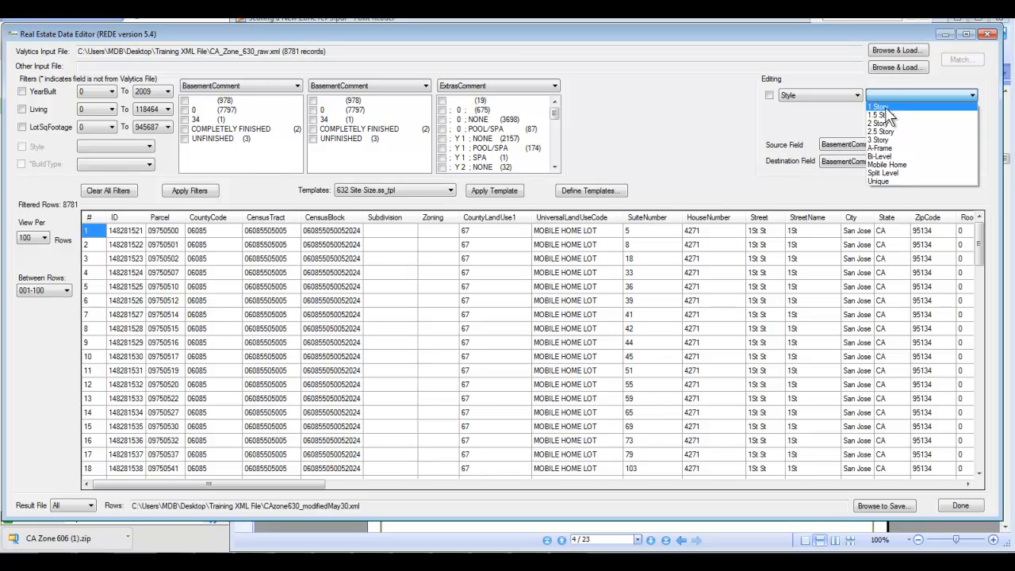
click(883, 107)
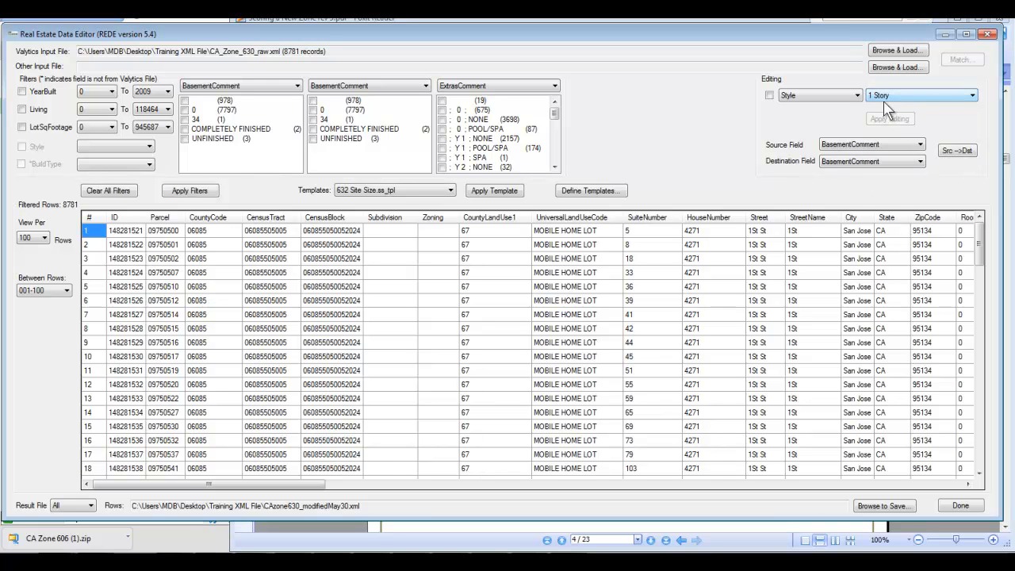
click(883, 98)
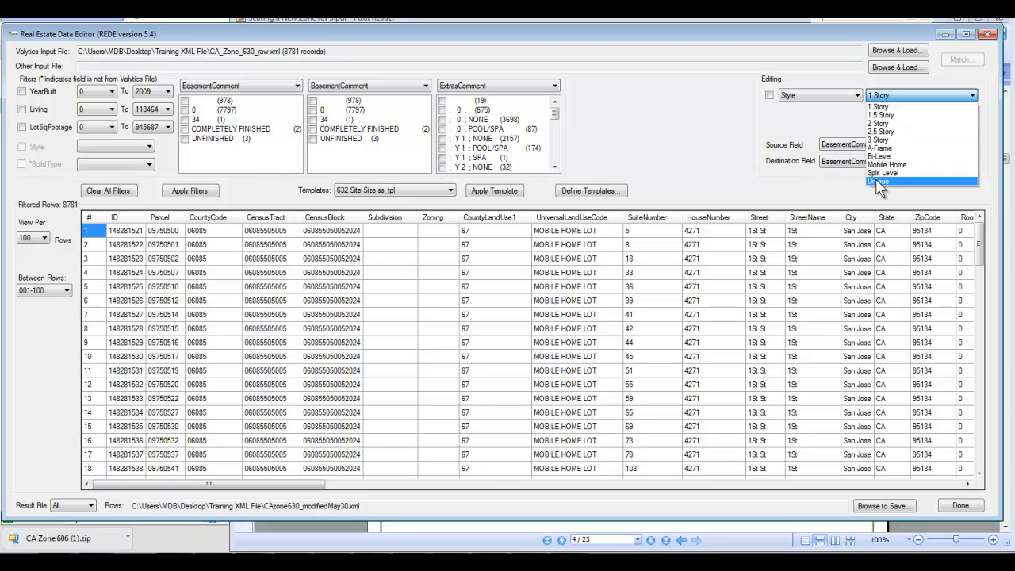
click(879, 181)
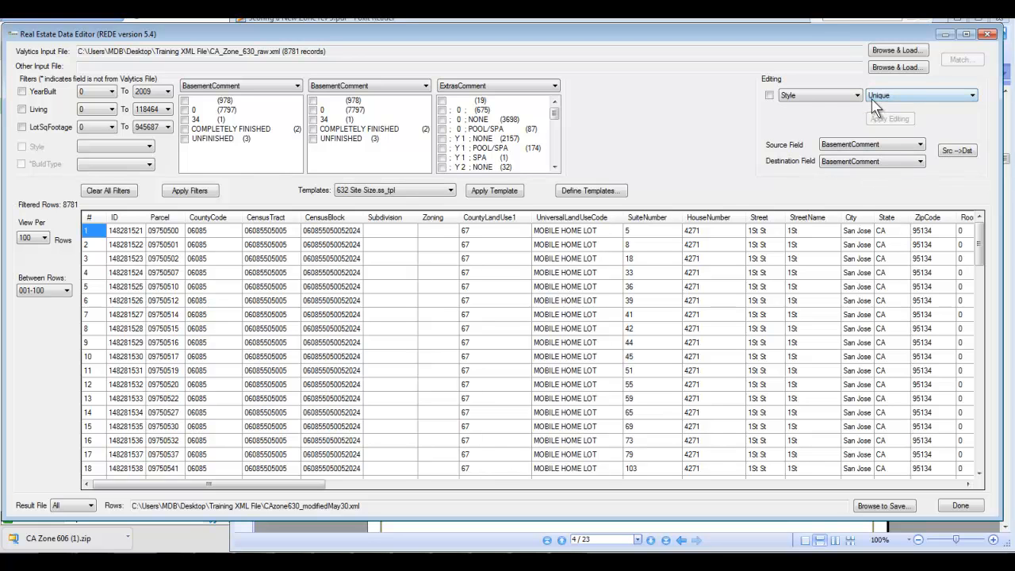
click(770, 96)
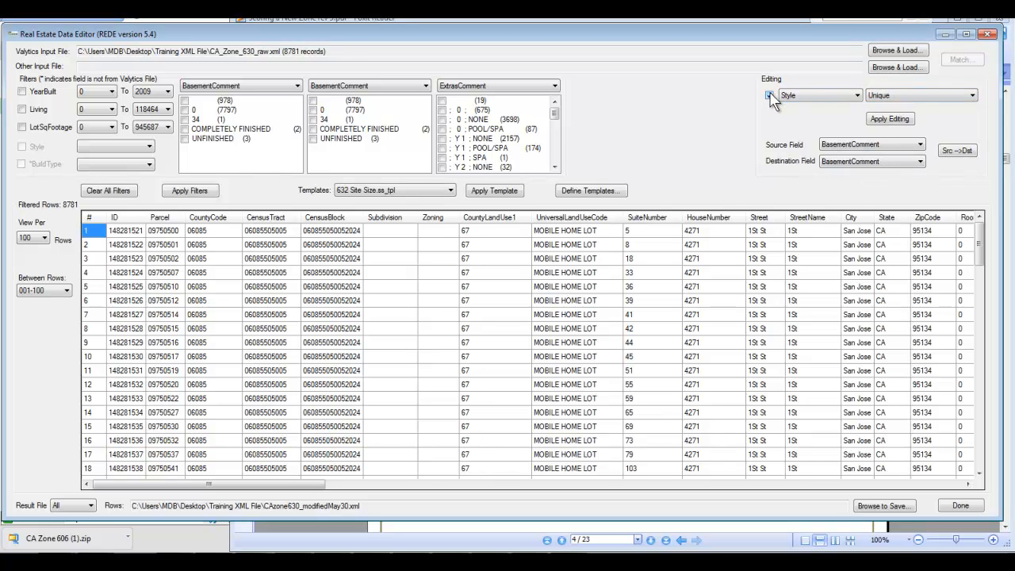
click(890, 121)
click(559, 325)
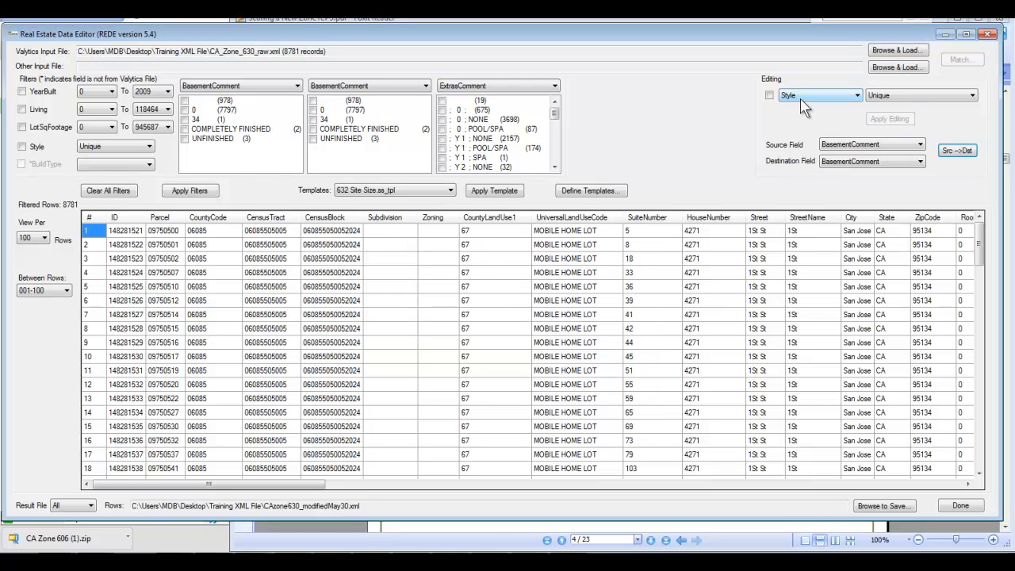
Choose Type as the field to edit and look through its available values down to the residential types.
click(918, 107)
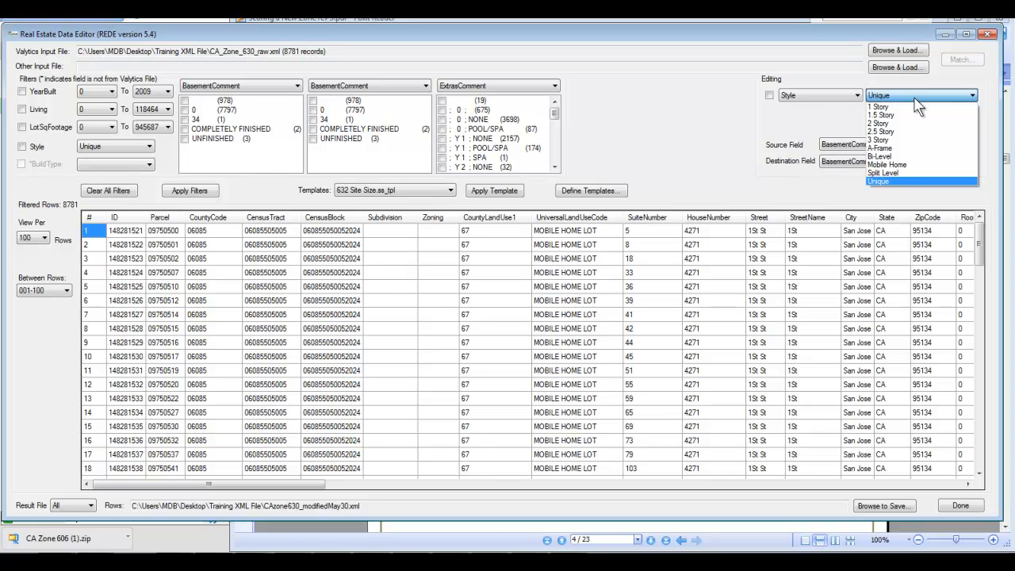
click(800, 103)
click(797, 95)
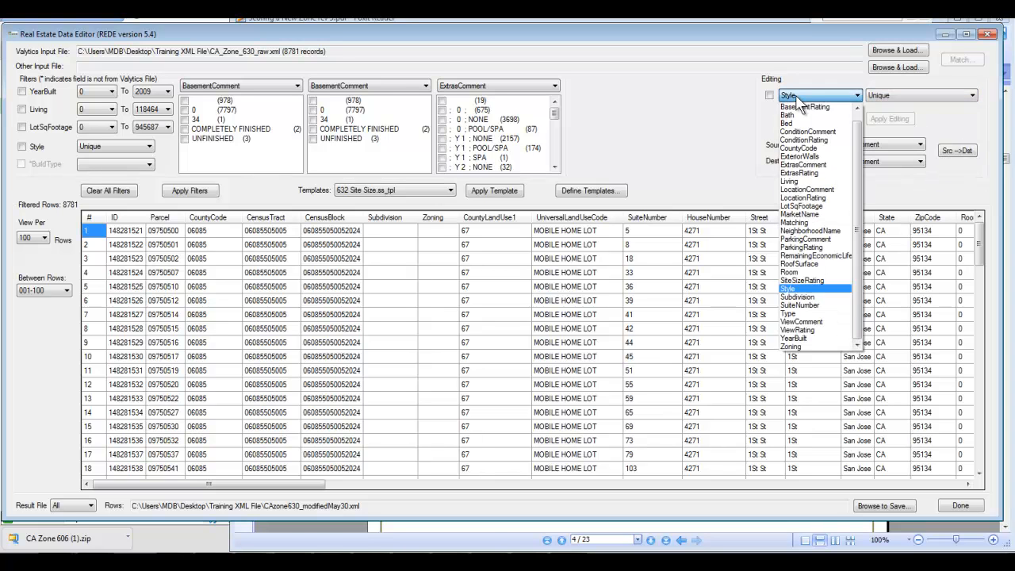
click(809, 313)
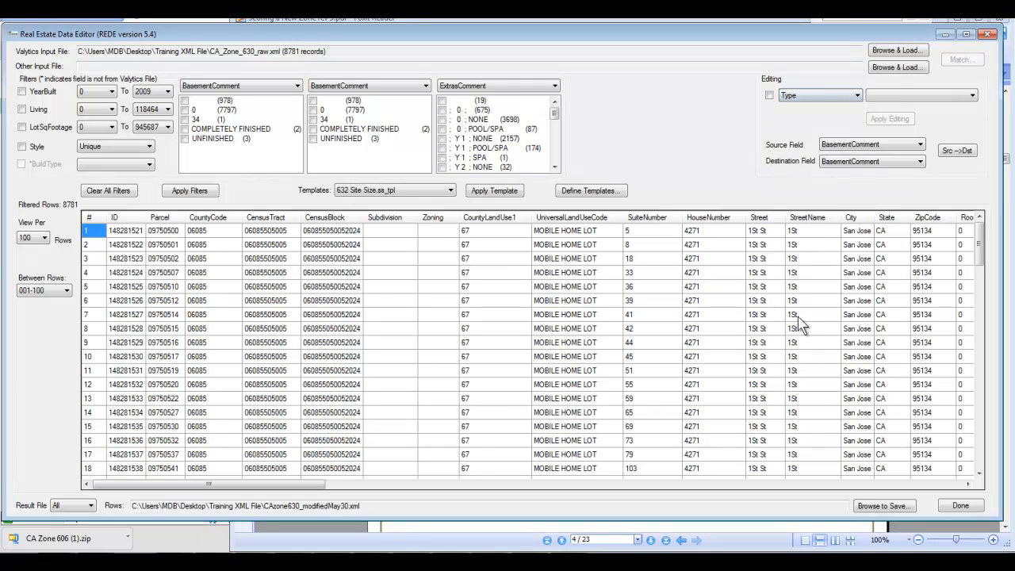
click(895, 96)
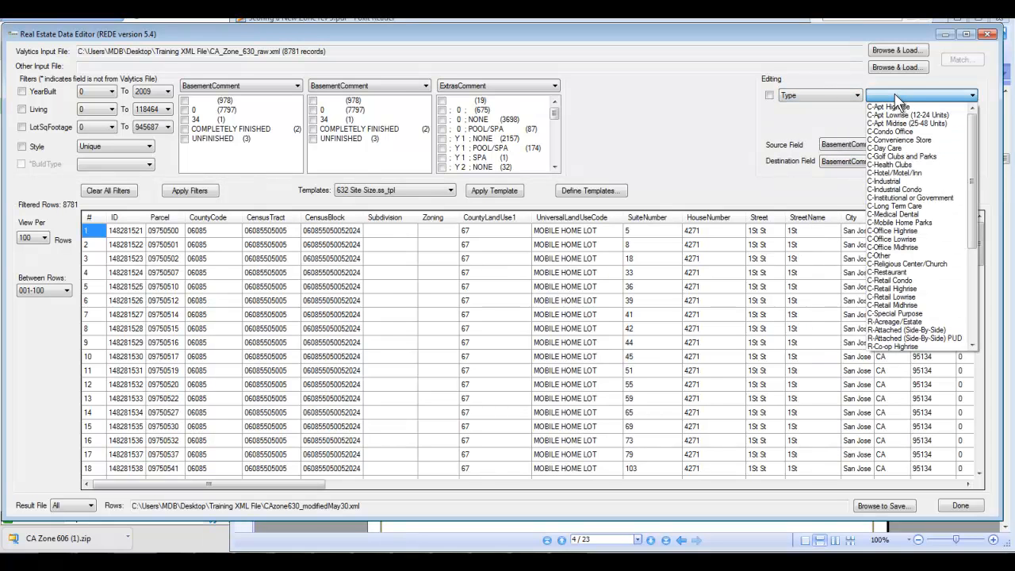
mouse_move(976, 205)
mouse_down()
mouse_move(977, 317)
mouse_move(977, 204)
mouse_up()
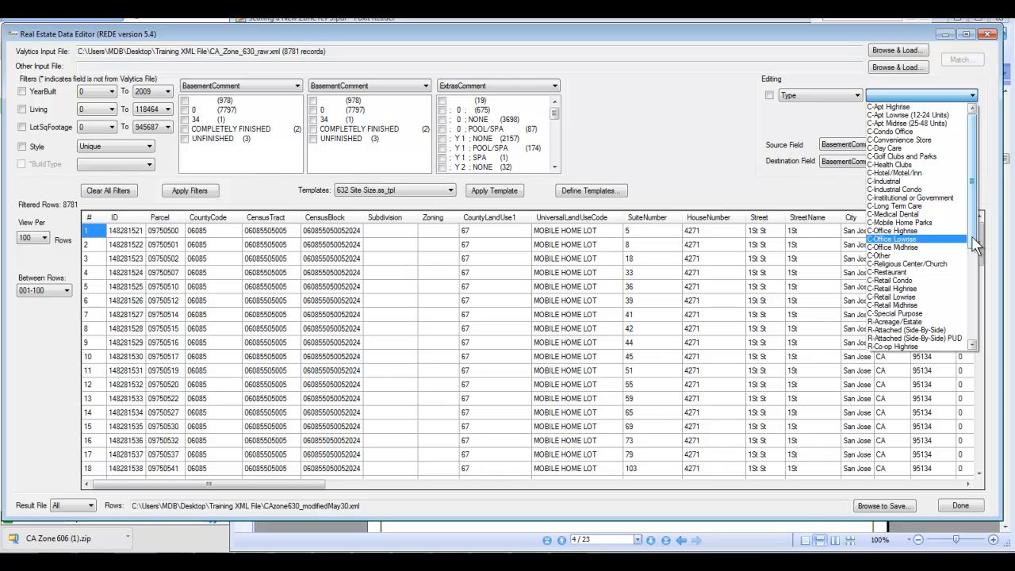
scroll(975, 247, down, 5)
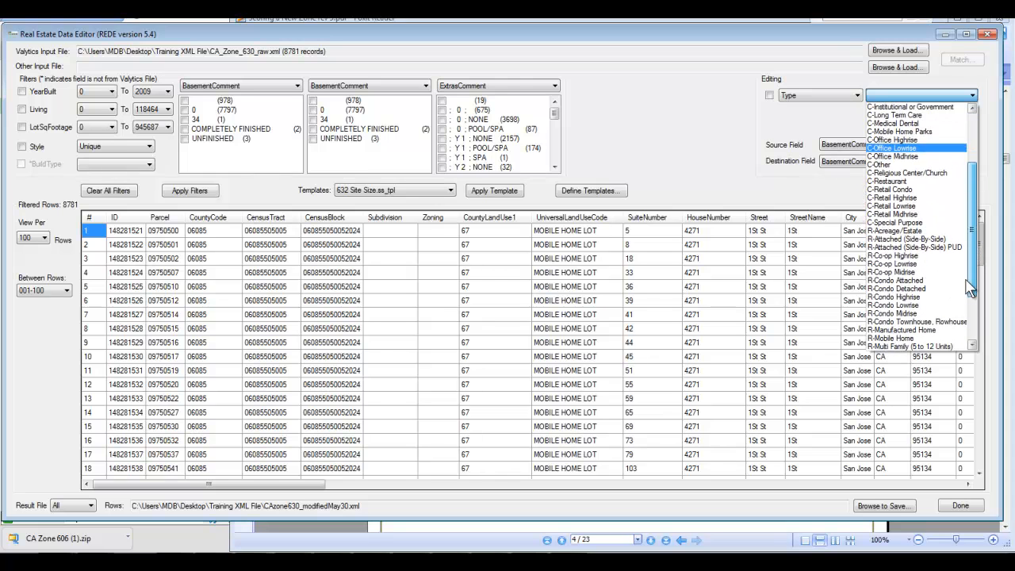